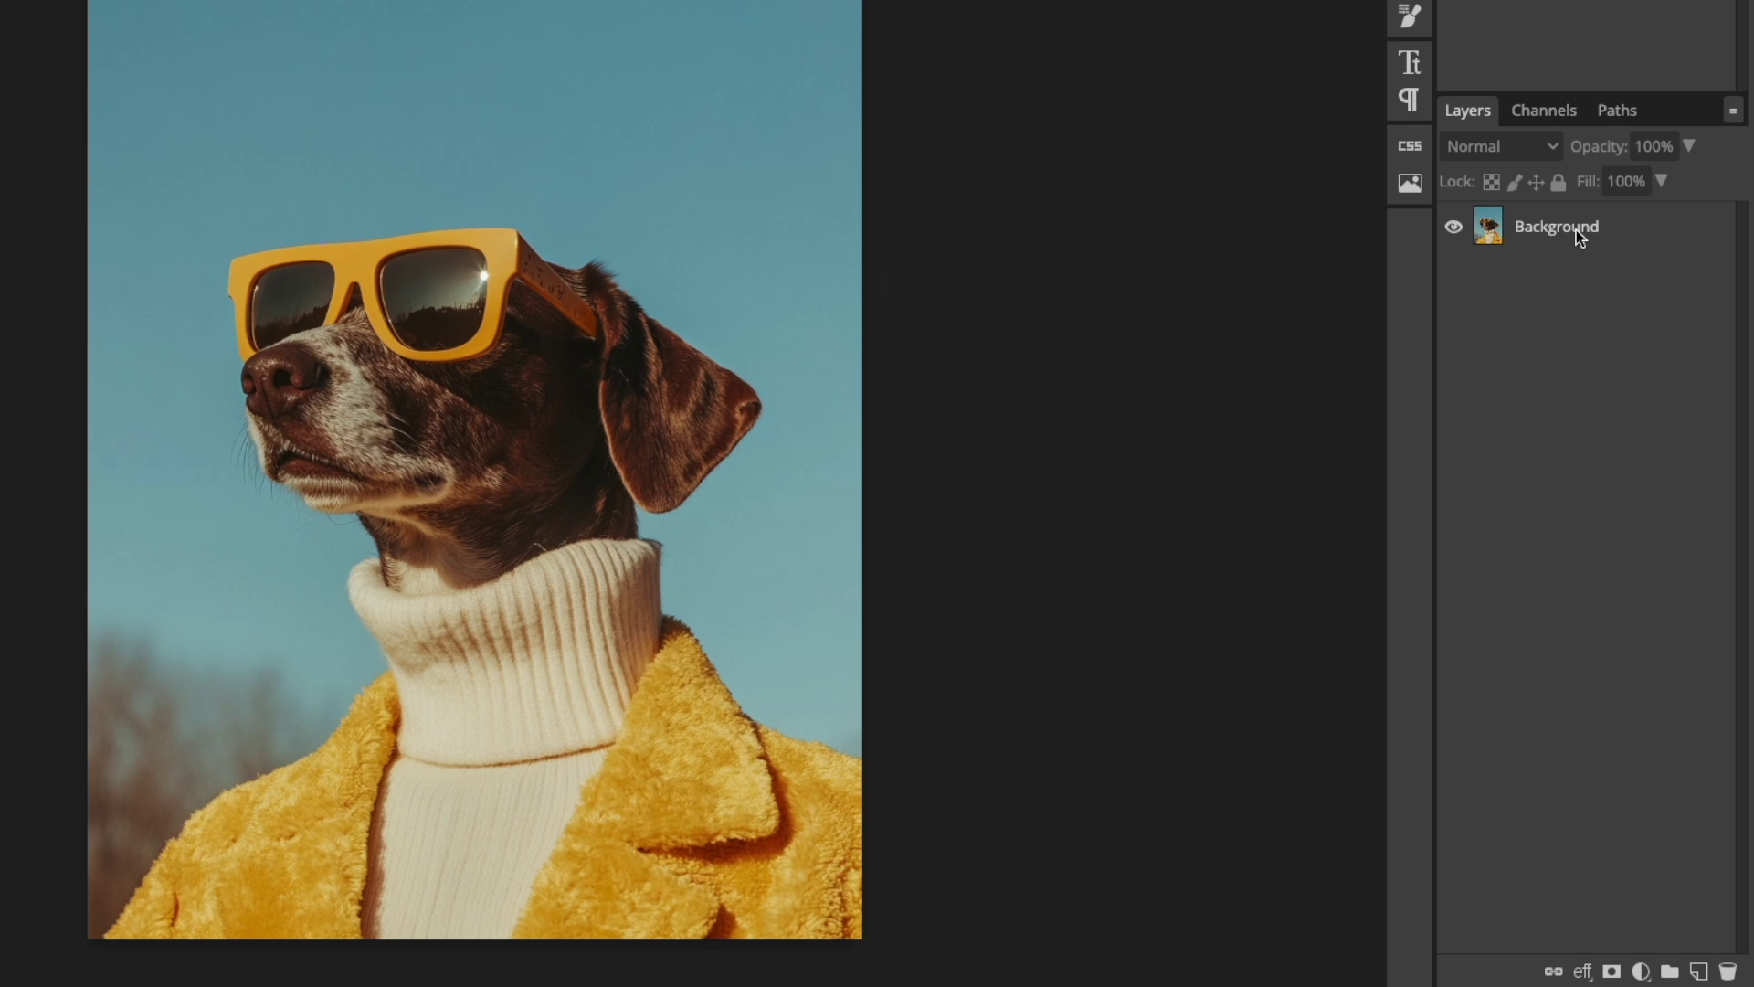
Duplicate the Background photo layer three times to make four copies
left_click(1576, 229)
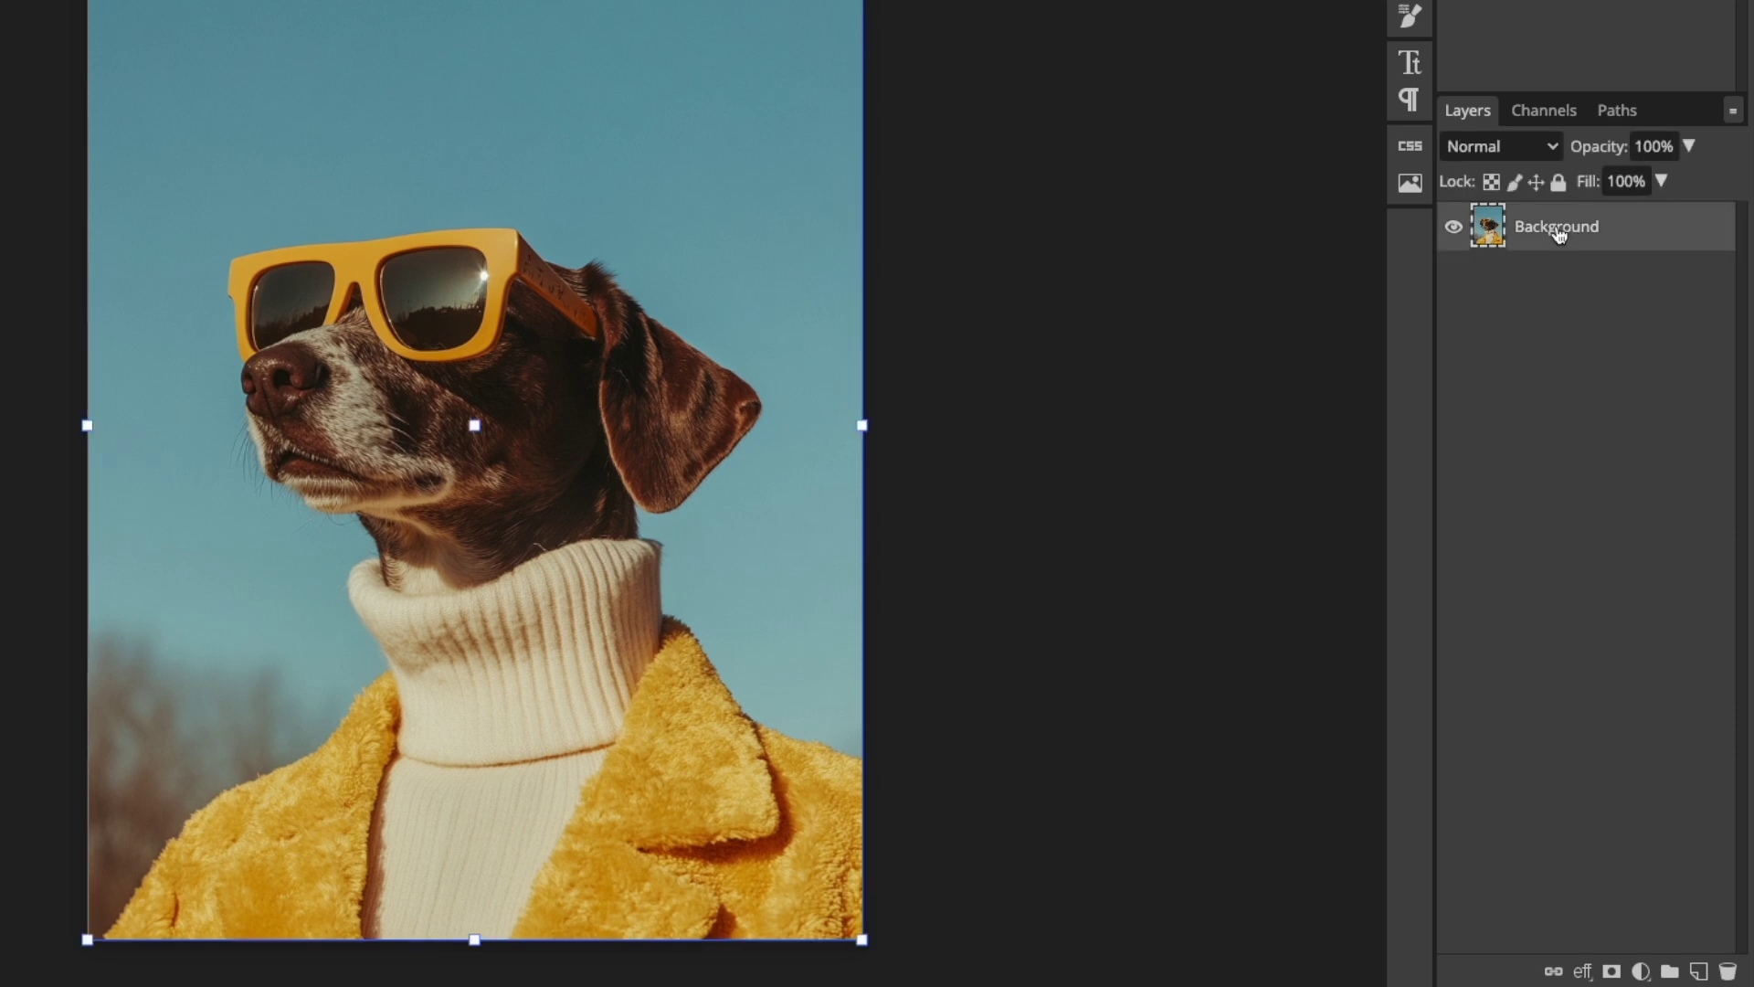
right_click(1555, 227)
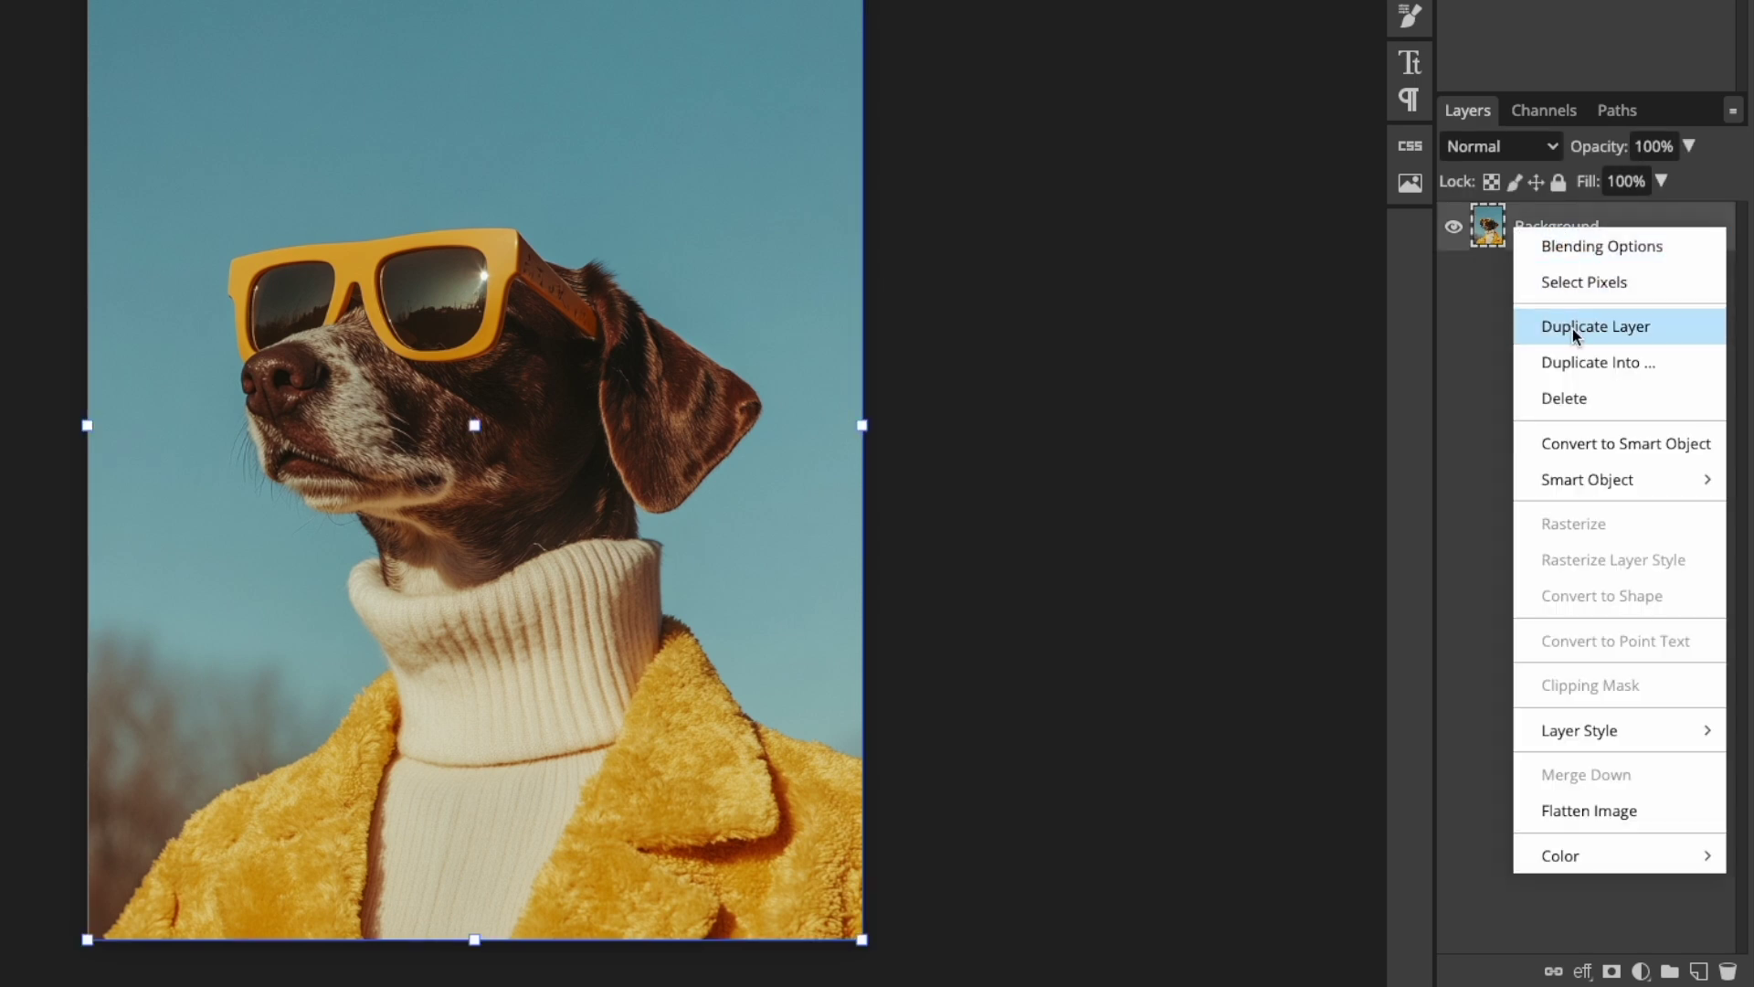
left_click(1571, 330)
right_click(1549, 234)
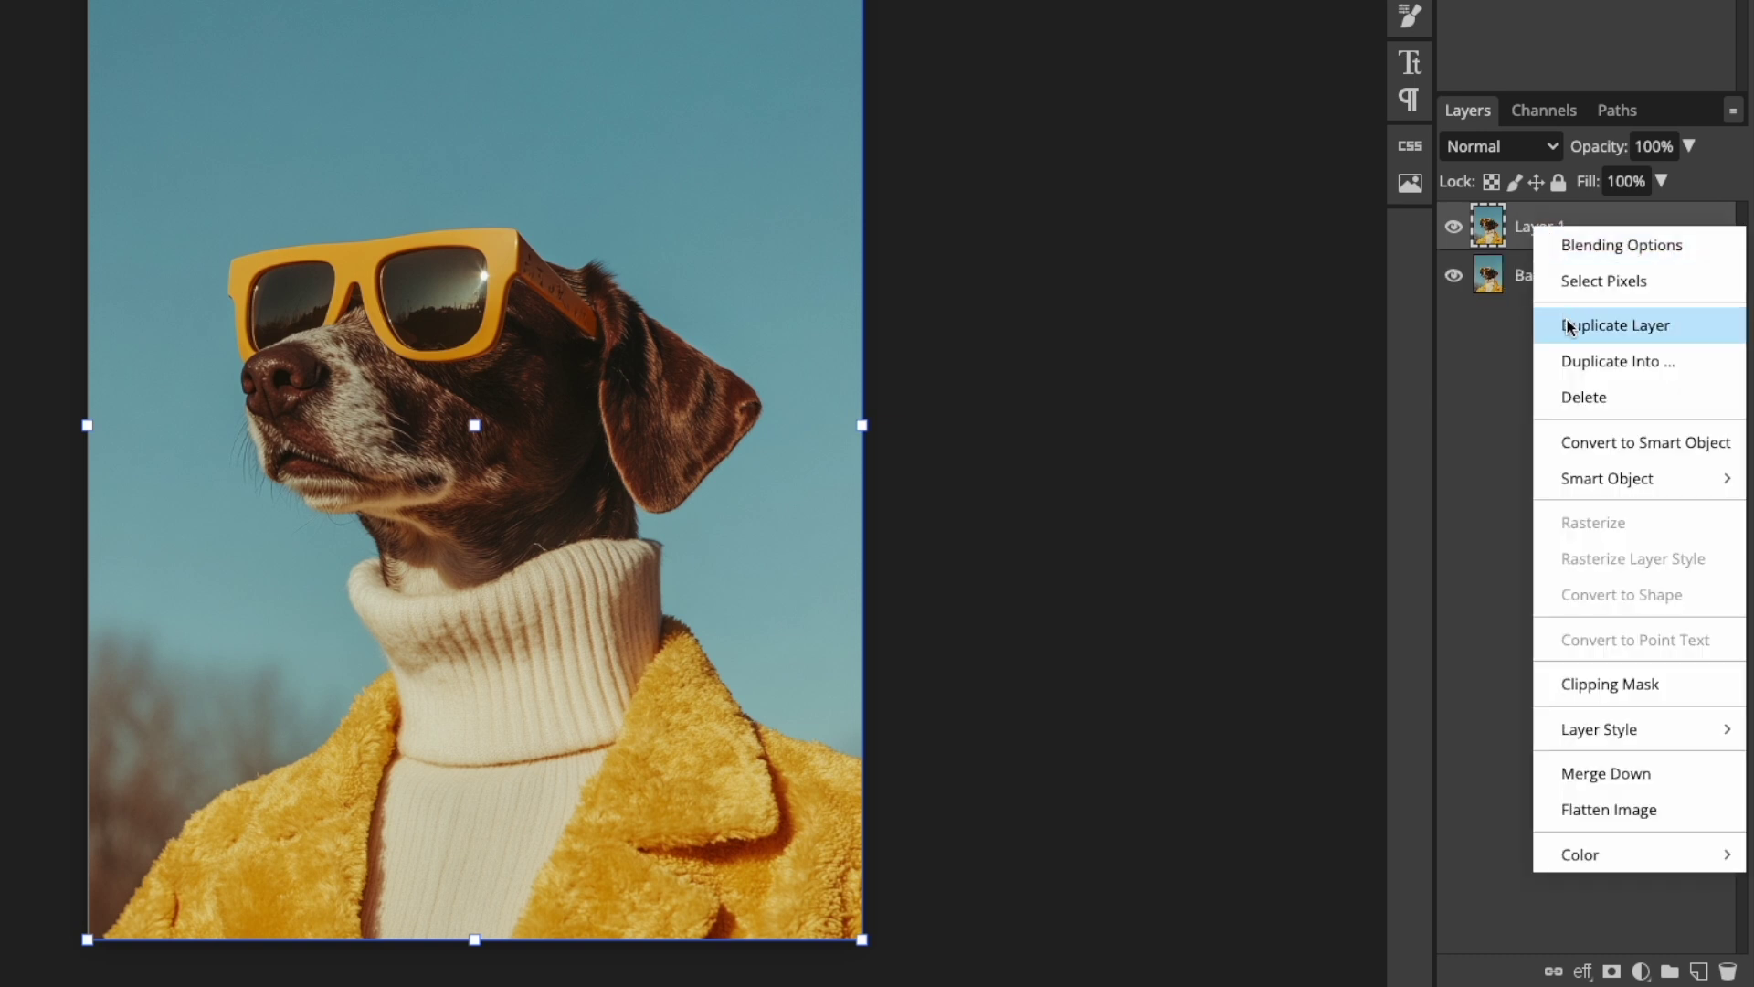
left_click(1576, 328)
right_click(1557, 230)
left_click(1583, 337)
Rename the four layers method 1, method 2, method 3 and method 4
double_click(1573, 233)
type("method 1")
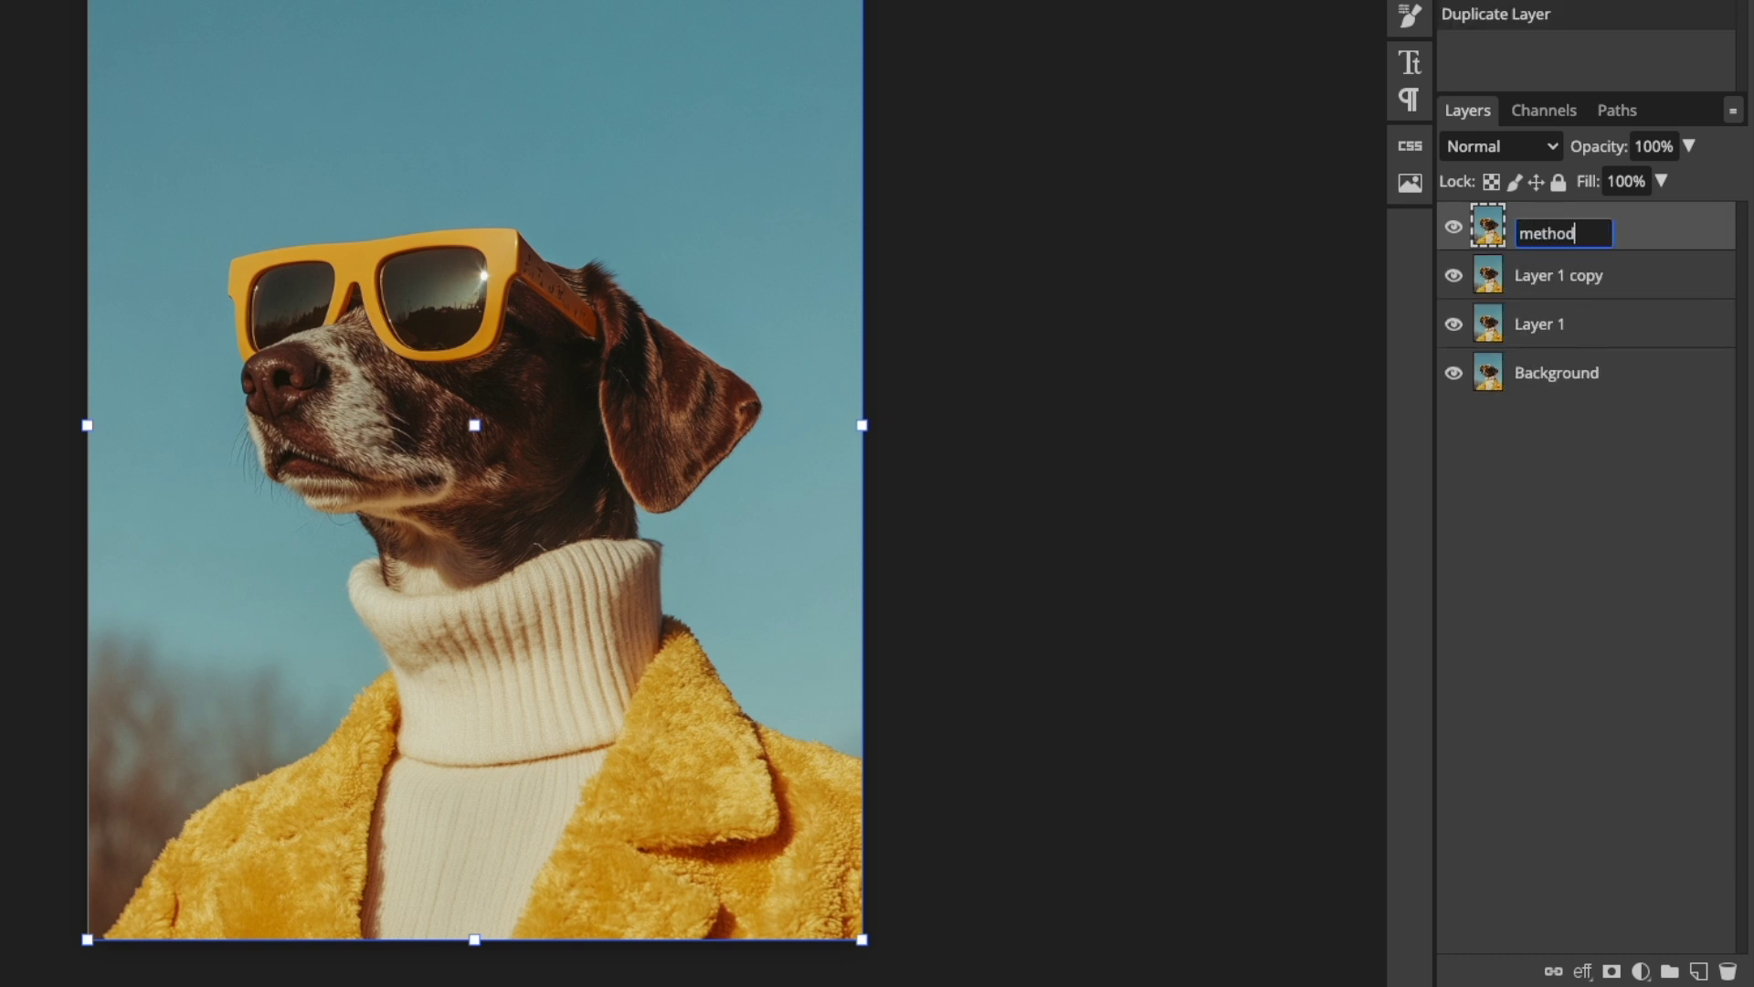
double_click(1576, 277)
type("method 2")
double_click(1562, 325)
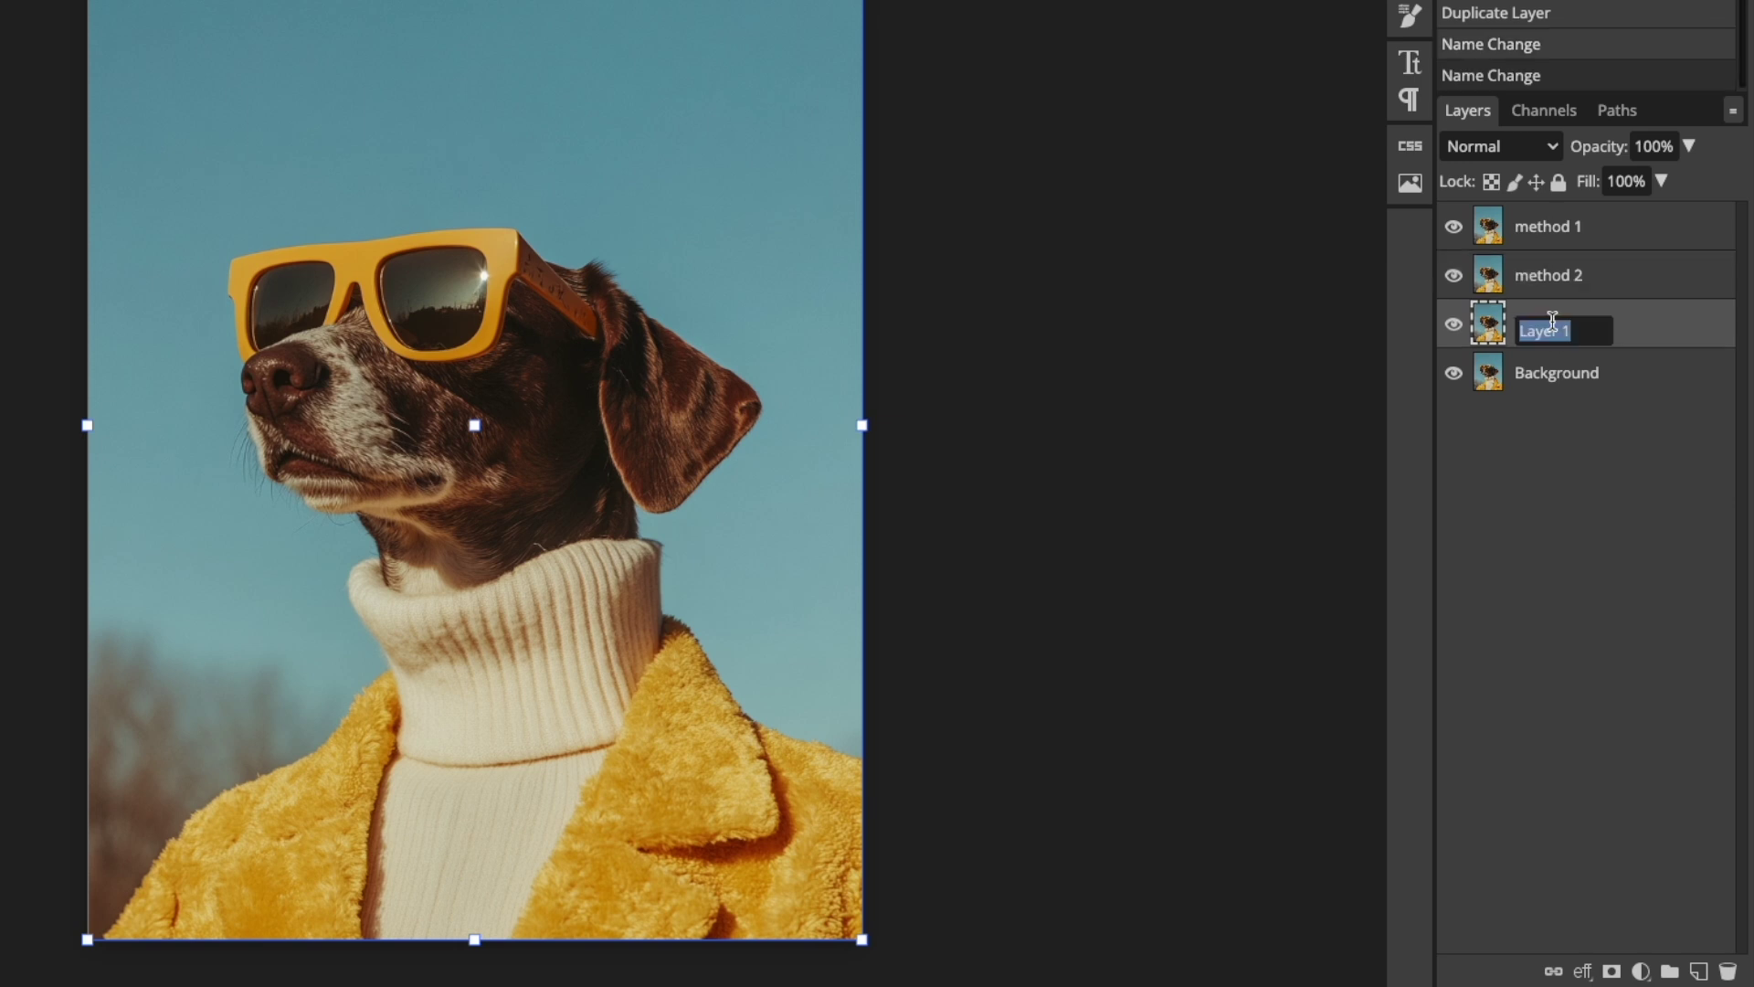
type("method 3")
double_click(1562, 374)
type("method 4")
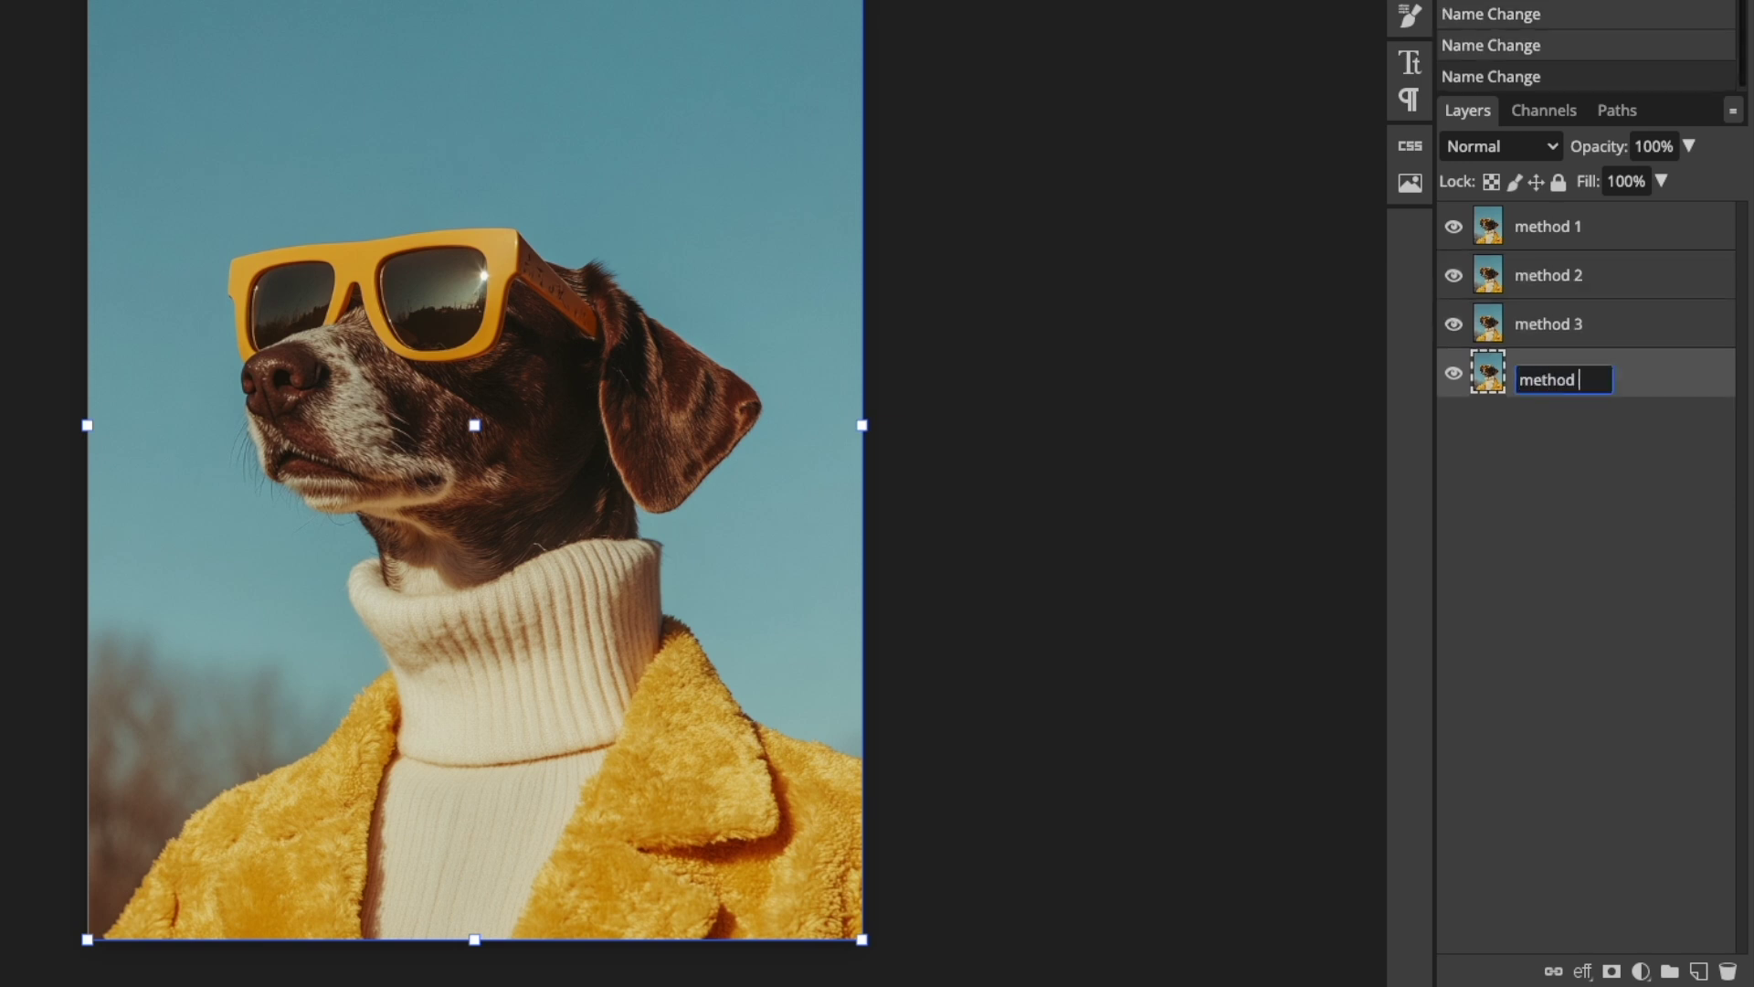
key("Return")
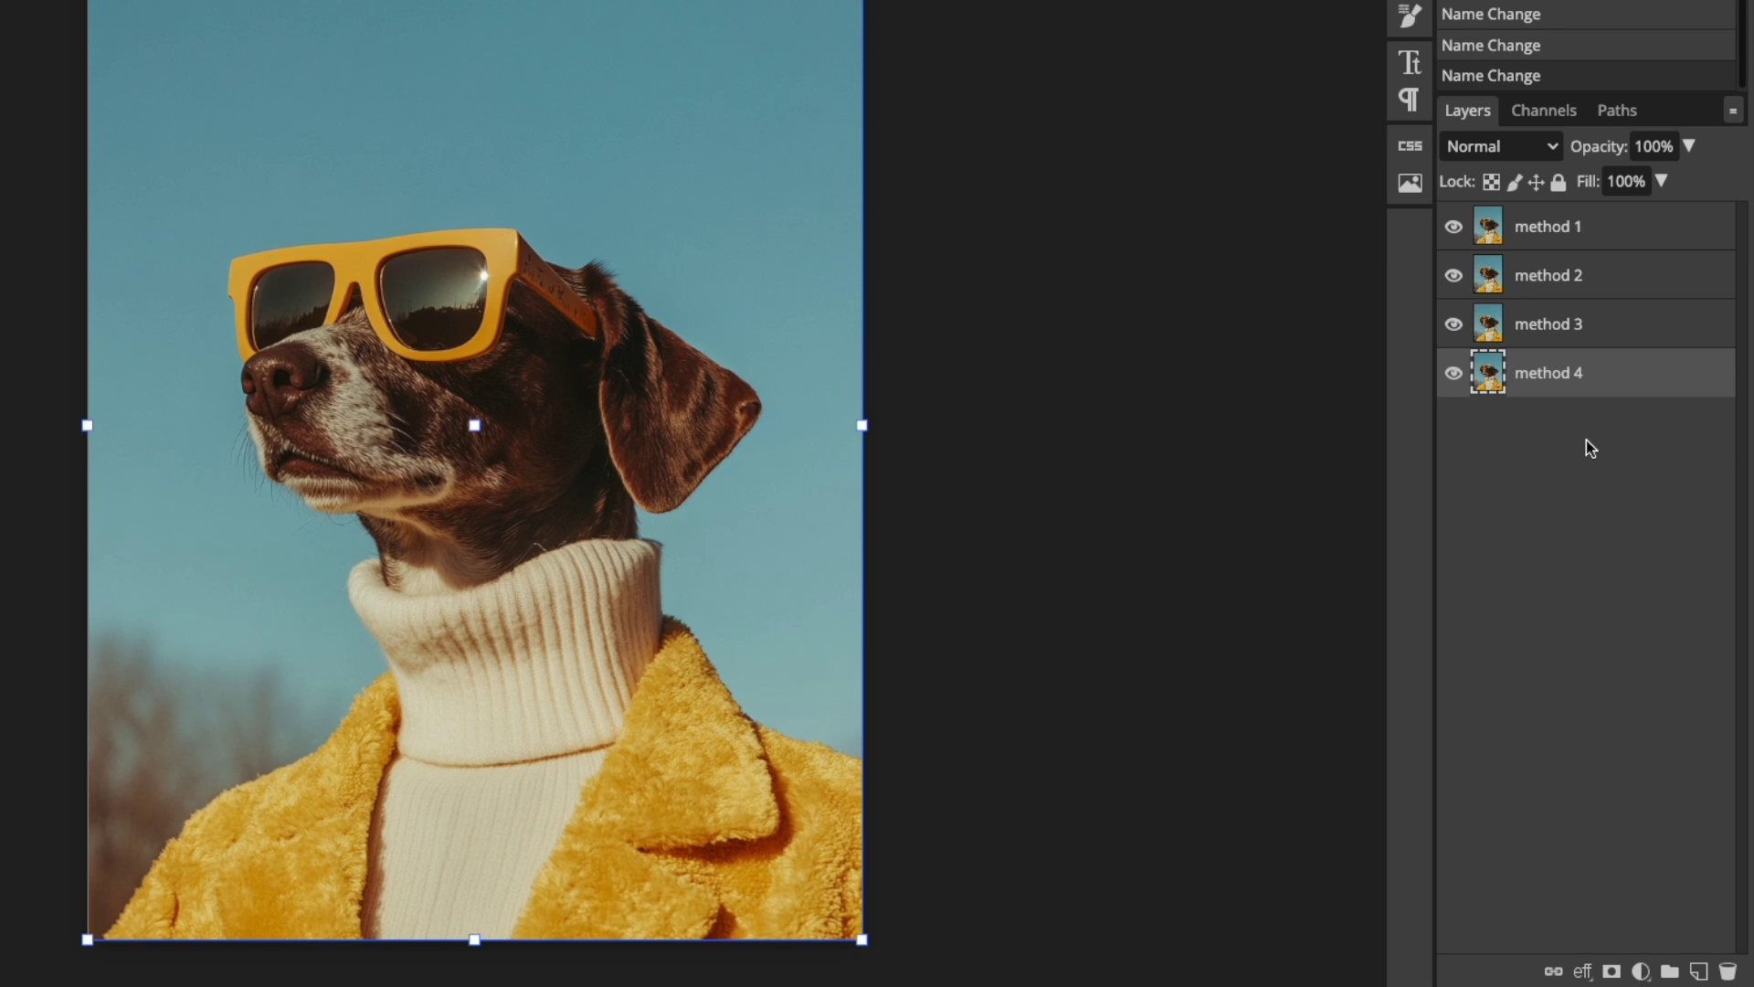
Add a white Color Fill layer and move it to the bottom of the stack
left_click(1642, 970)
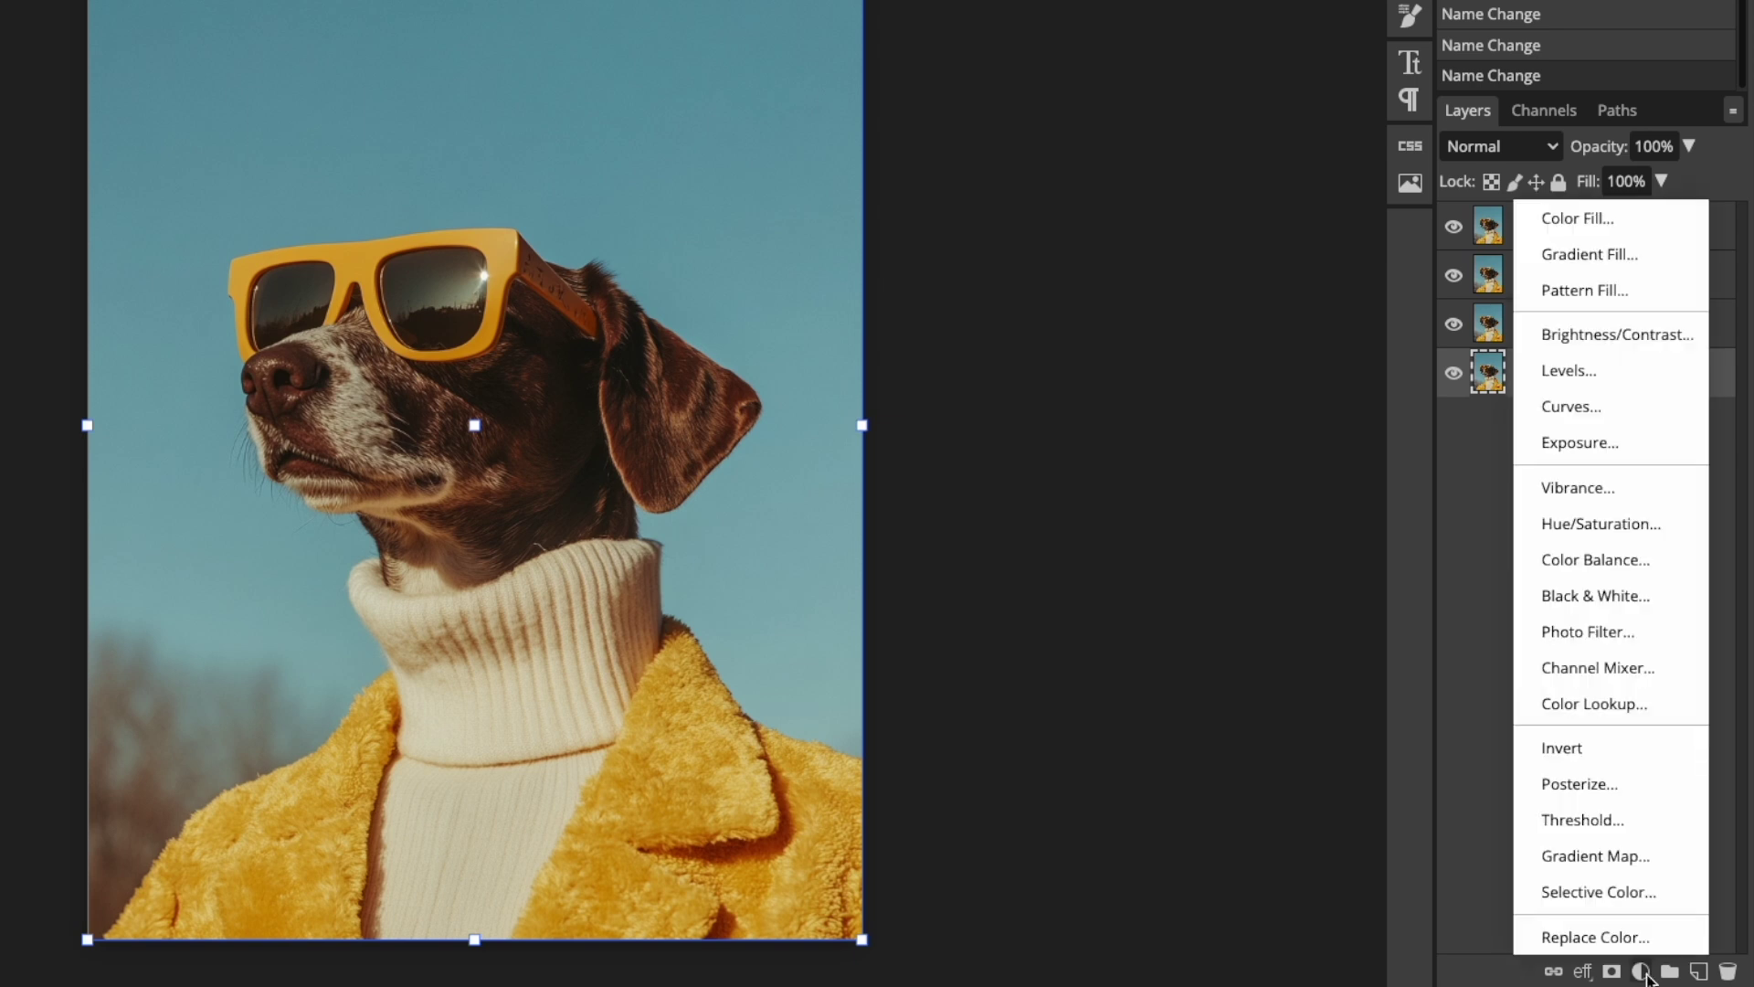
left_click(1590, 218)
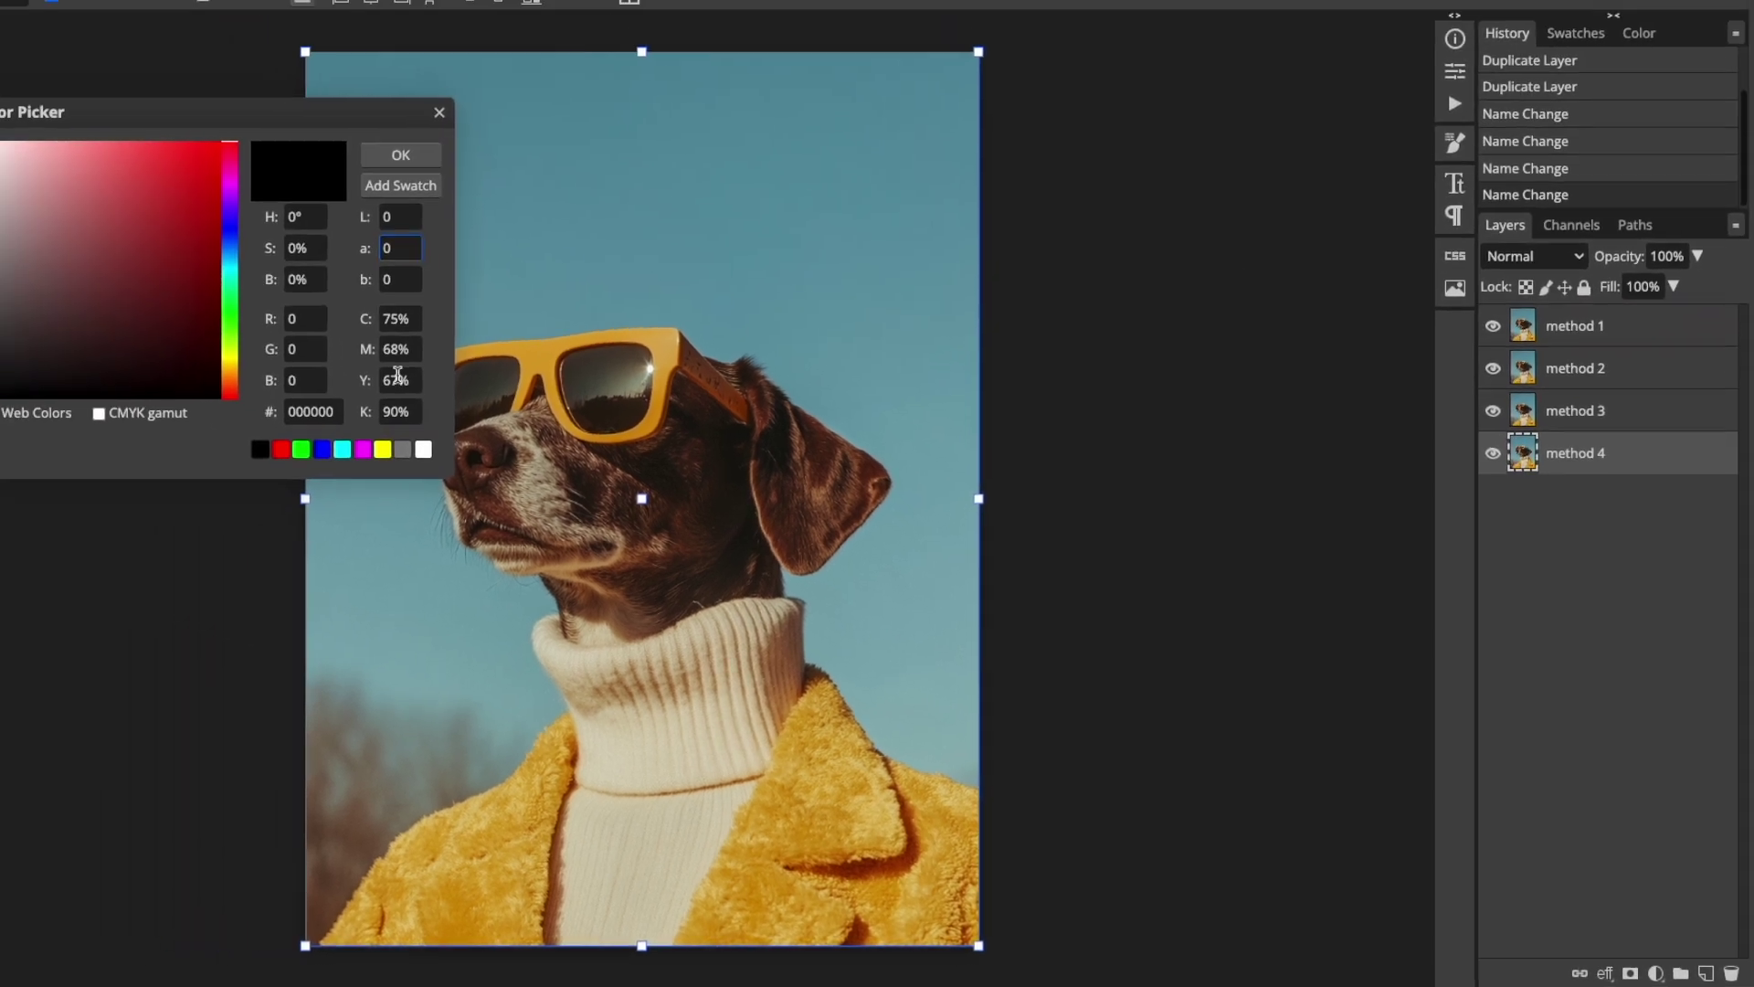
left_click(474, 472)
left_click(451, 187)
left_click_drag(1631, 474, 1633, 528)
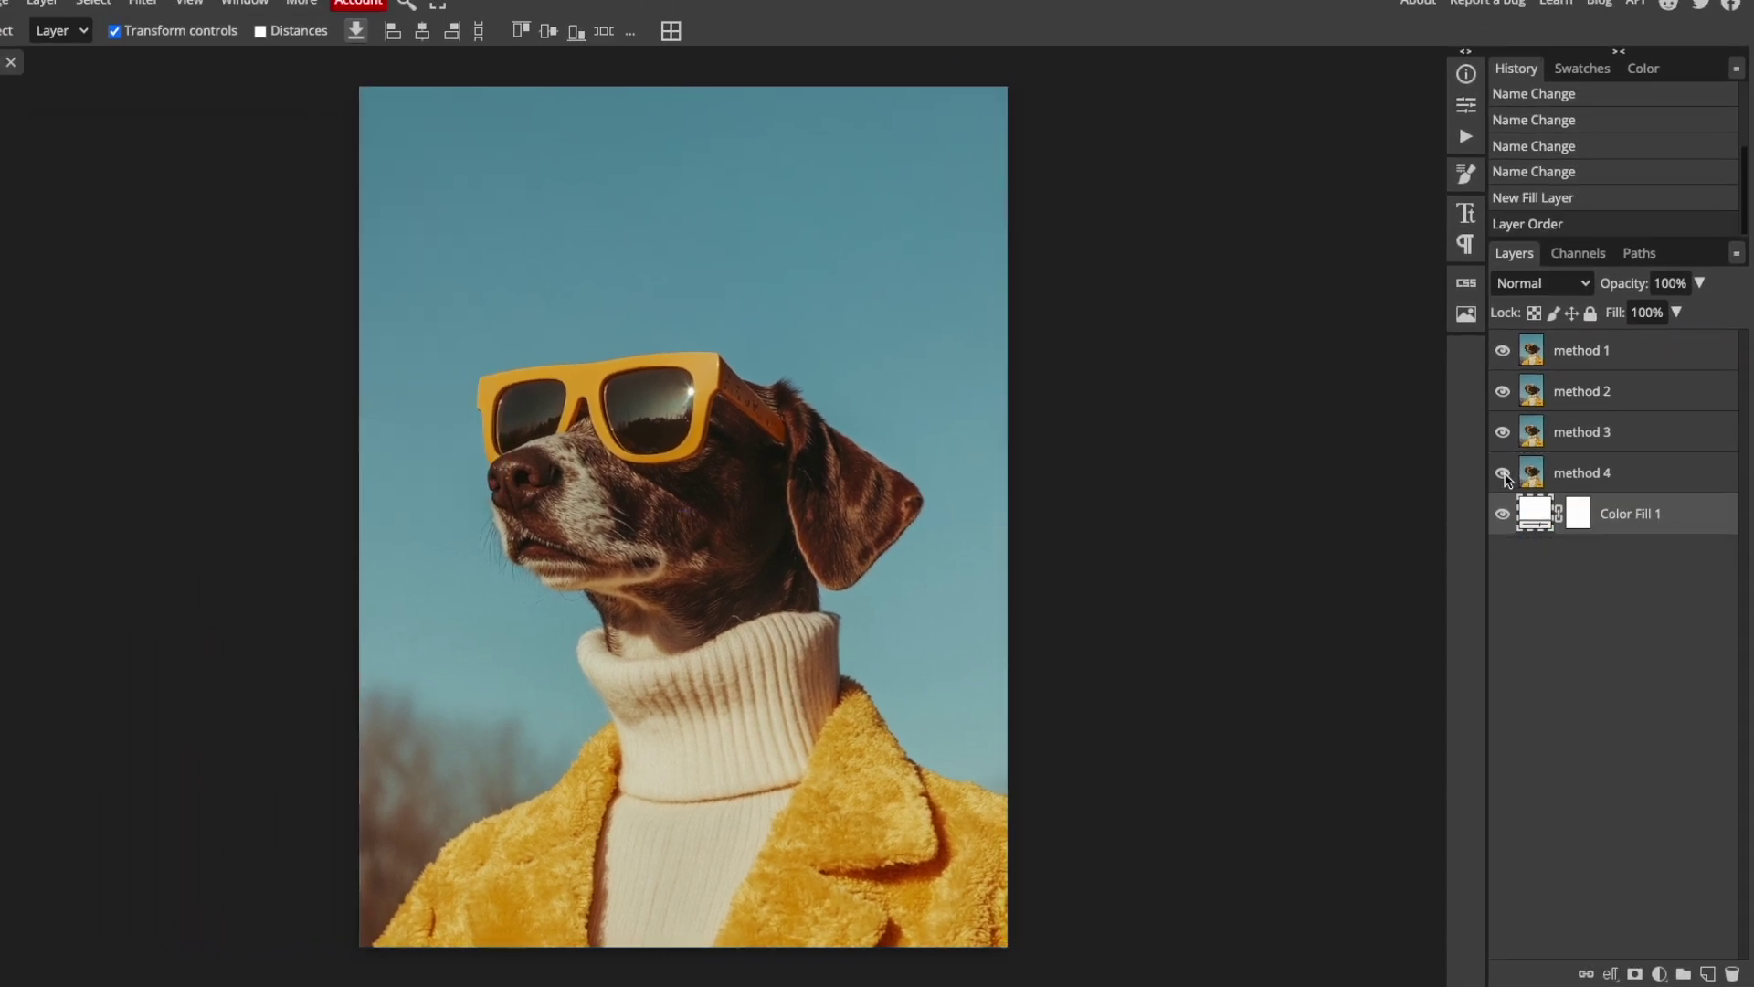
Hide method 4, method 3 and method 2, and select method 1
left_click(1503, 472)
left_click(1504, 432)
left_click(1503, 391)
left_click(1629, 359)
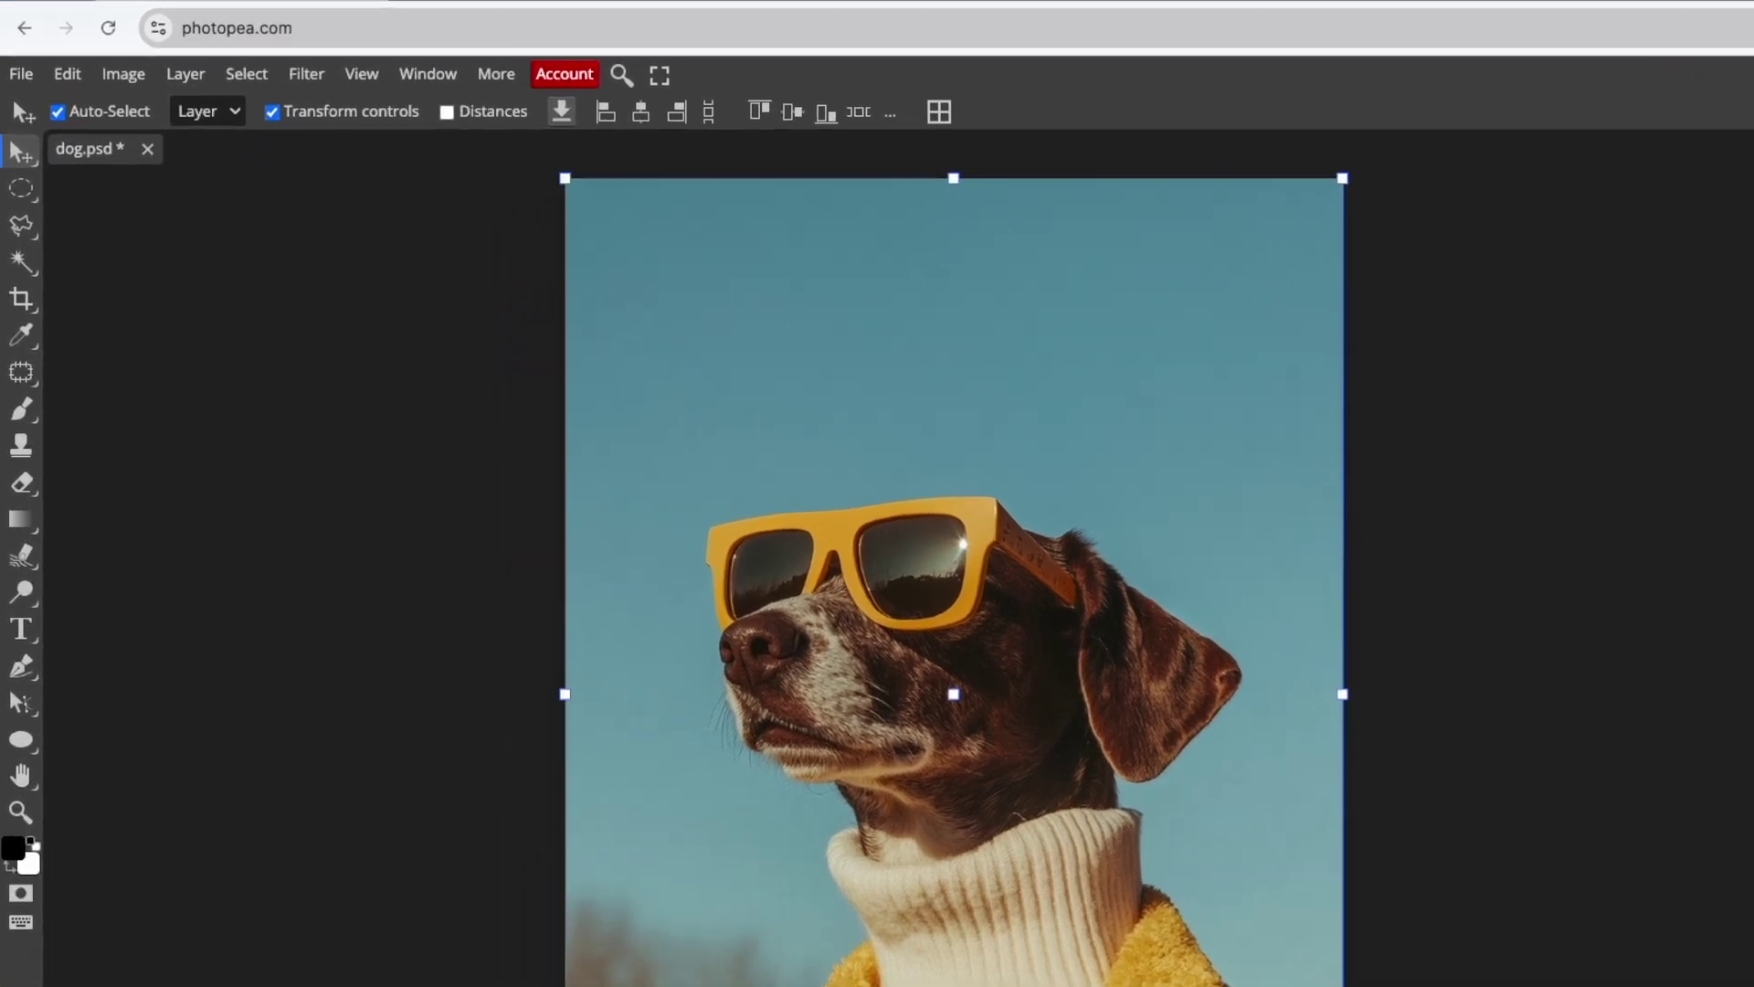
Choose Rectangle Select with a 30 px feather and Free style
left_click(22, 190)
left_click(155, 191)
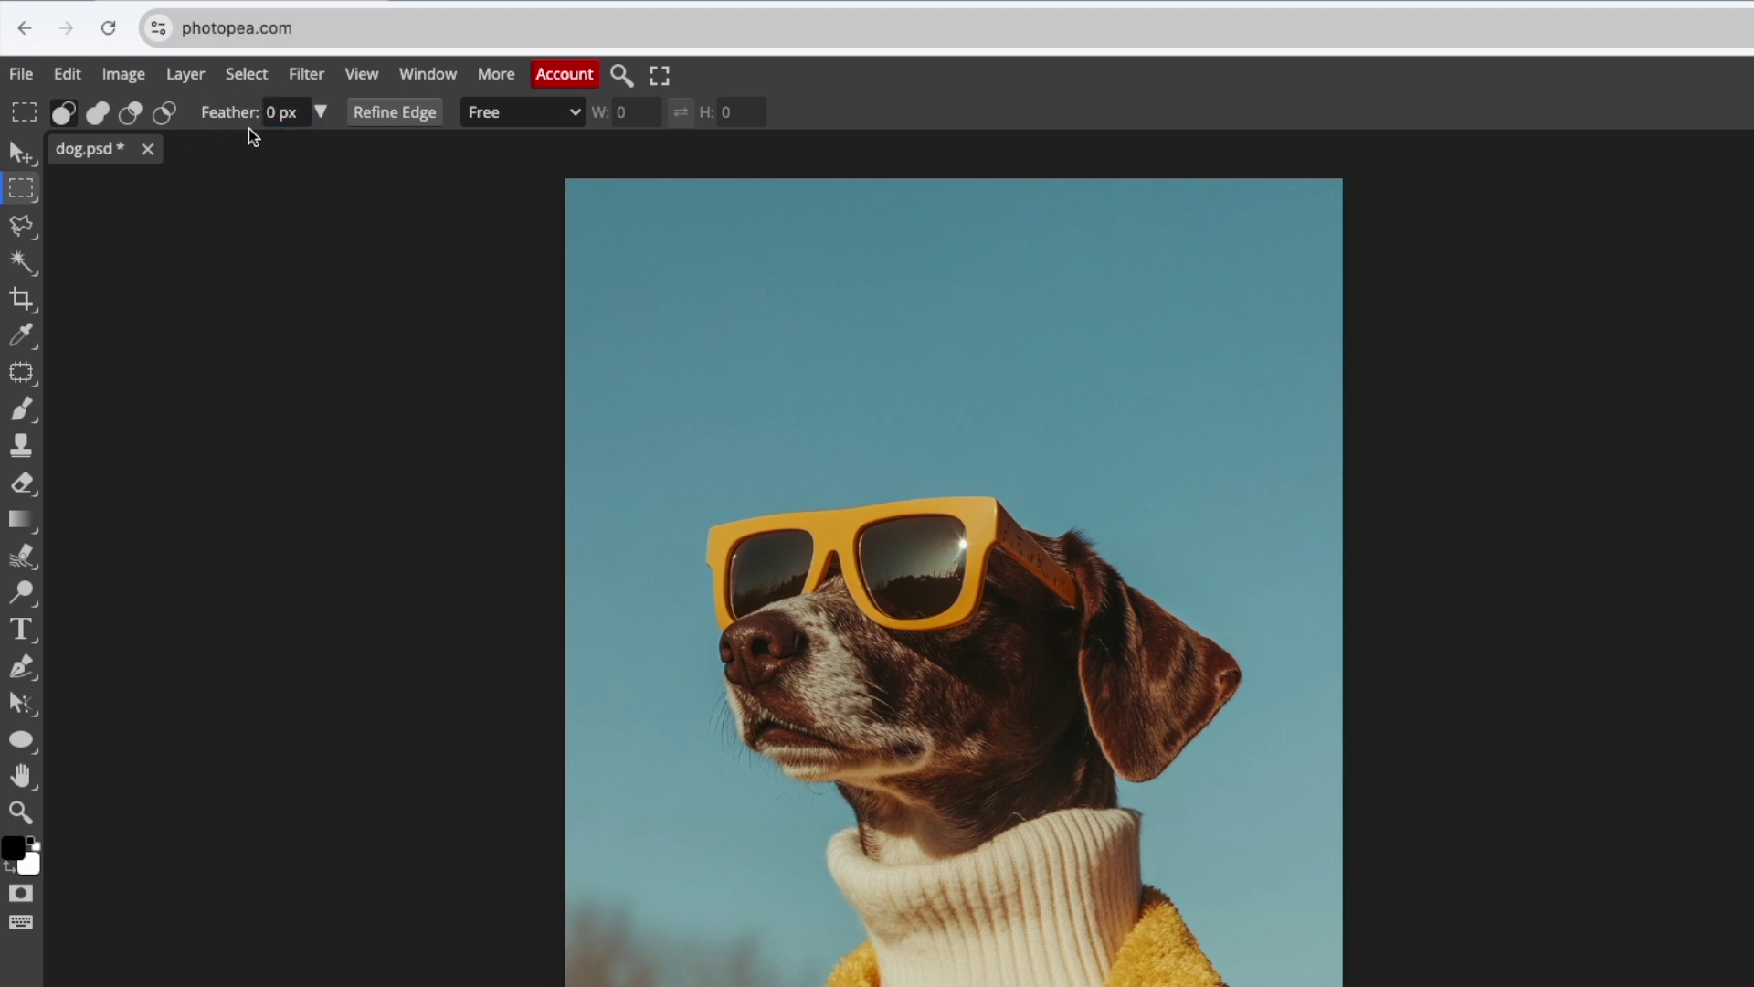
left_click(321, 110)
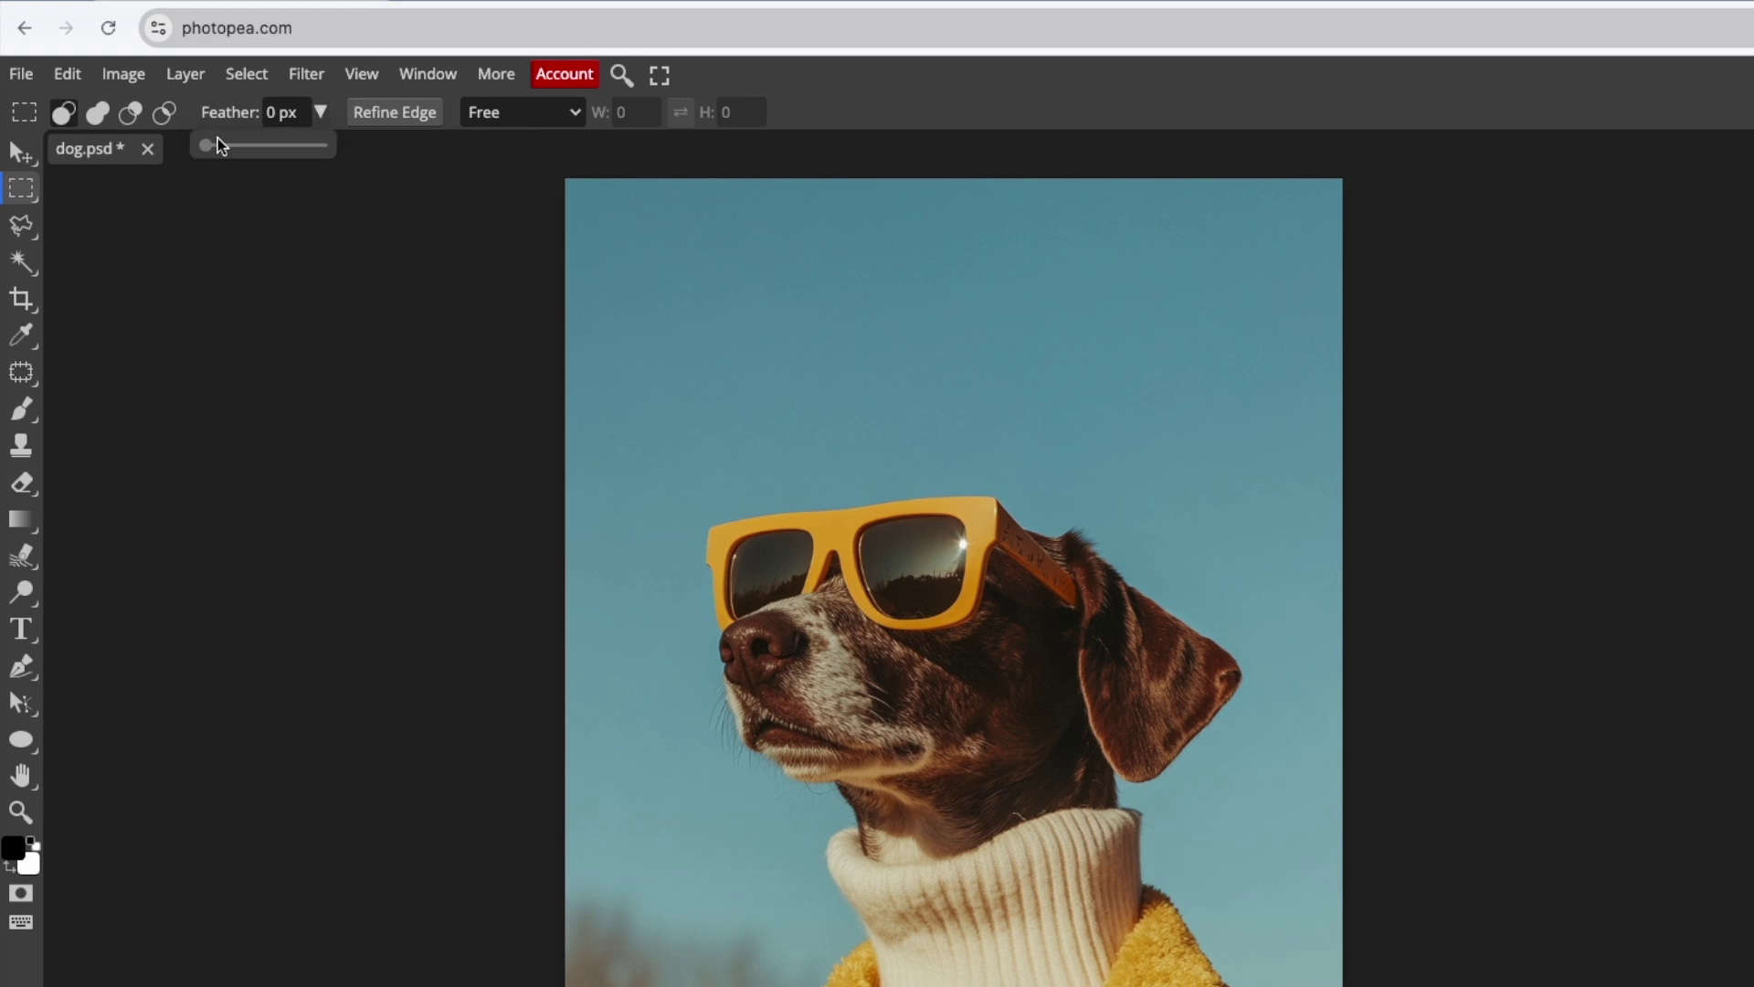
left_click_drag(208, 149, 241, 148)
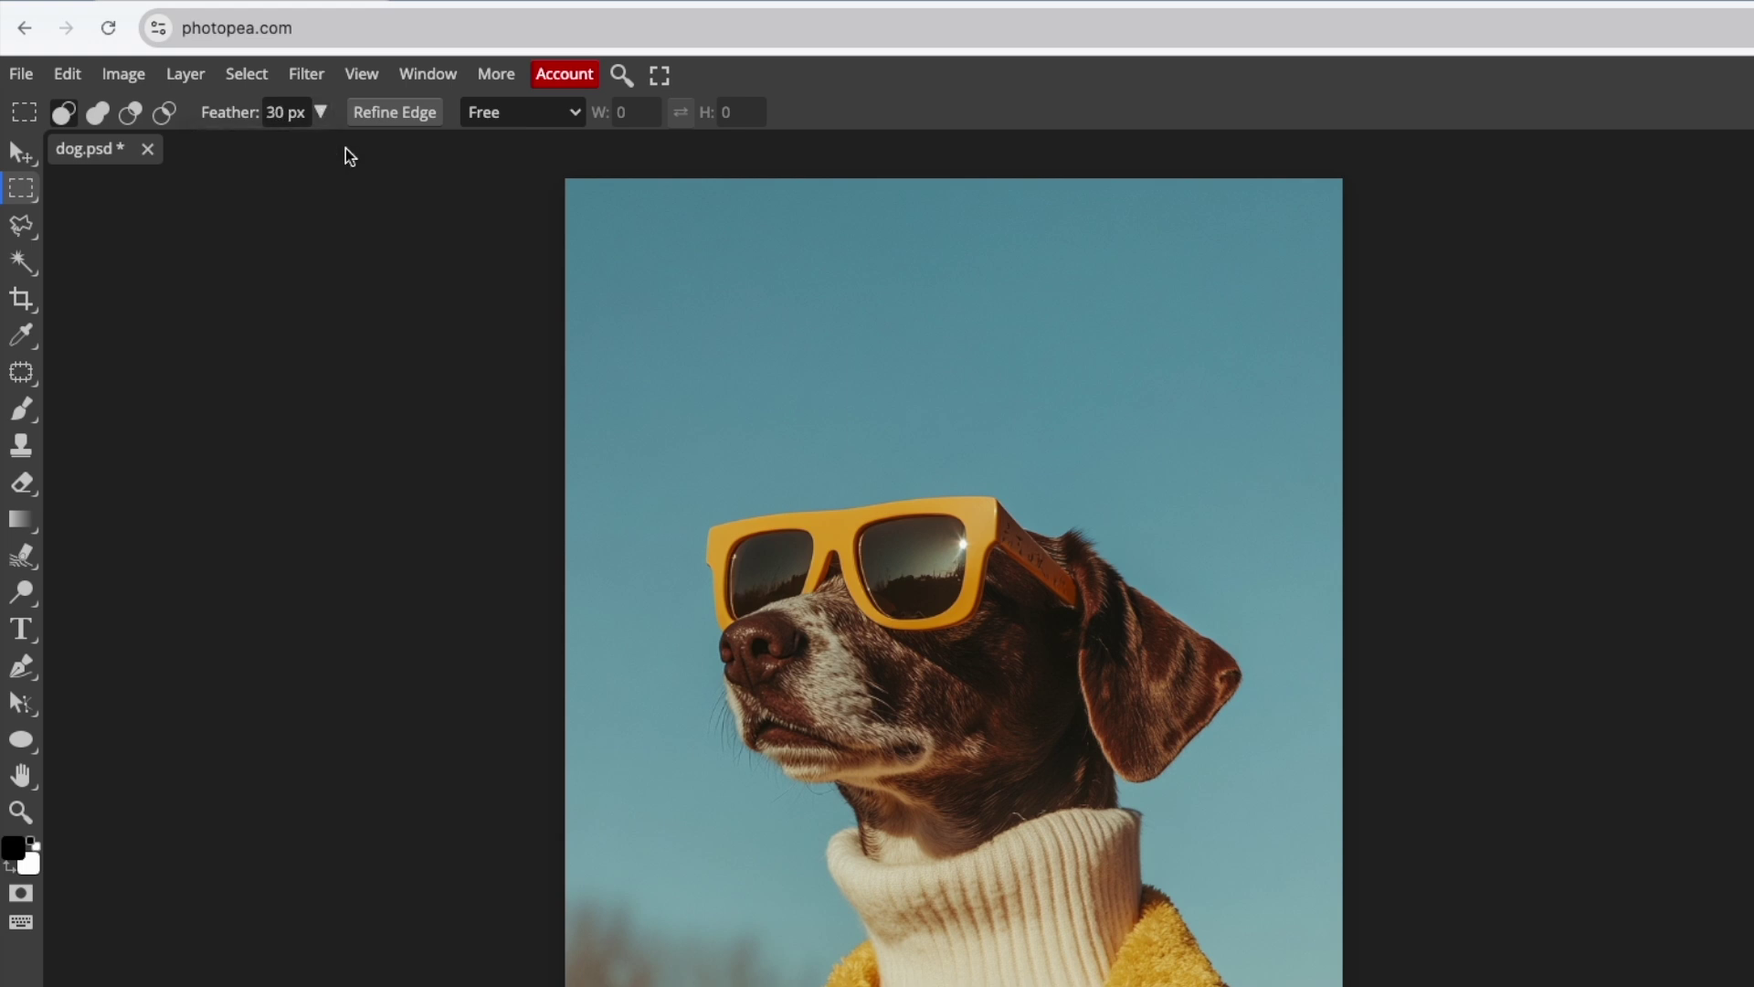
left_click(522, 111)
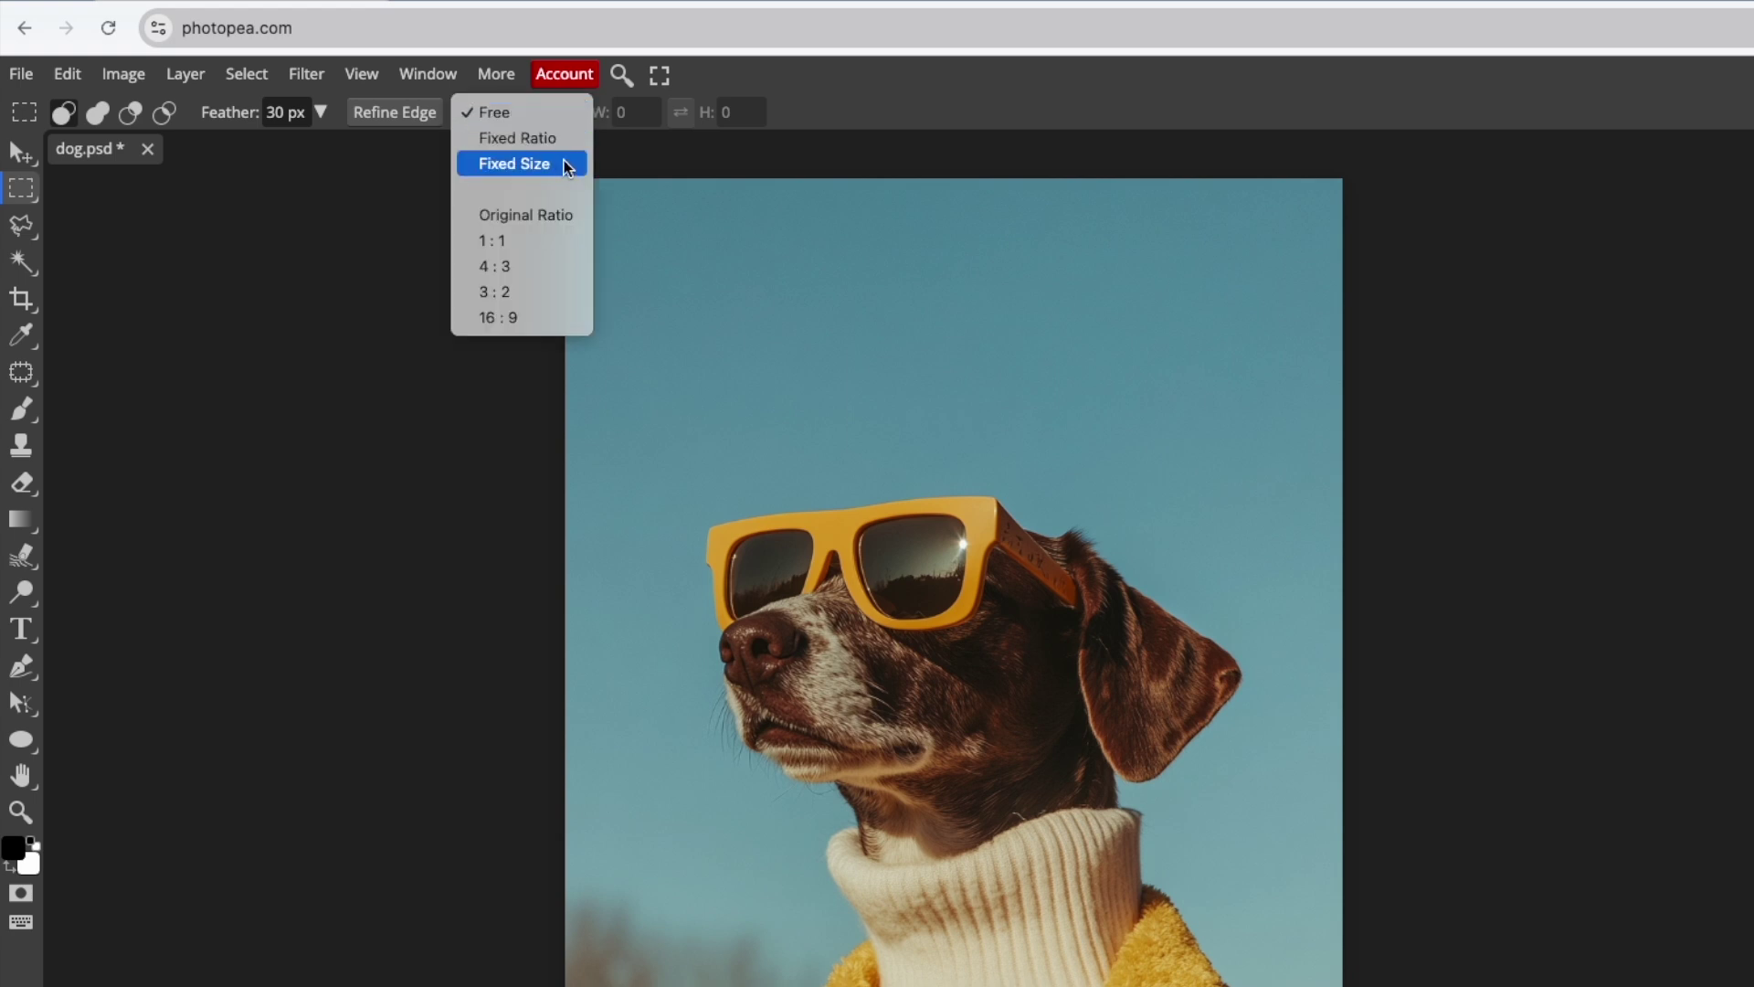
left_click(500, 112)
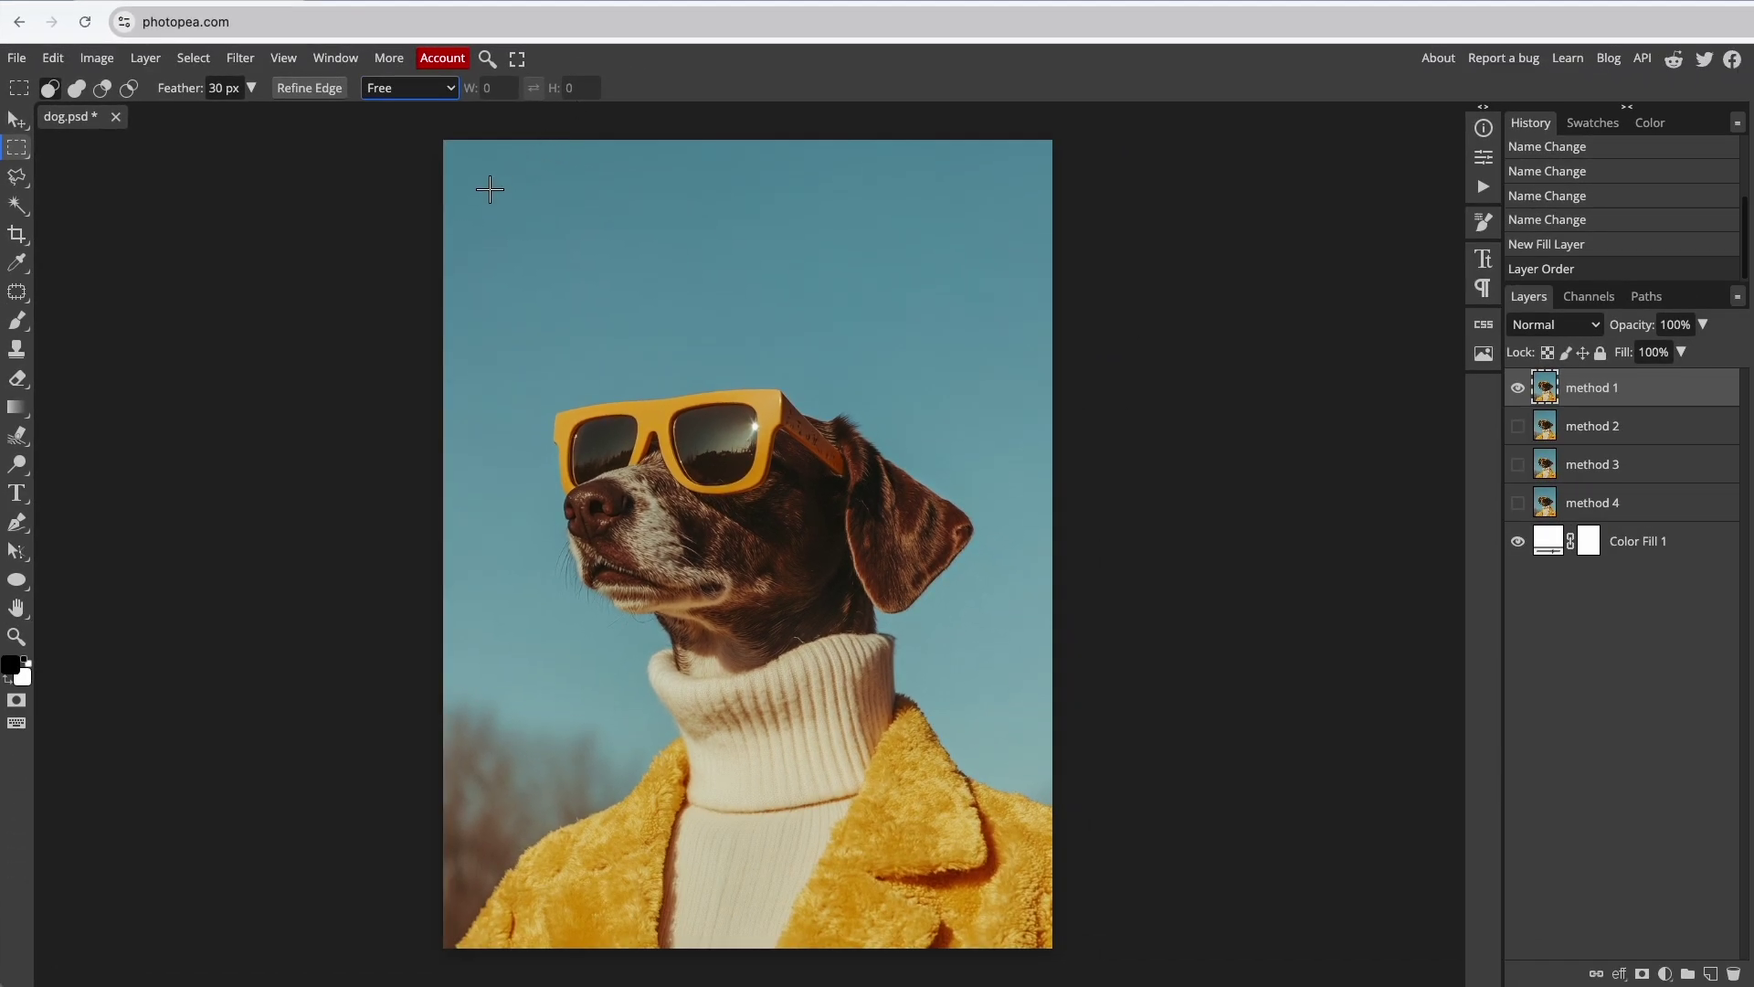
Select an inset rectangle on method 1, invert it, clear the border, and deselect
left_click_drag(489, 193, 1016, 914)
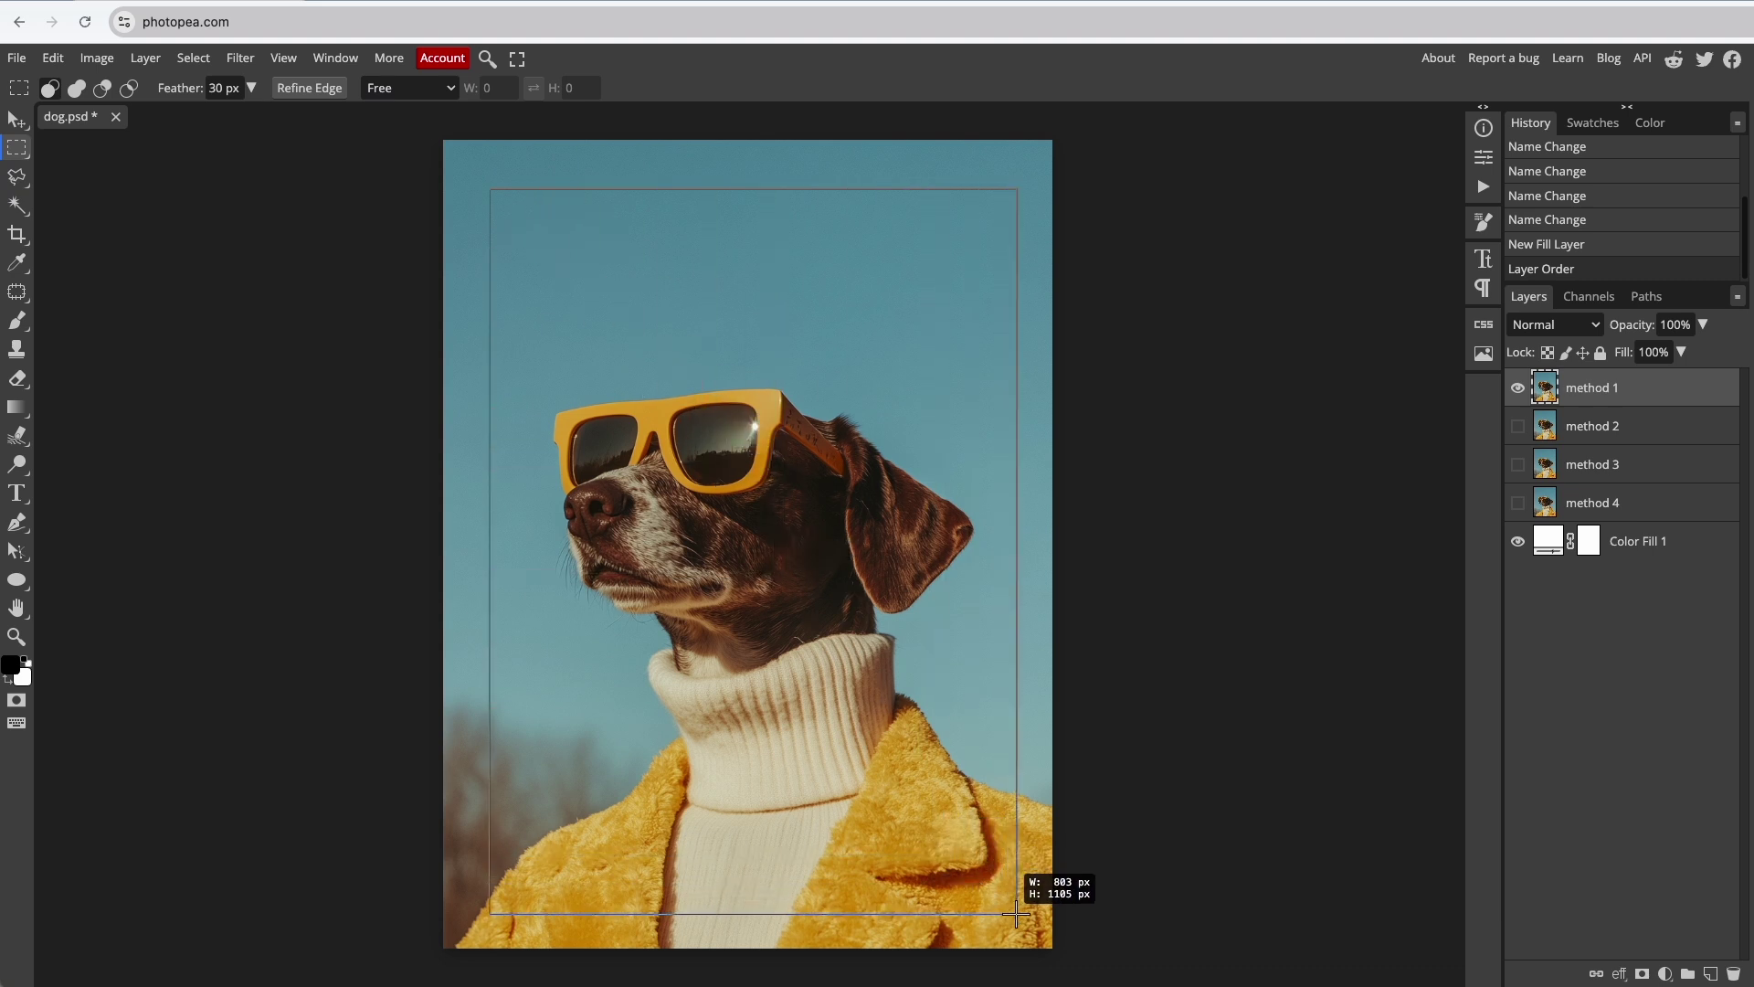
left_click_drag(1016, 913, 1014, 913)
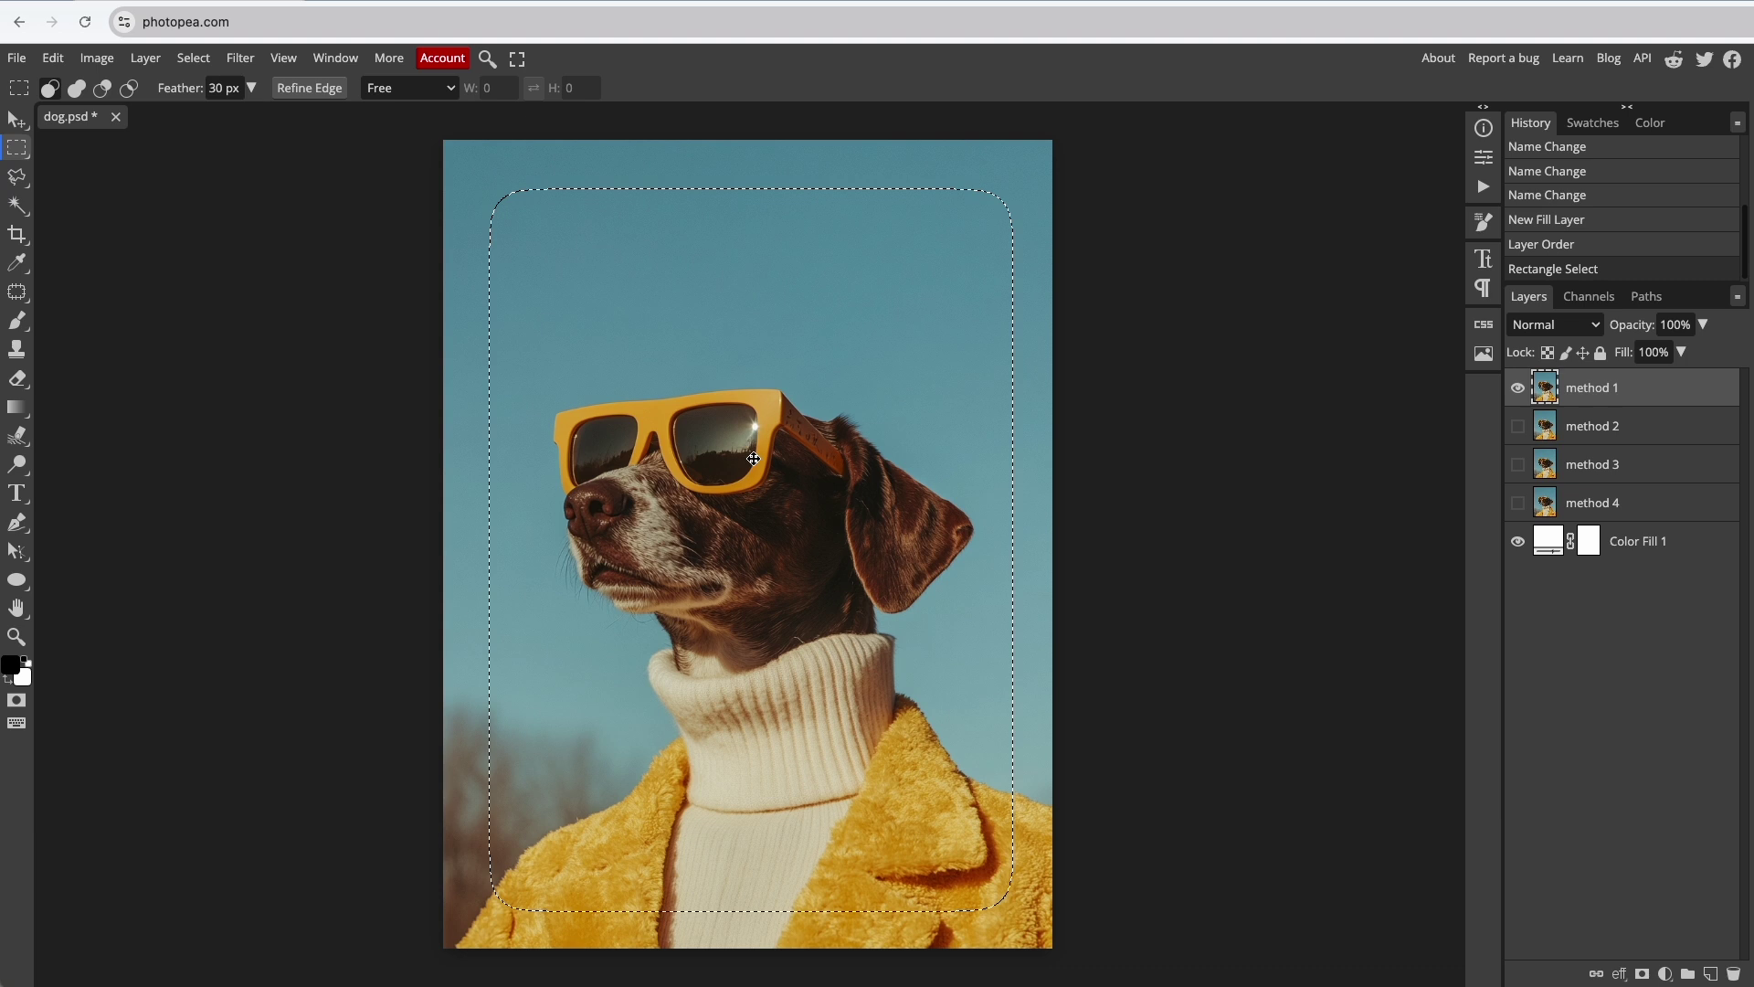
left_click(194, 58)
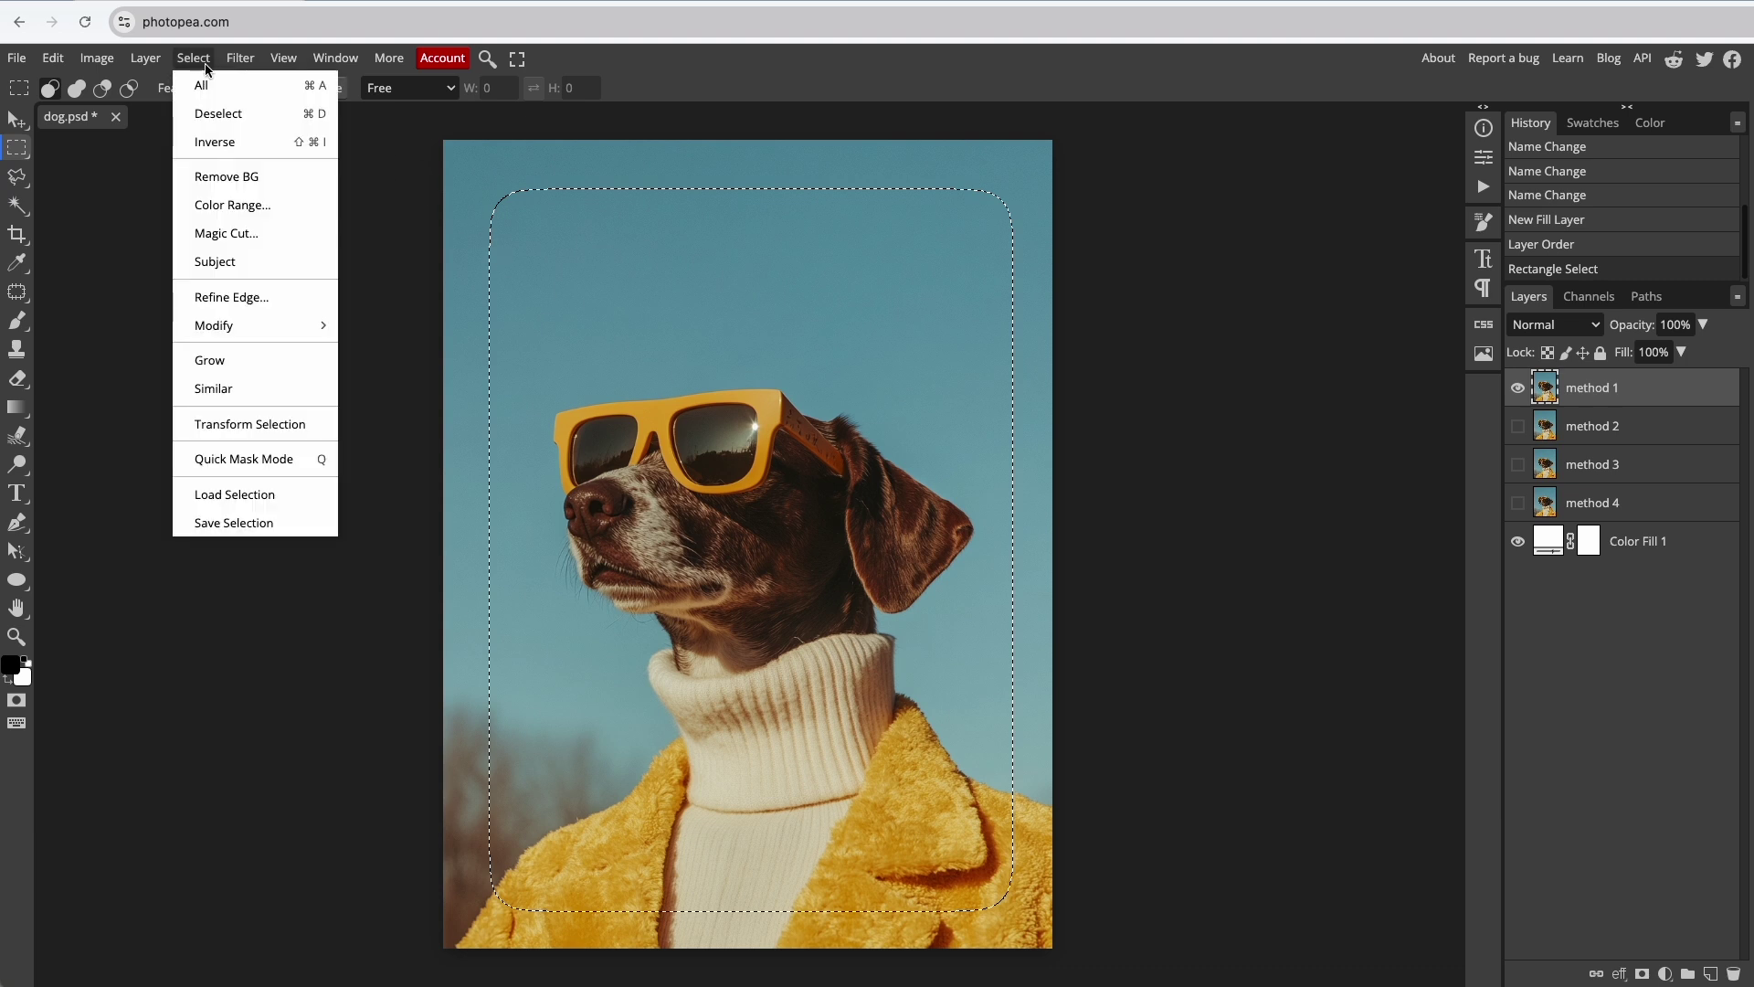
left_click(274, 146)
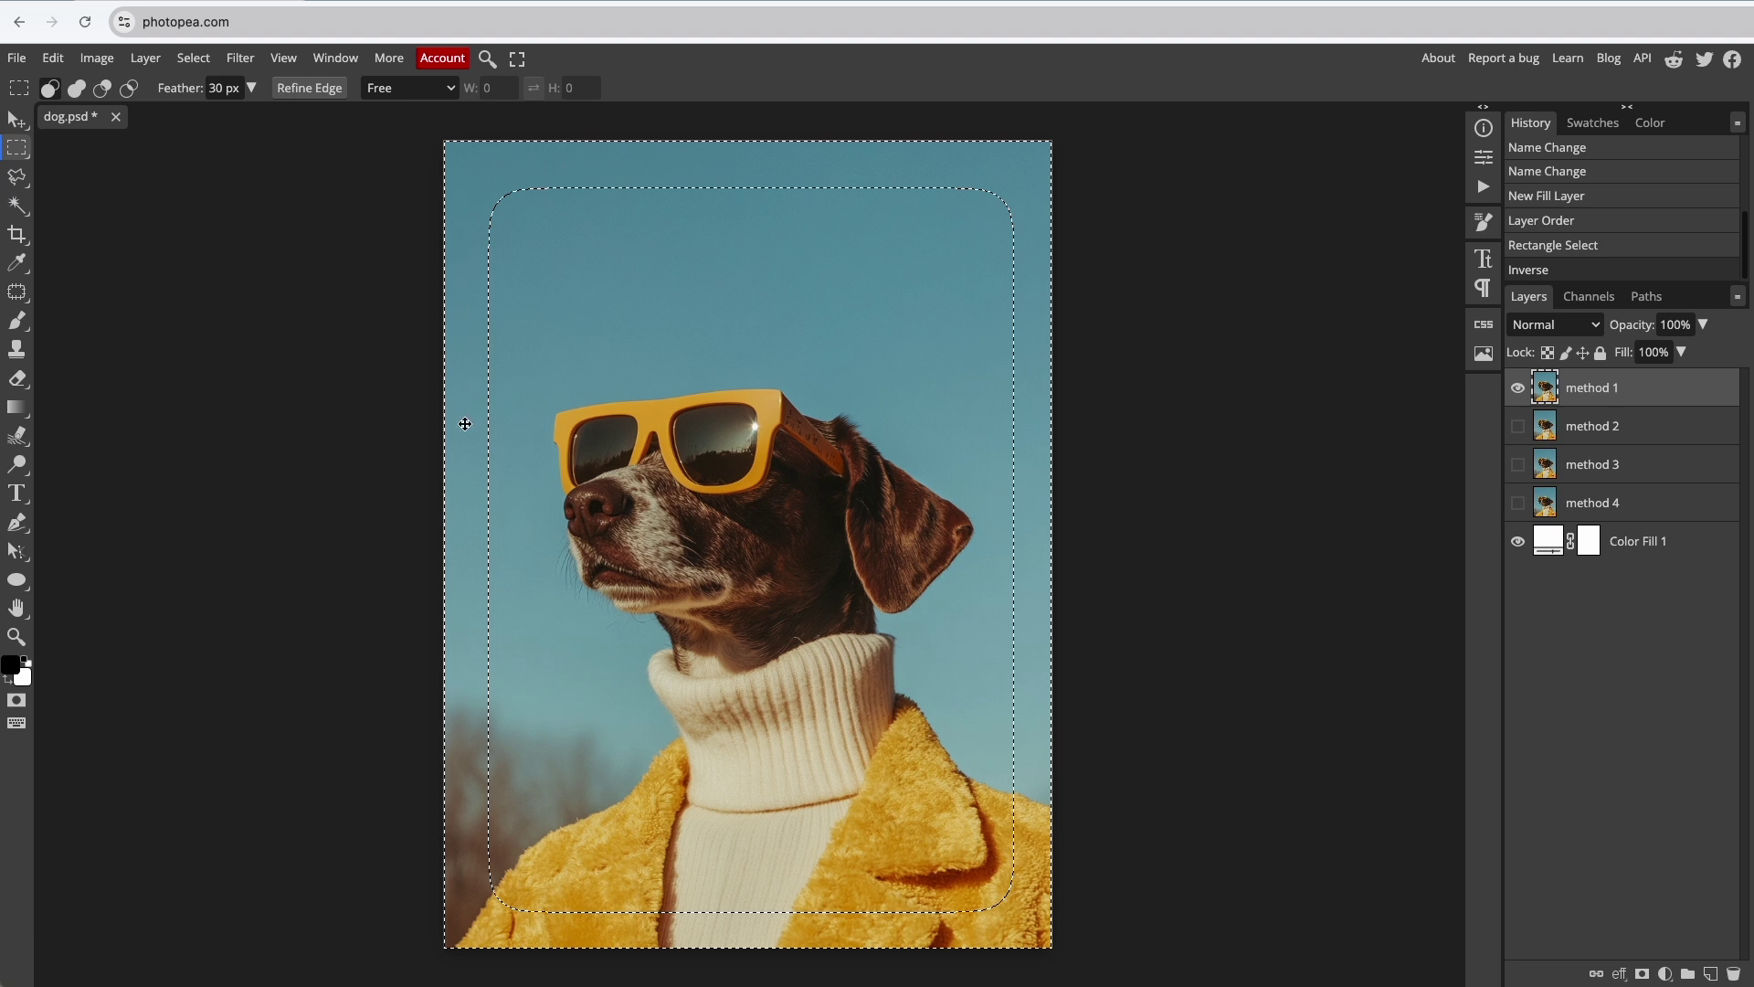
left_click(52, 59)
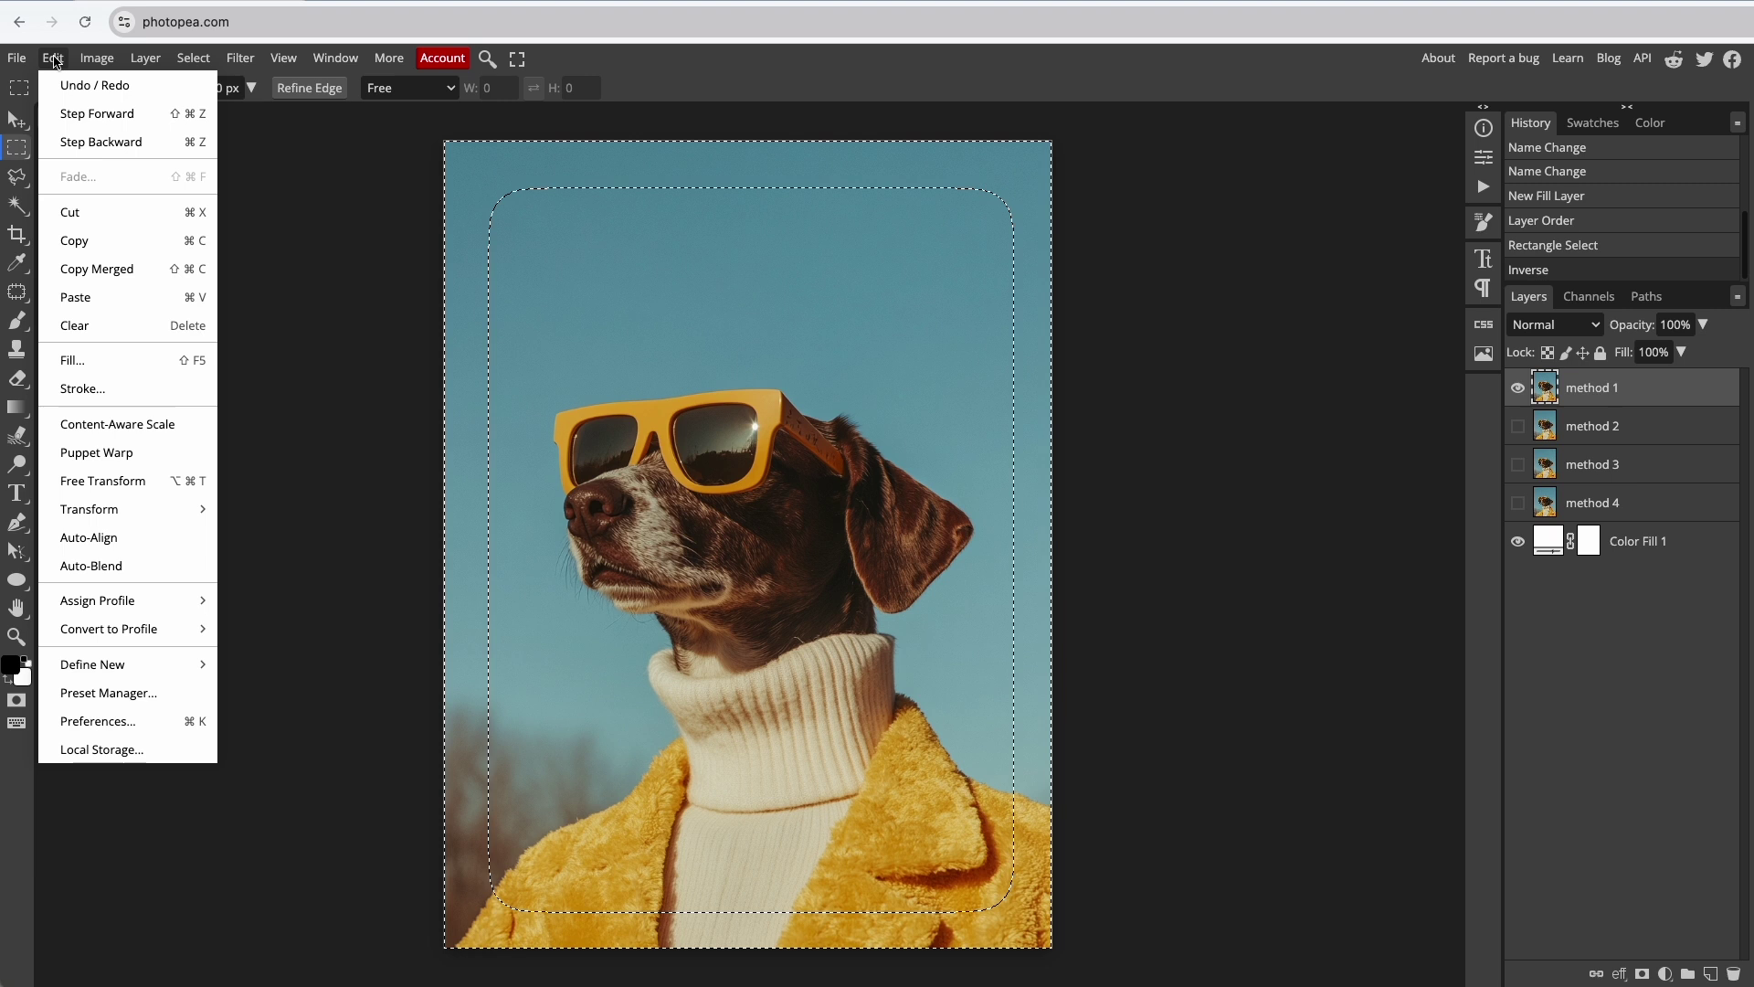
left_click(154, 325)
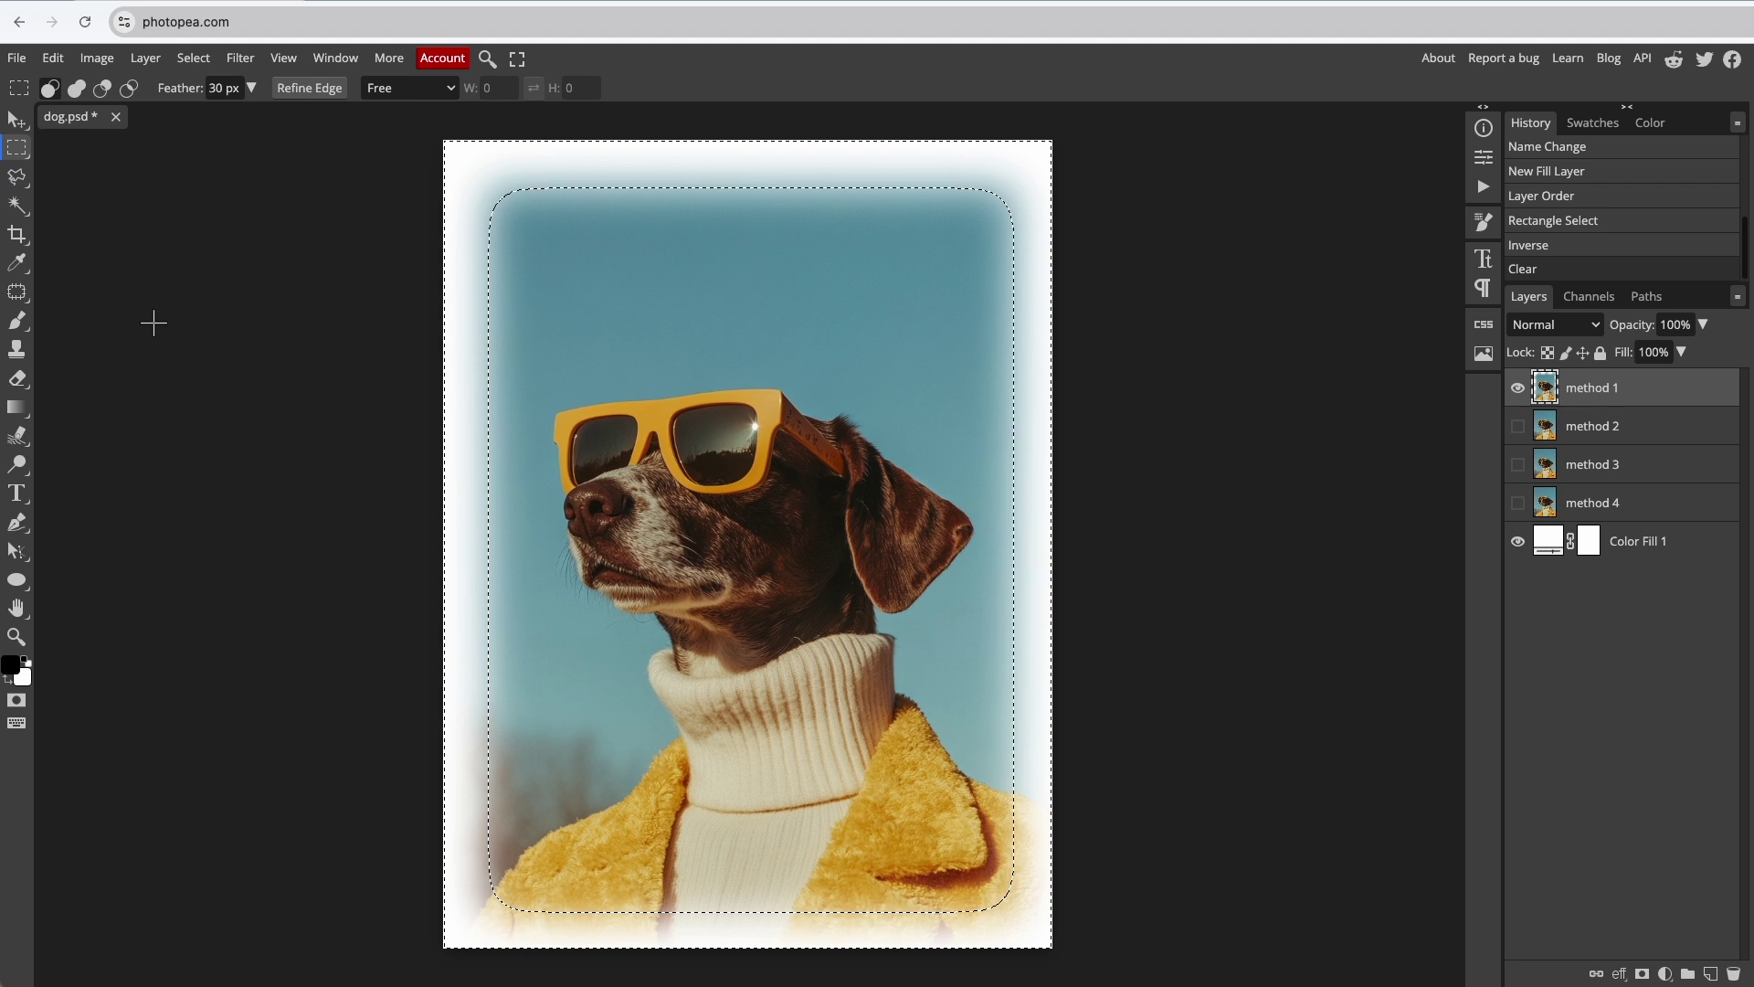
key("ctrl+d")
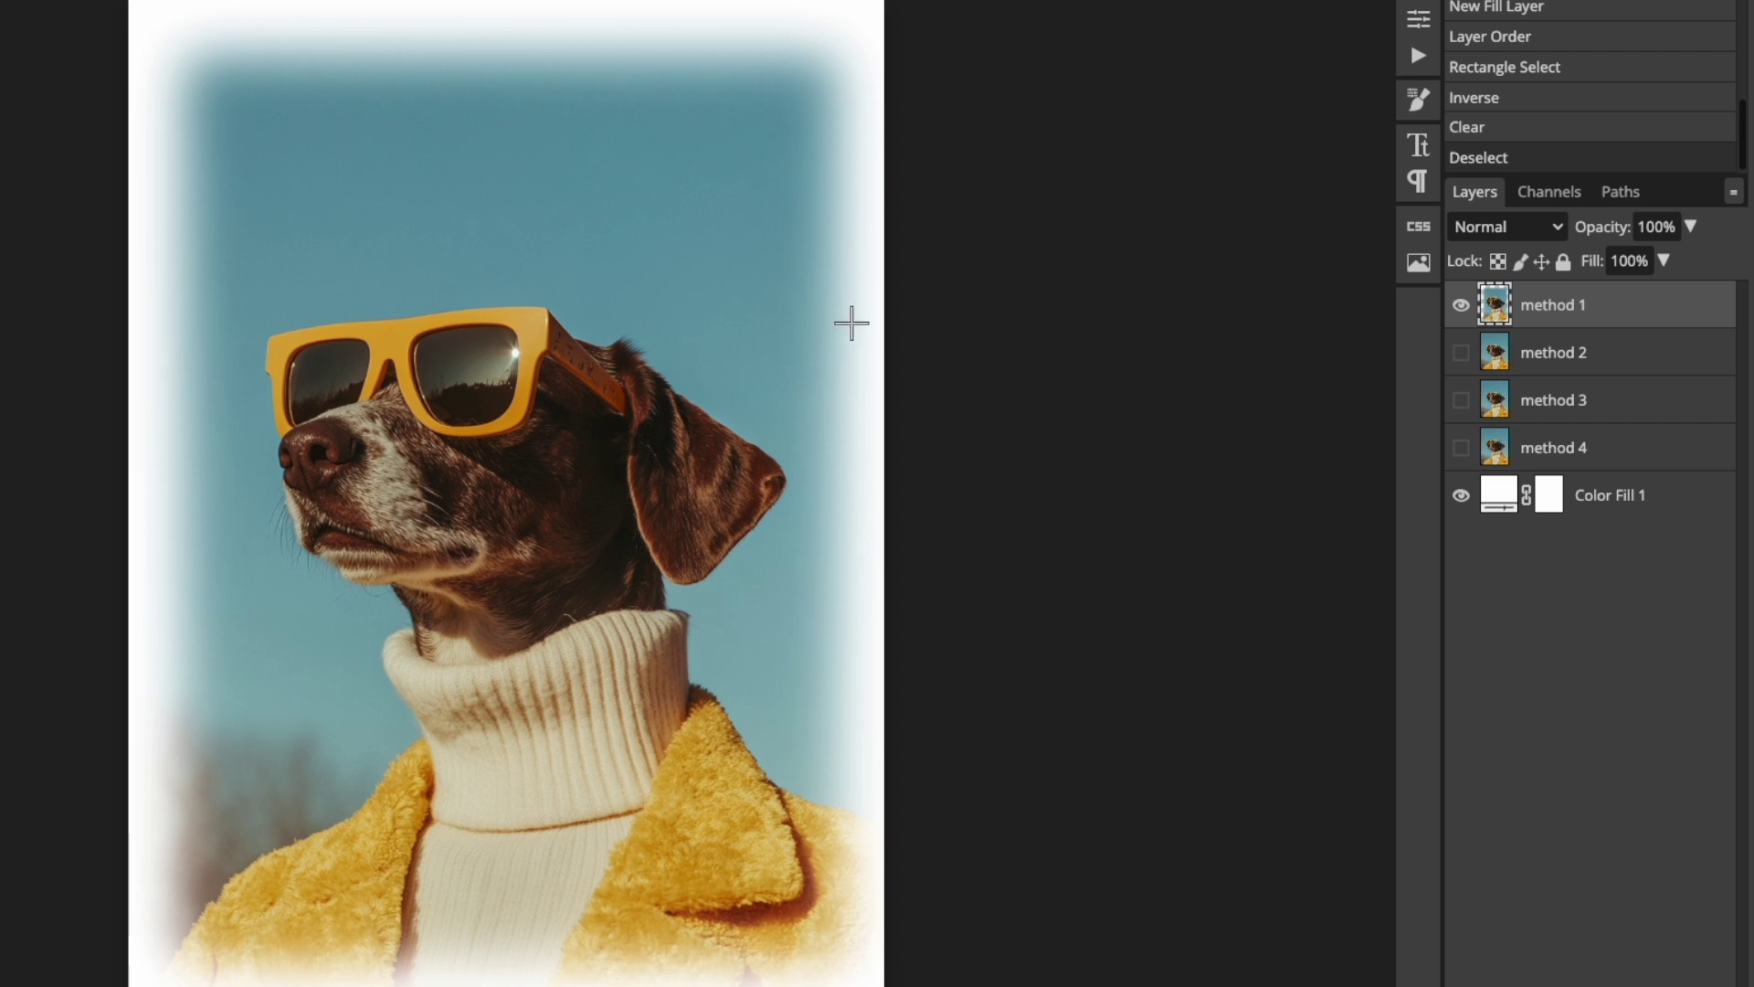
Show method 2, hide method 1, and make method 2 the active layer
left_click(1461, 353)
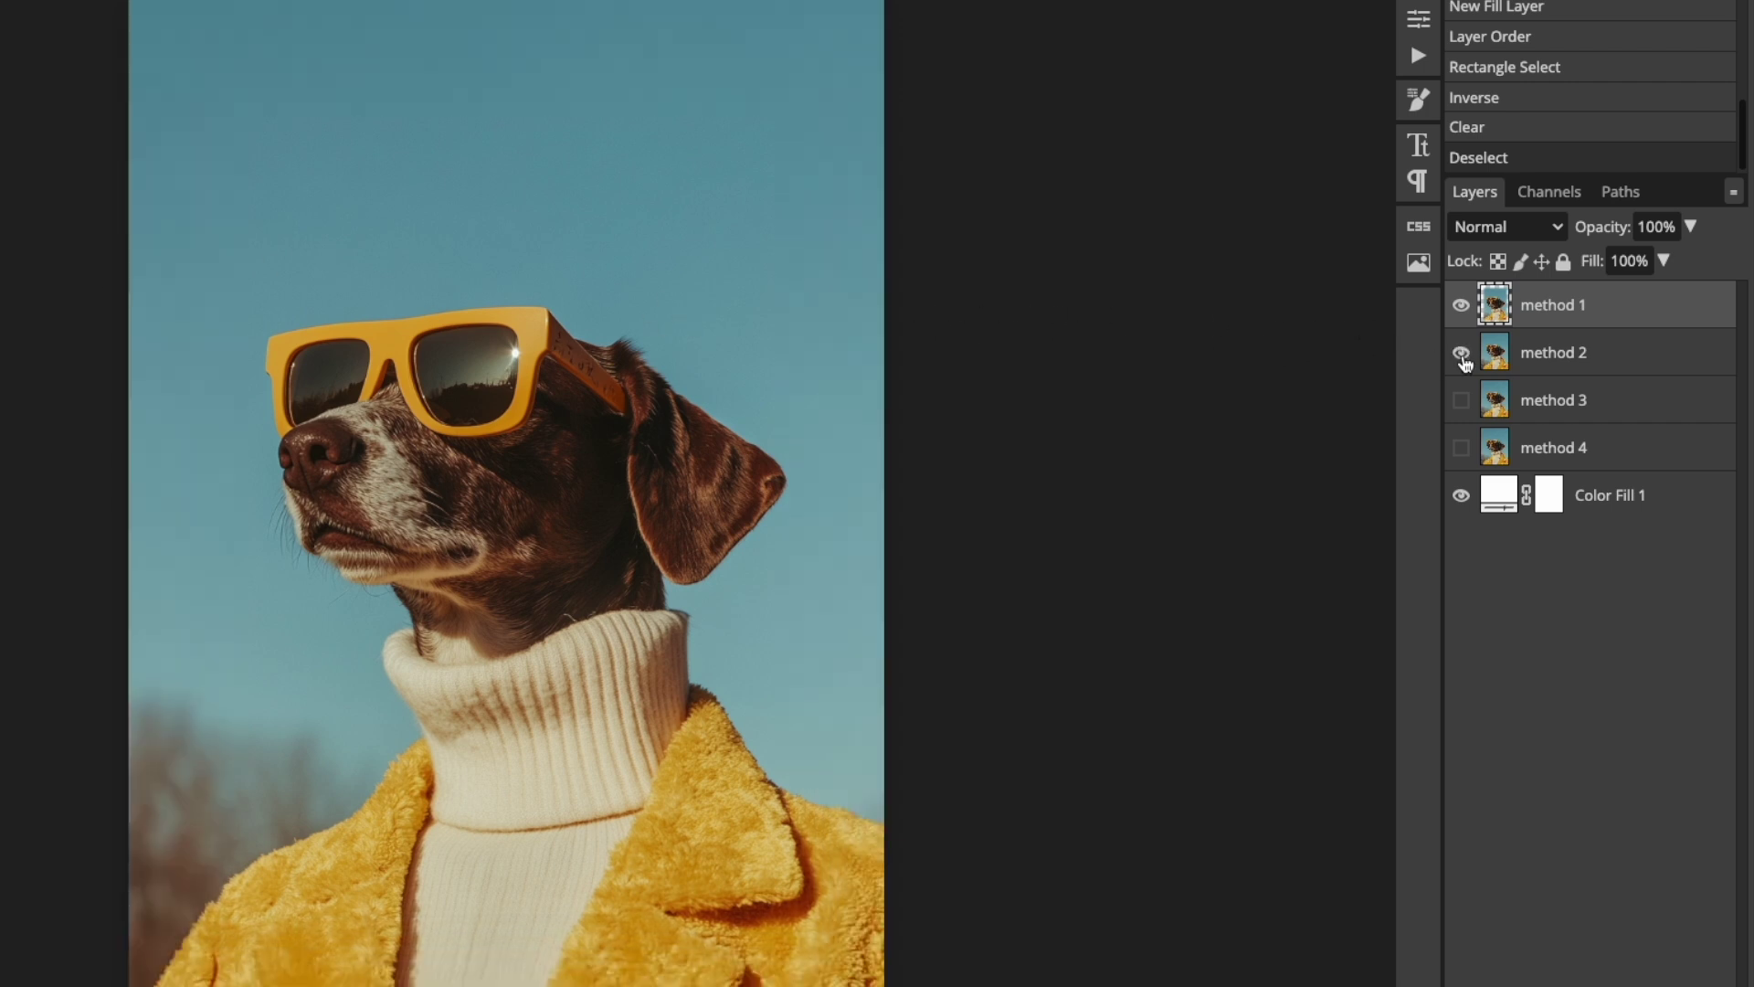
left_click(1461, 304)
left_click(1639, 356)
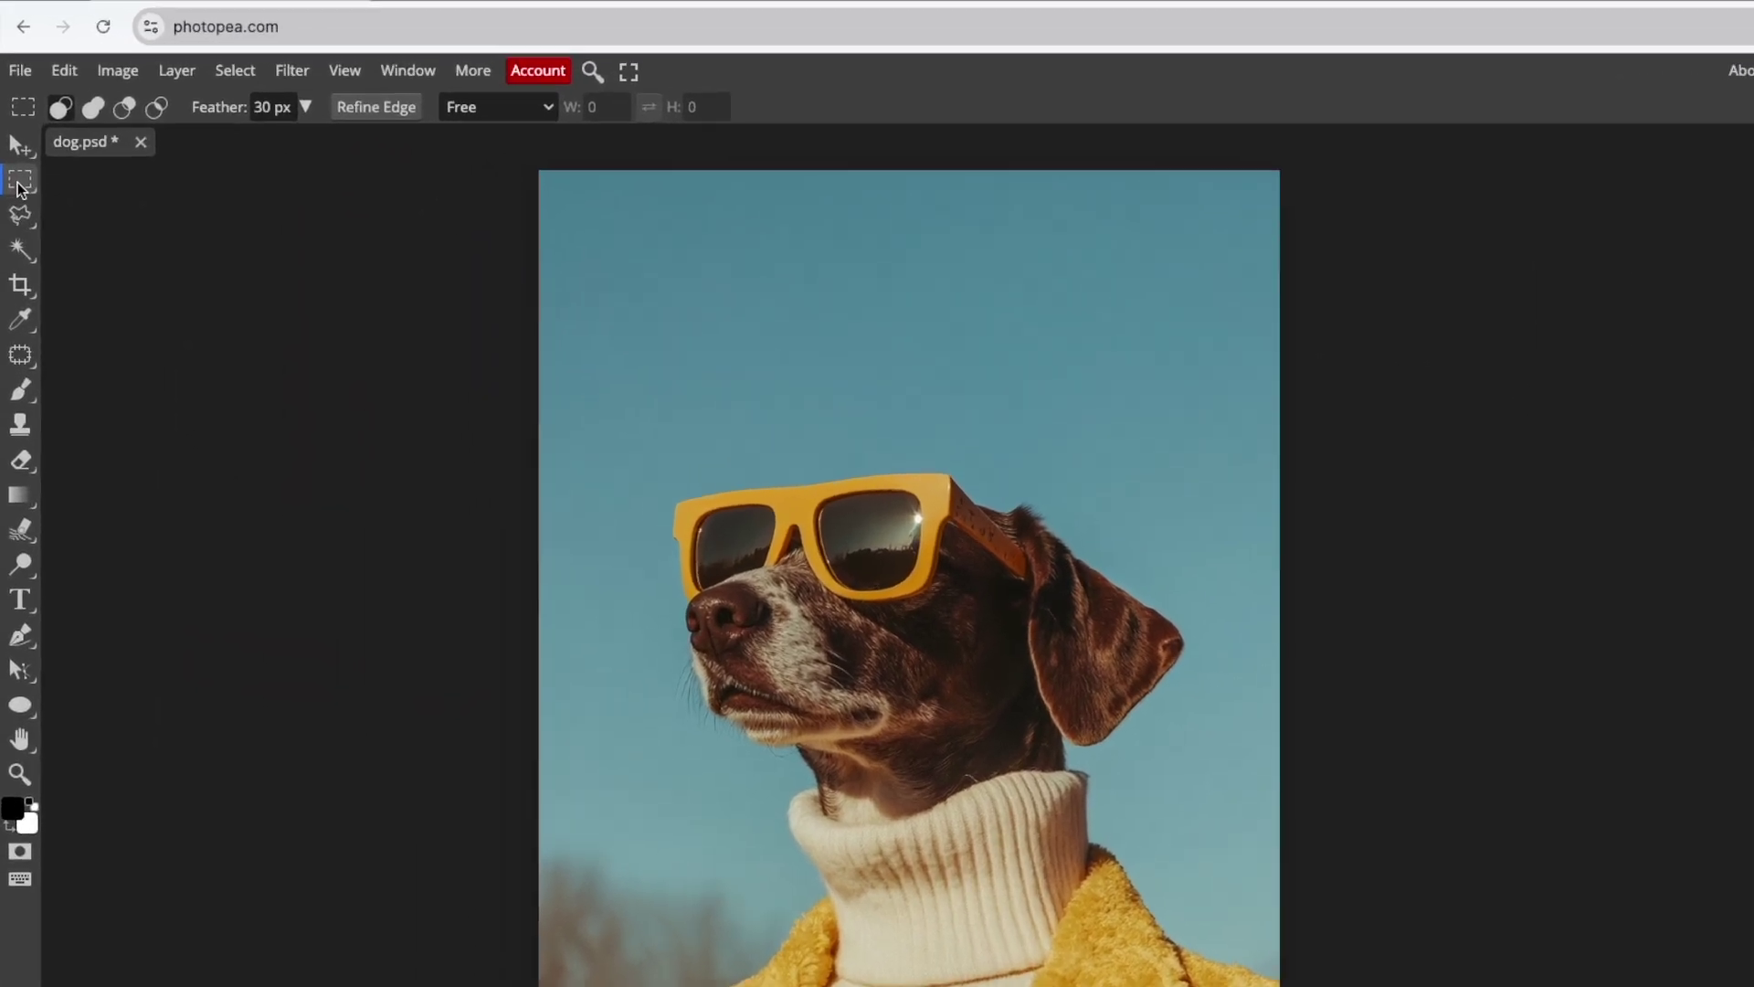
Choose Ellipse Select with a 30 px feather and Free proportions
left_click(18, 149)
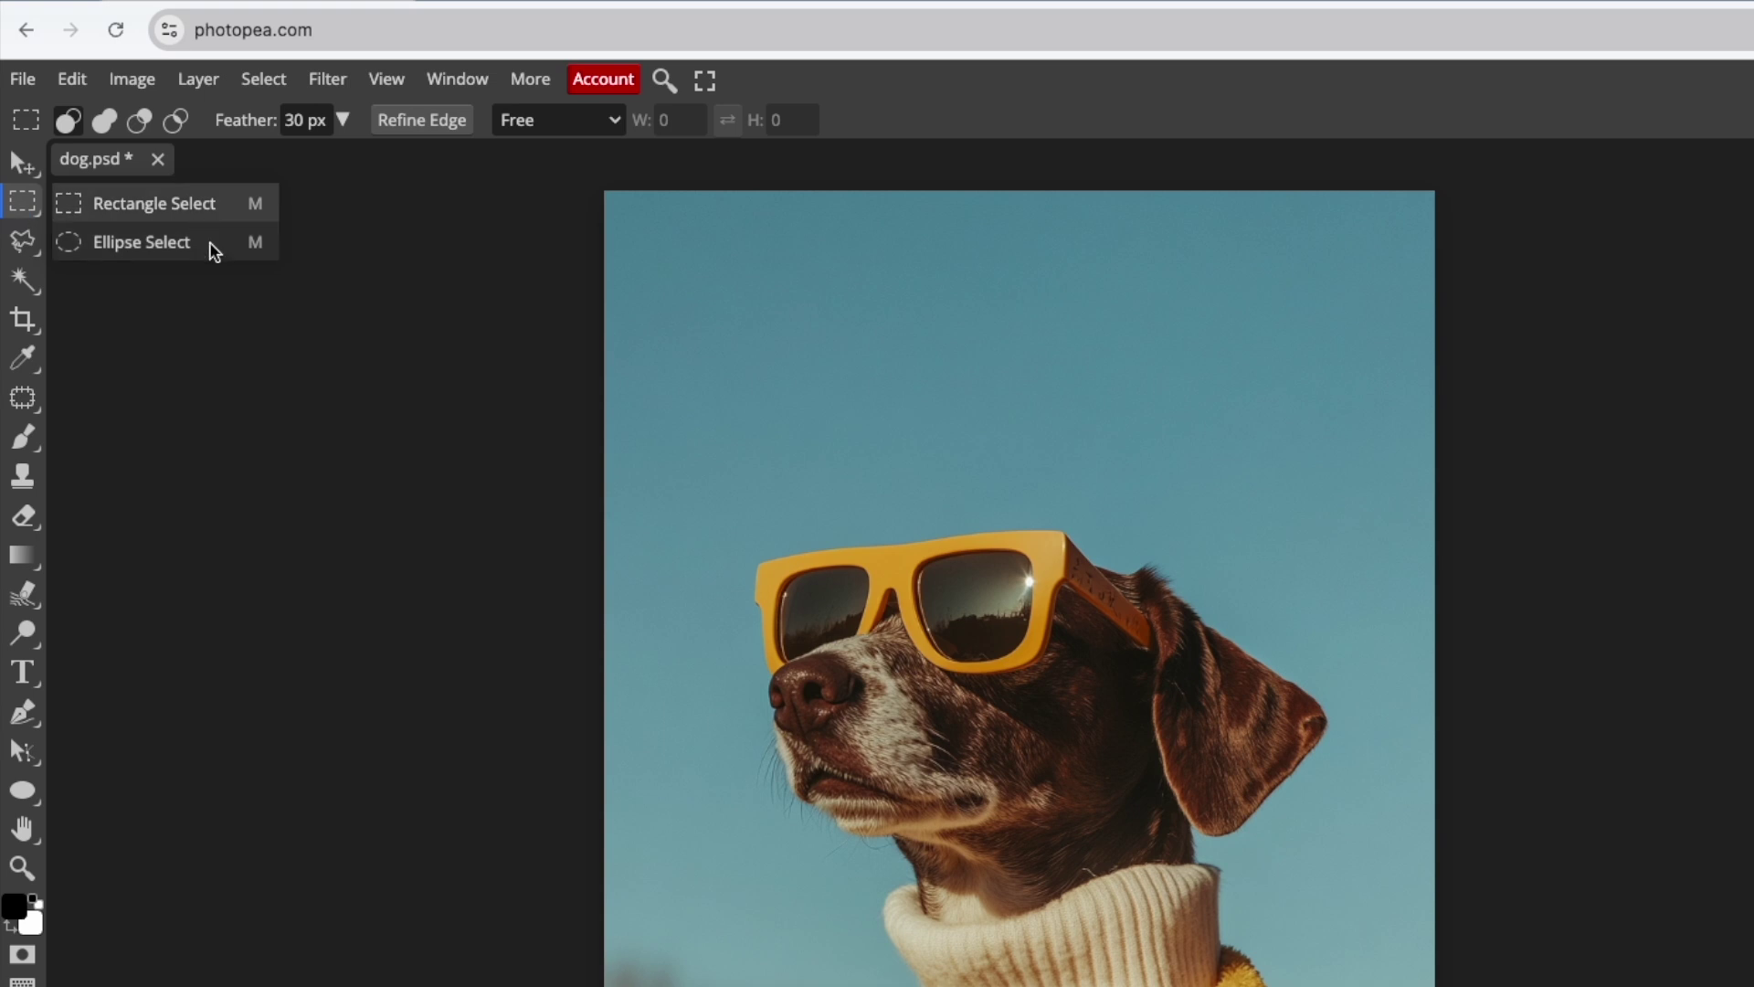
left_click(141, 242)
double_click(299, 119)
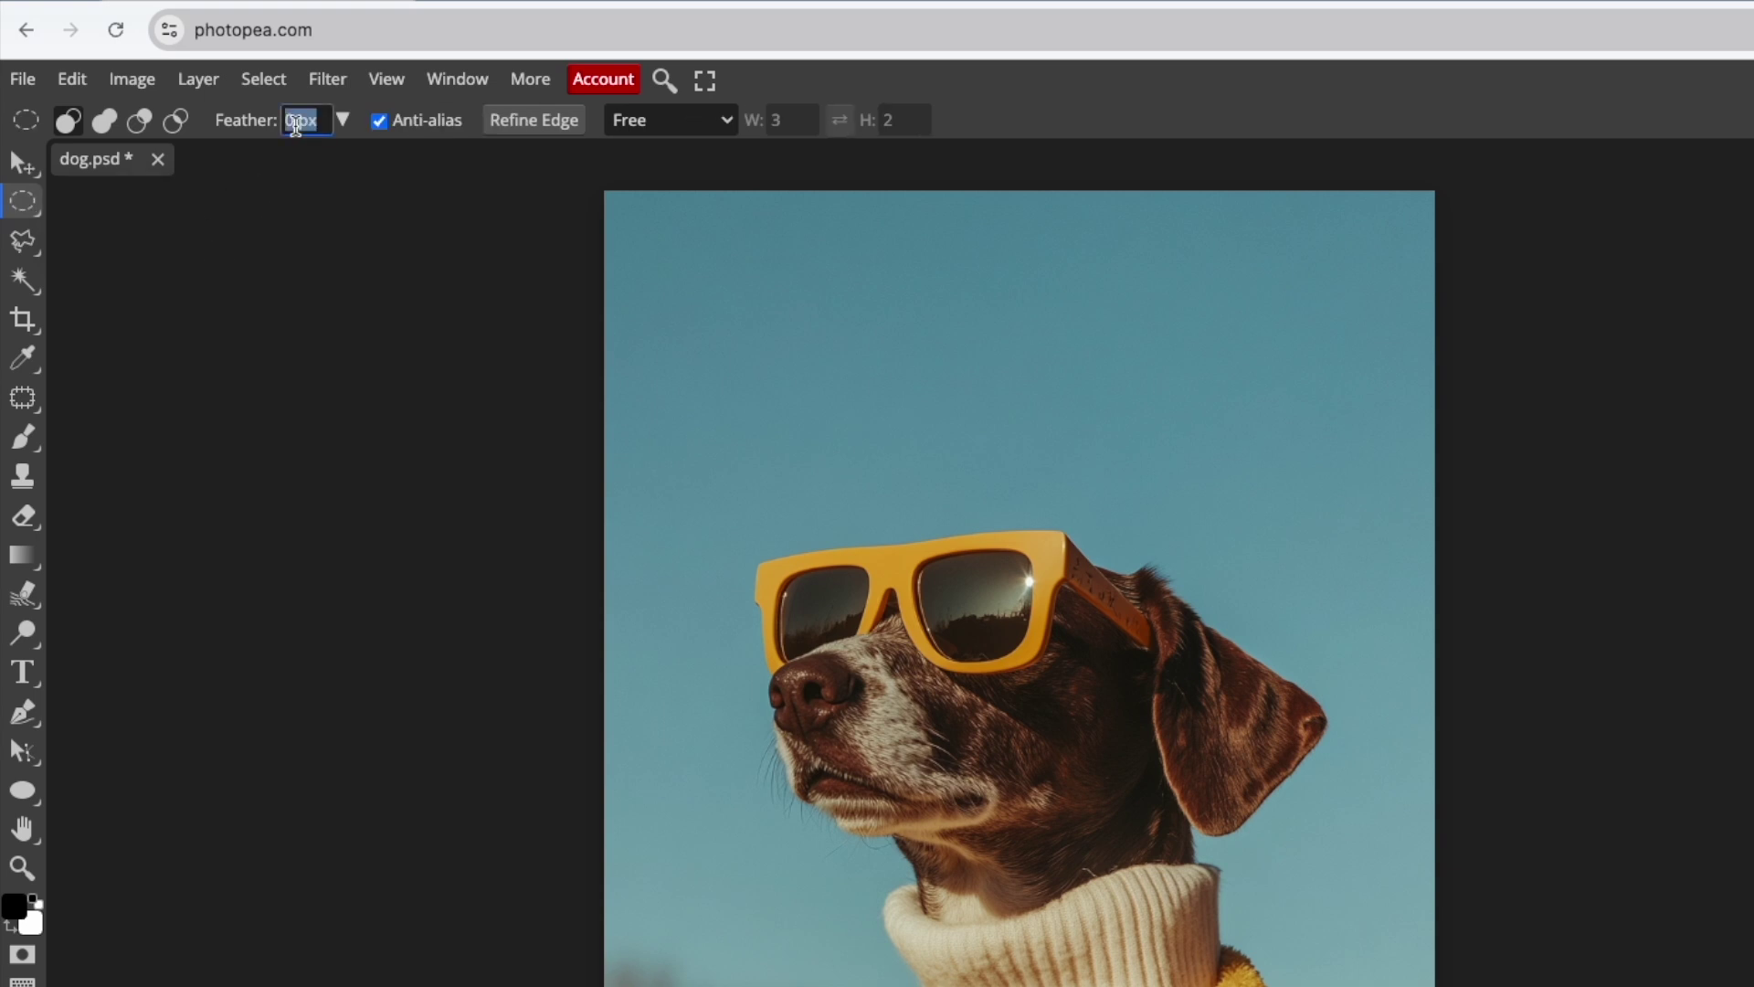
type("30")
left_click(668, 119)
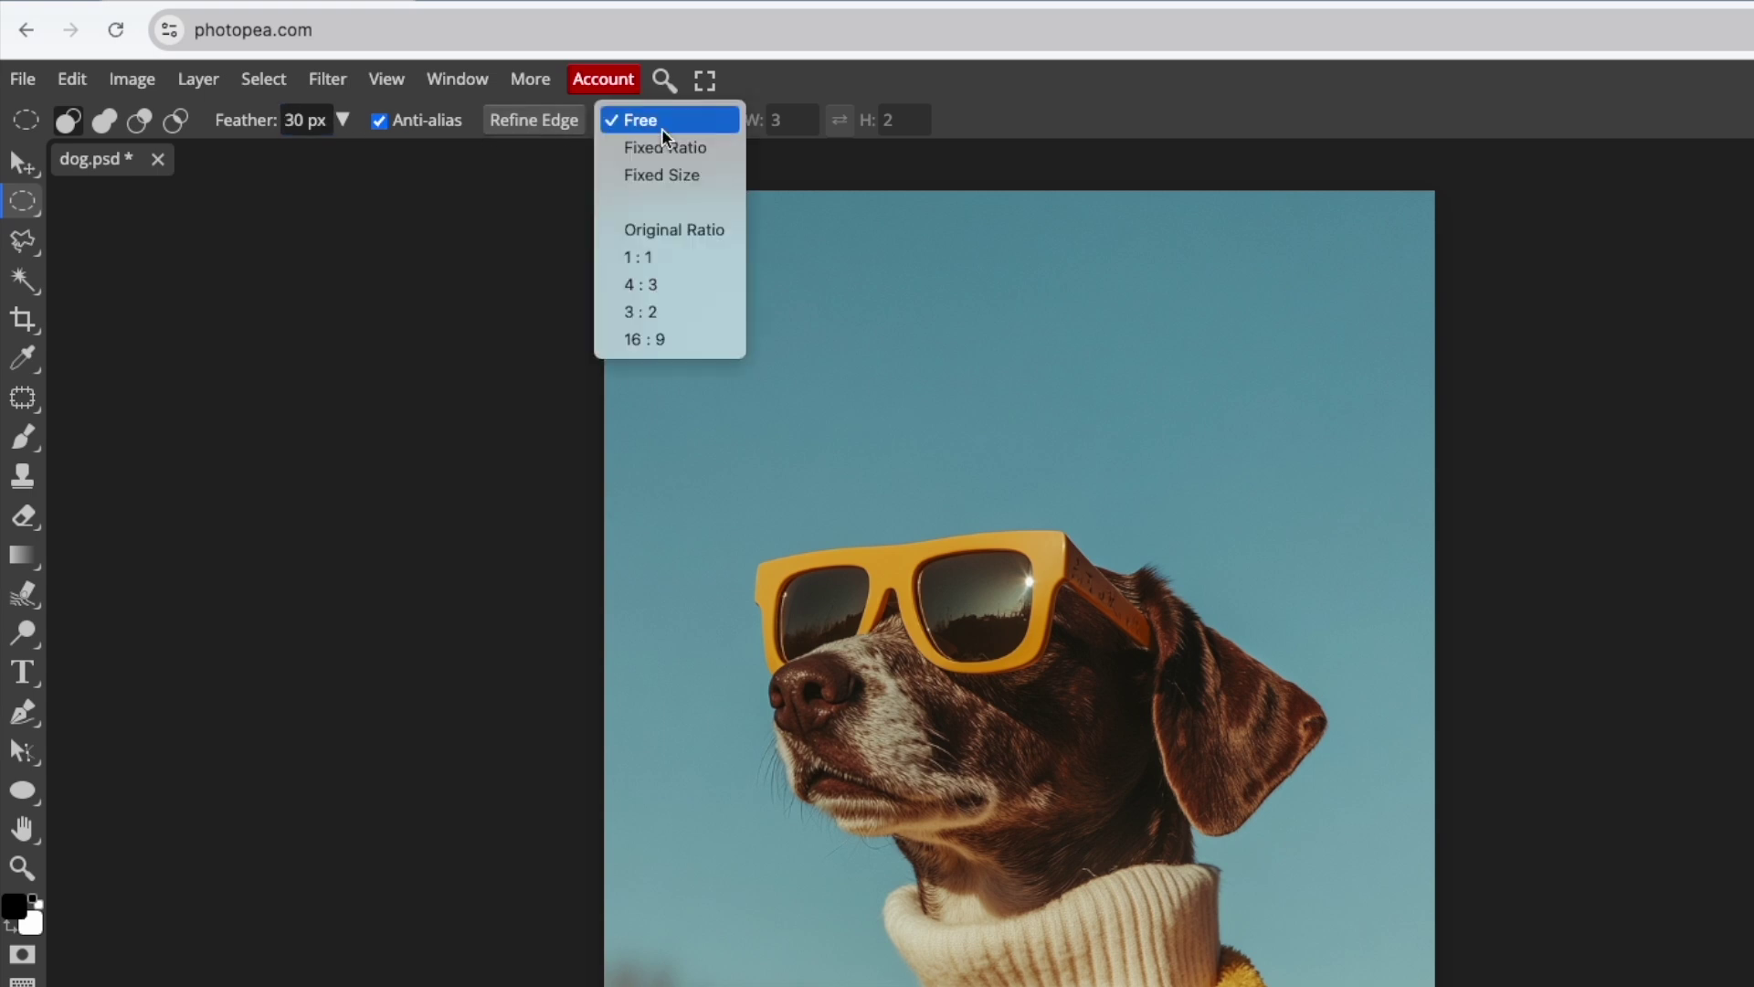
left_click(713, 121)
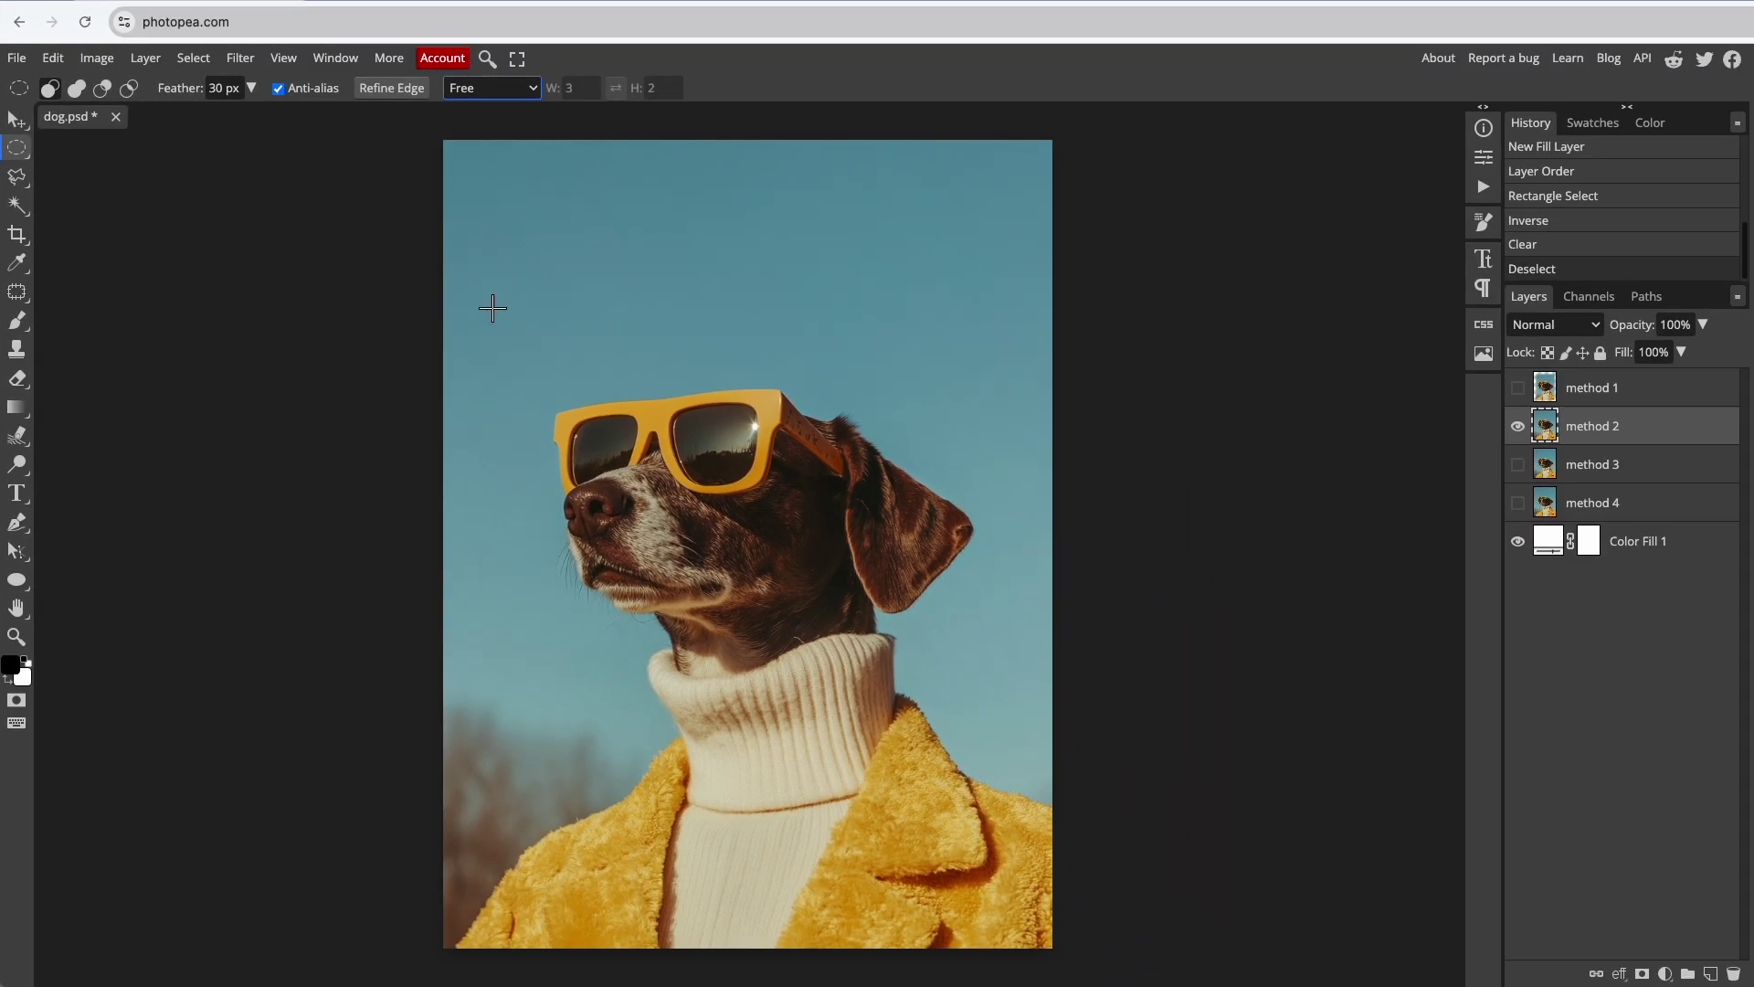
Draw a large circular selection centred around the dog
left_click_drag(493, 308, 915, 705)
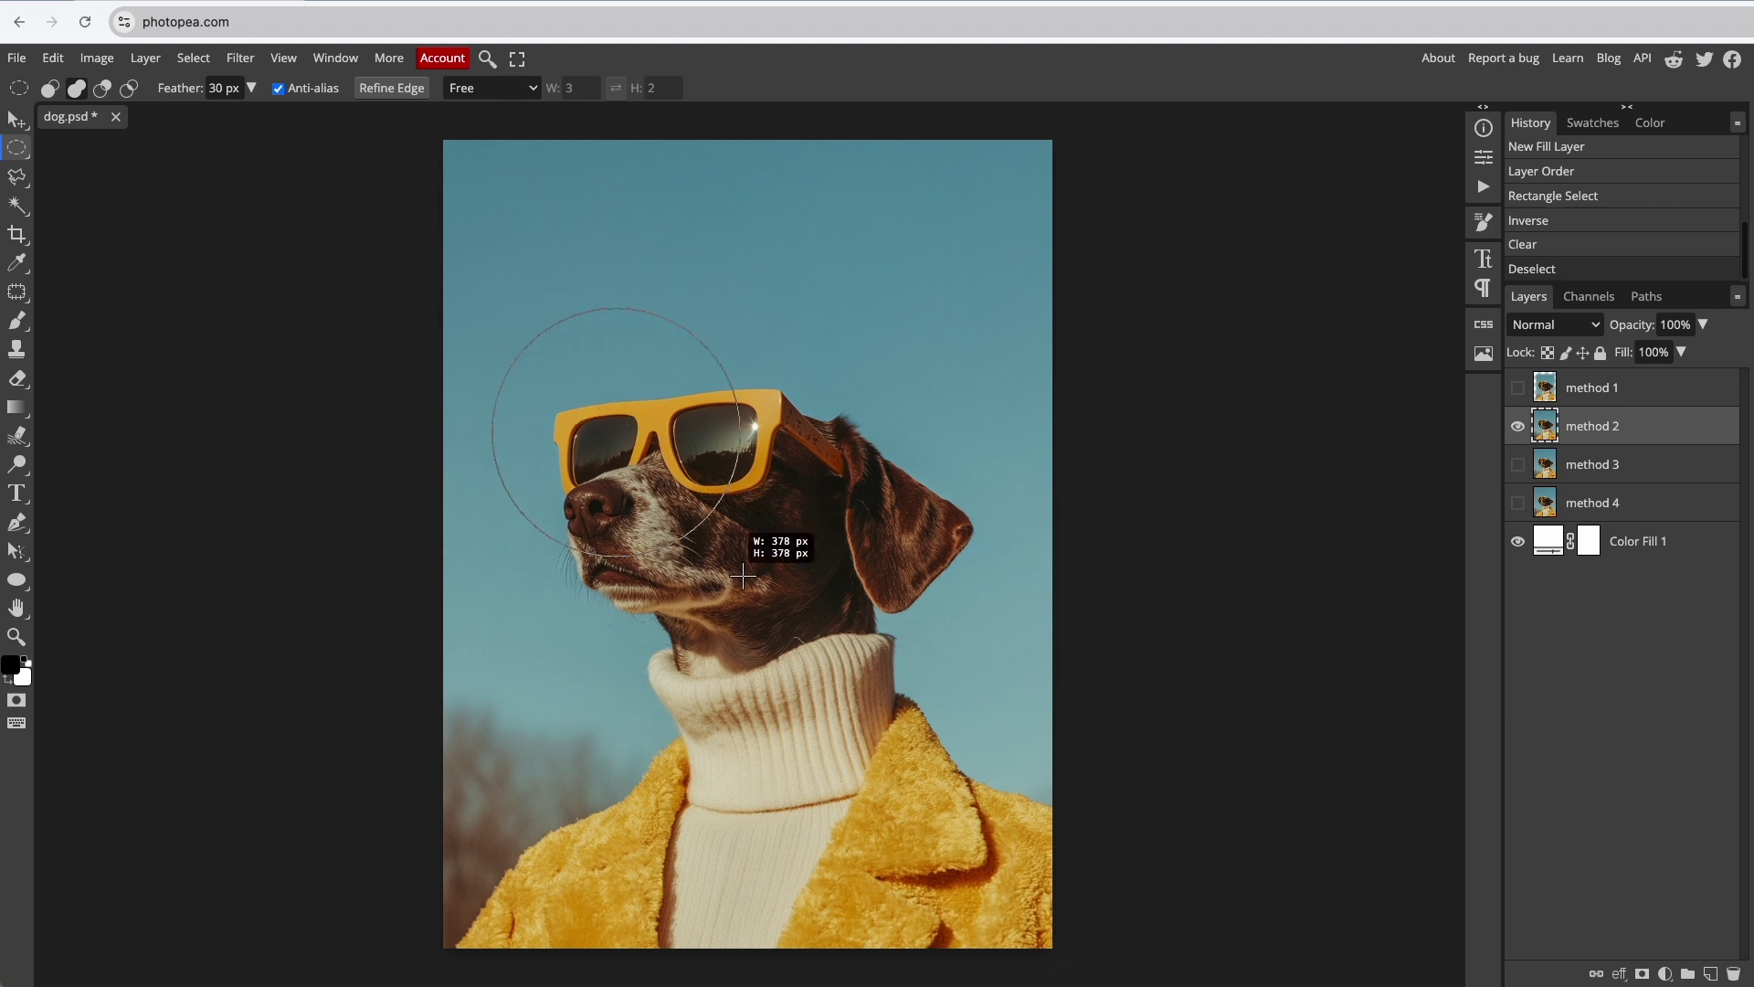
left_click_drag(916, 705, 1106, 863)
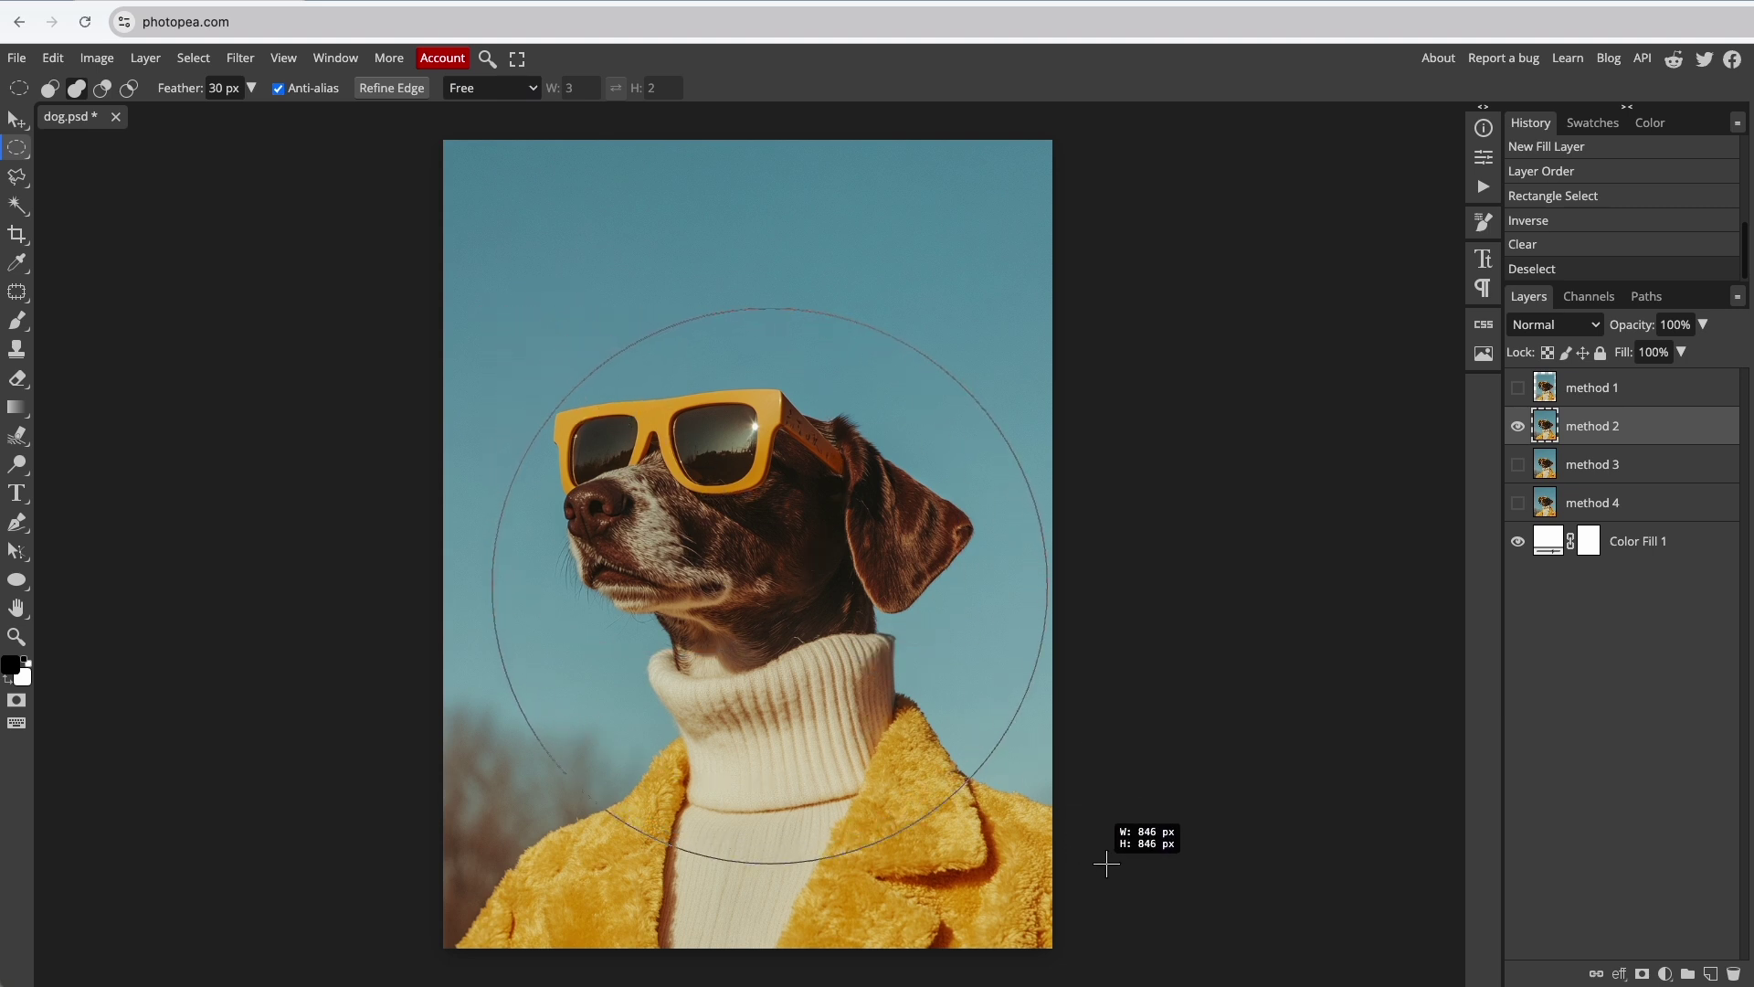
left_click_drag(969, 735, 944, 695)
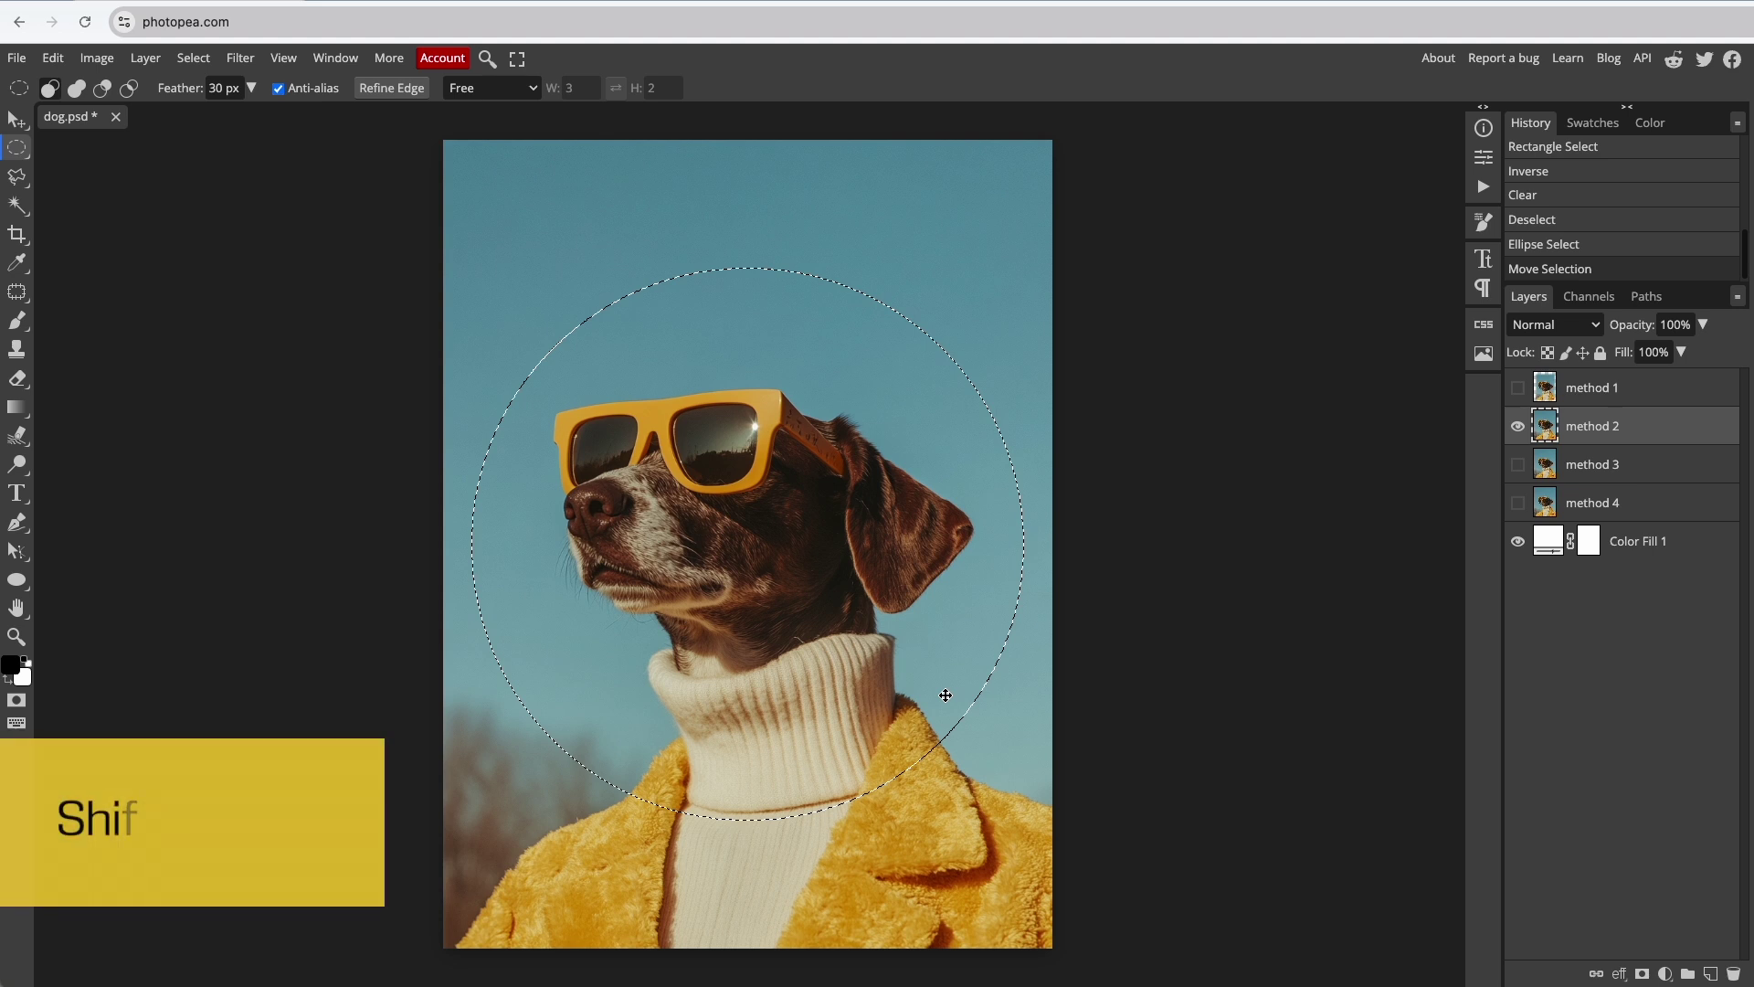
left_click_drag(476, 291, 1232, 855)
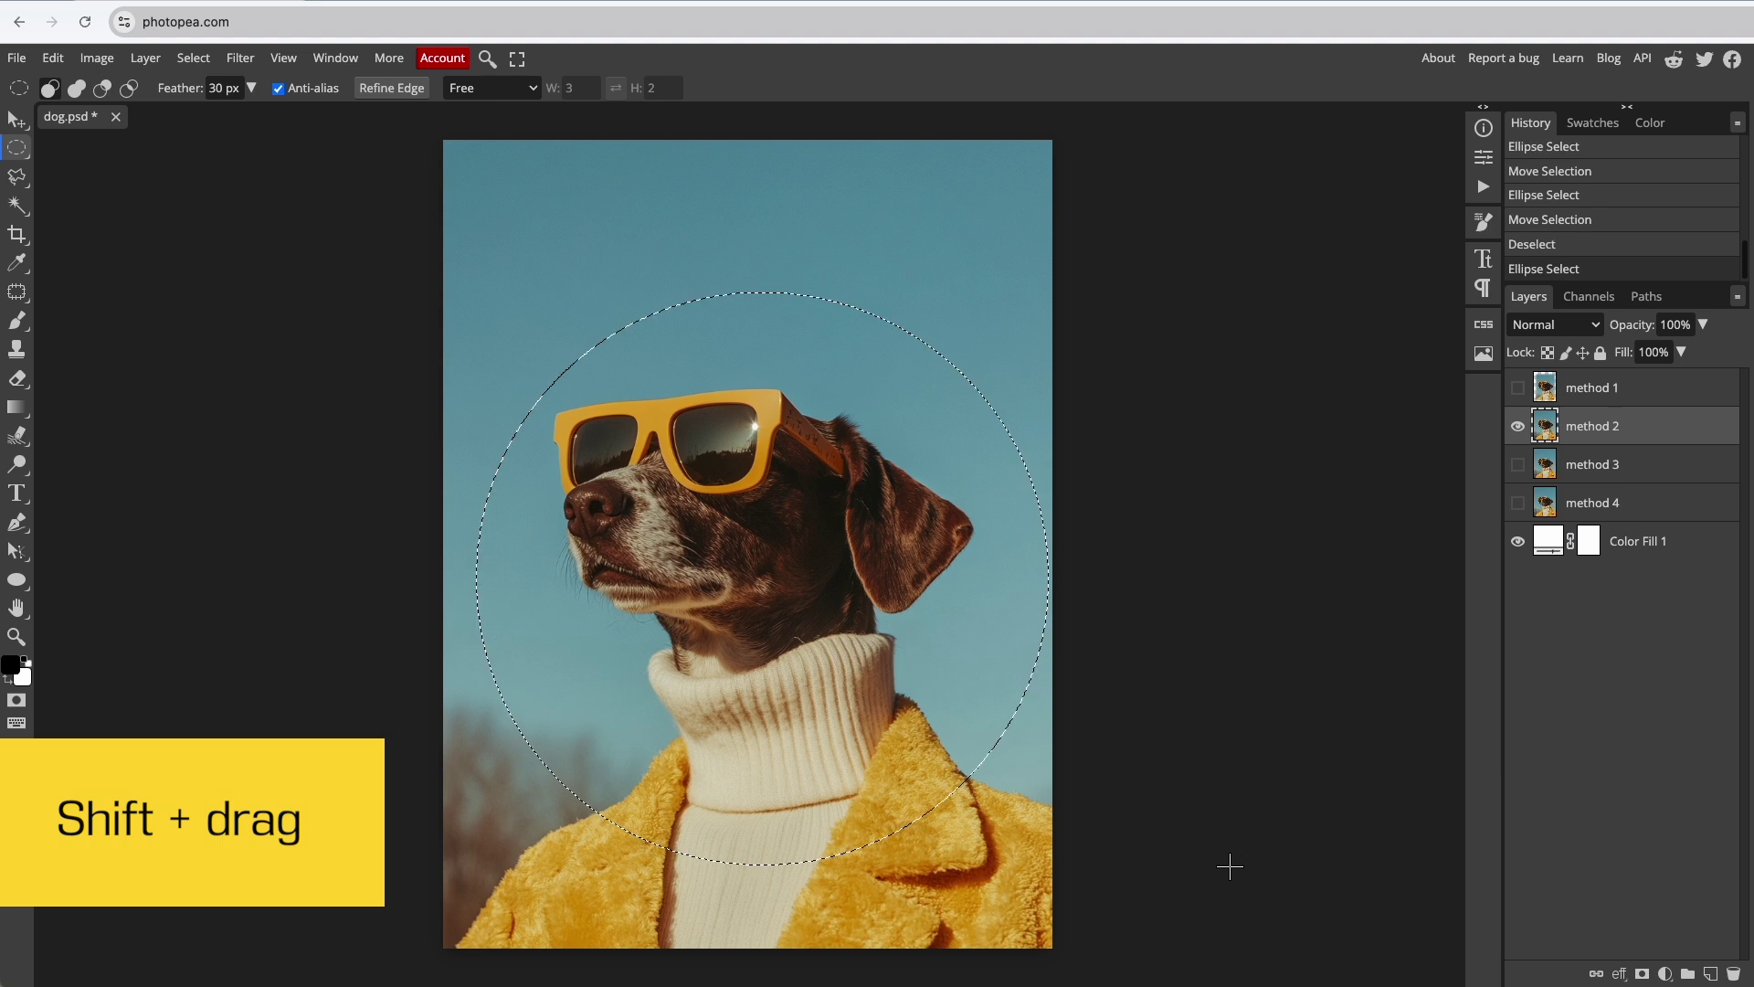
left_click_drag(972, 707, 951, 672)
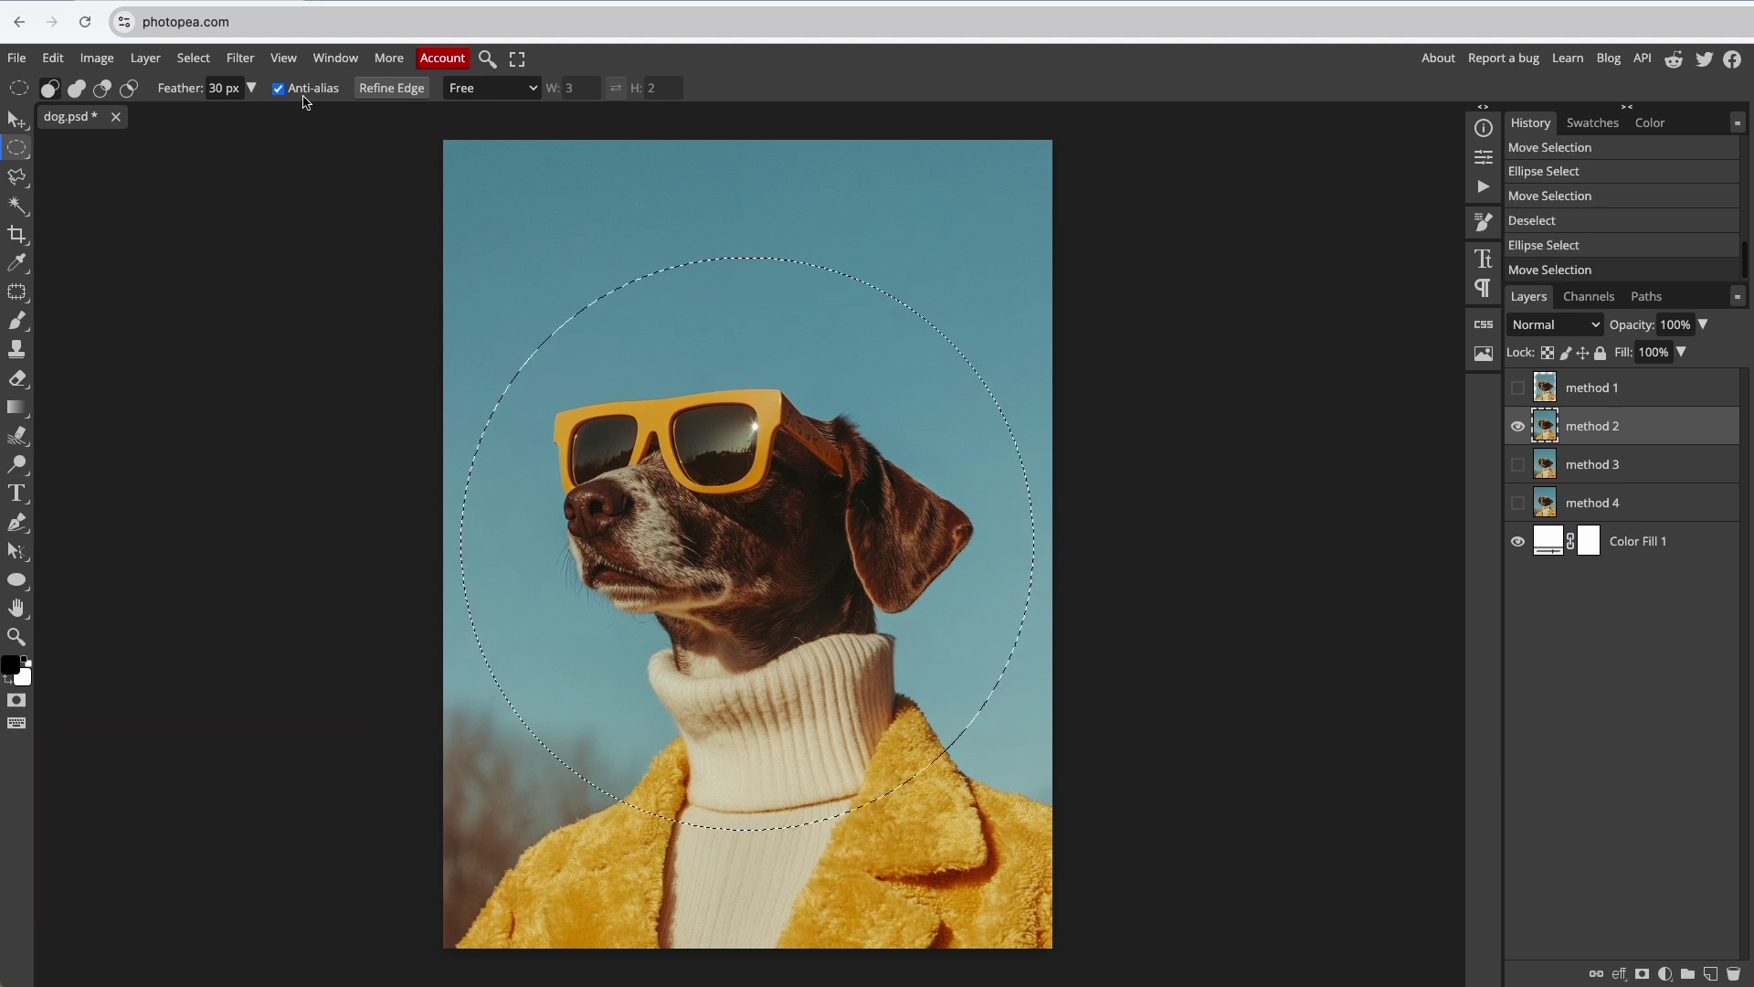
Invert the selection, delete the outside area to white, and deselect
left_click(192, 57)
left_click(215, 144)
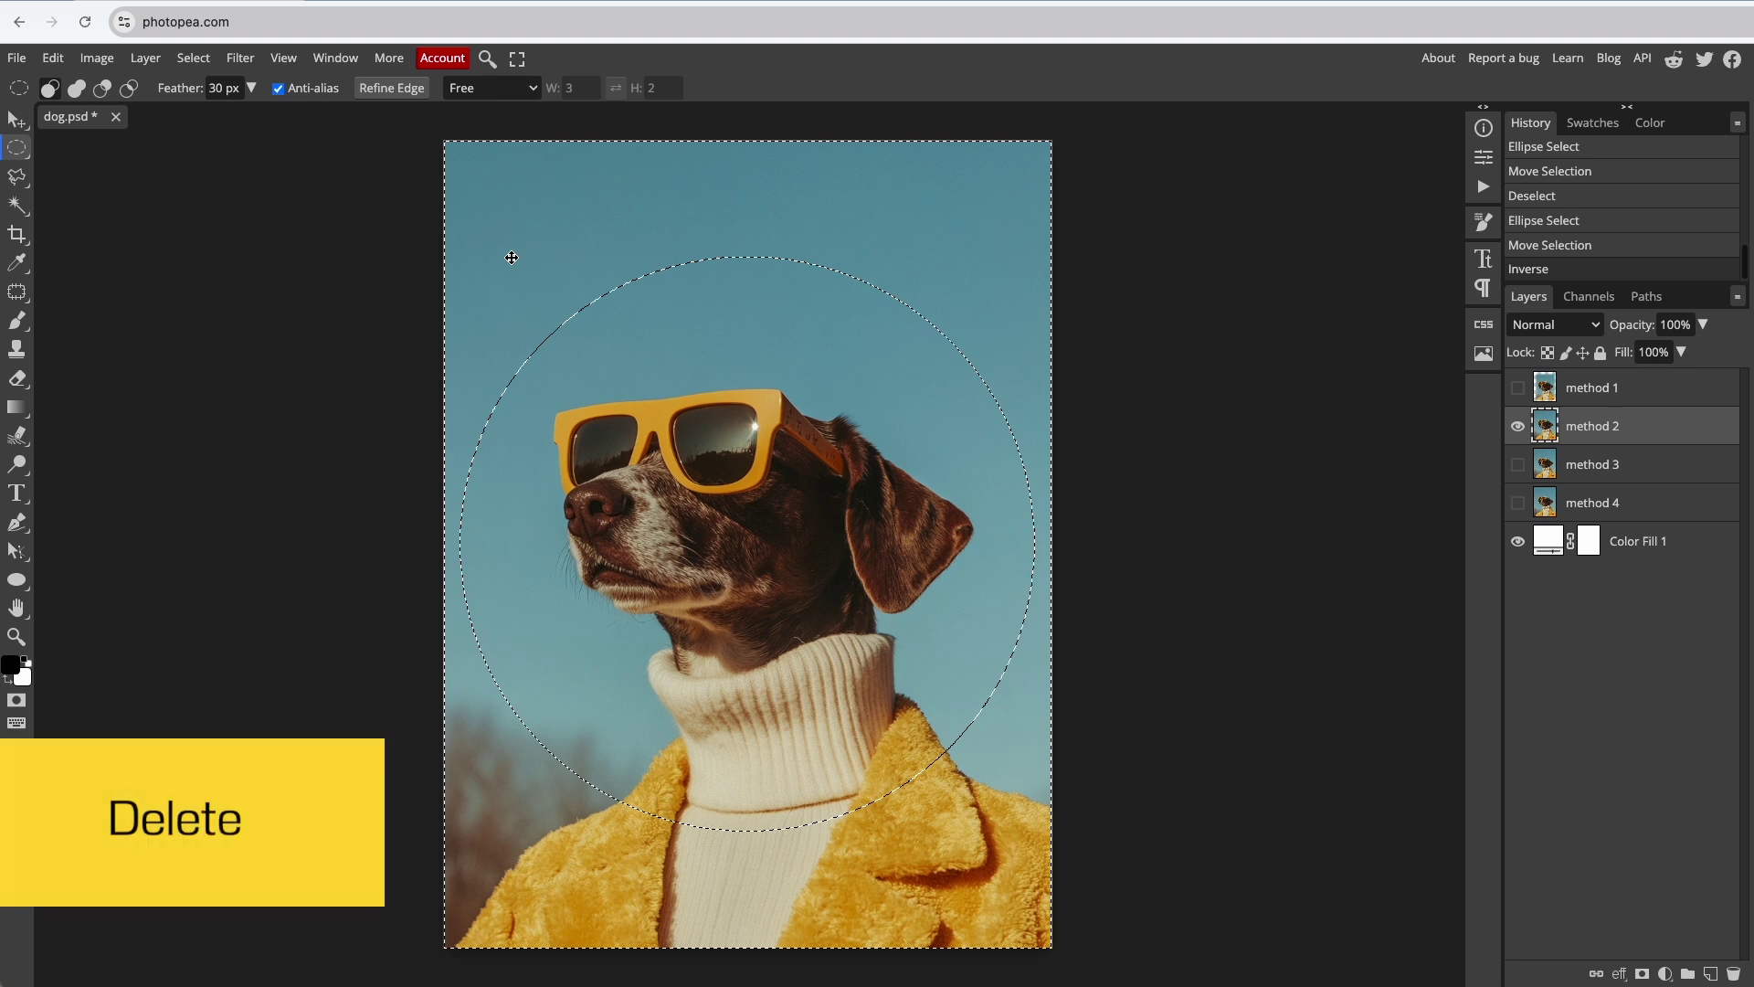
key("Delete")
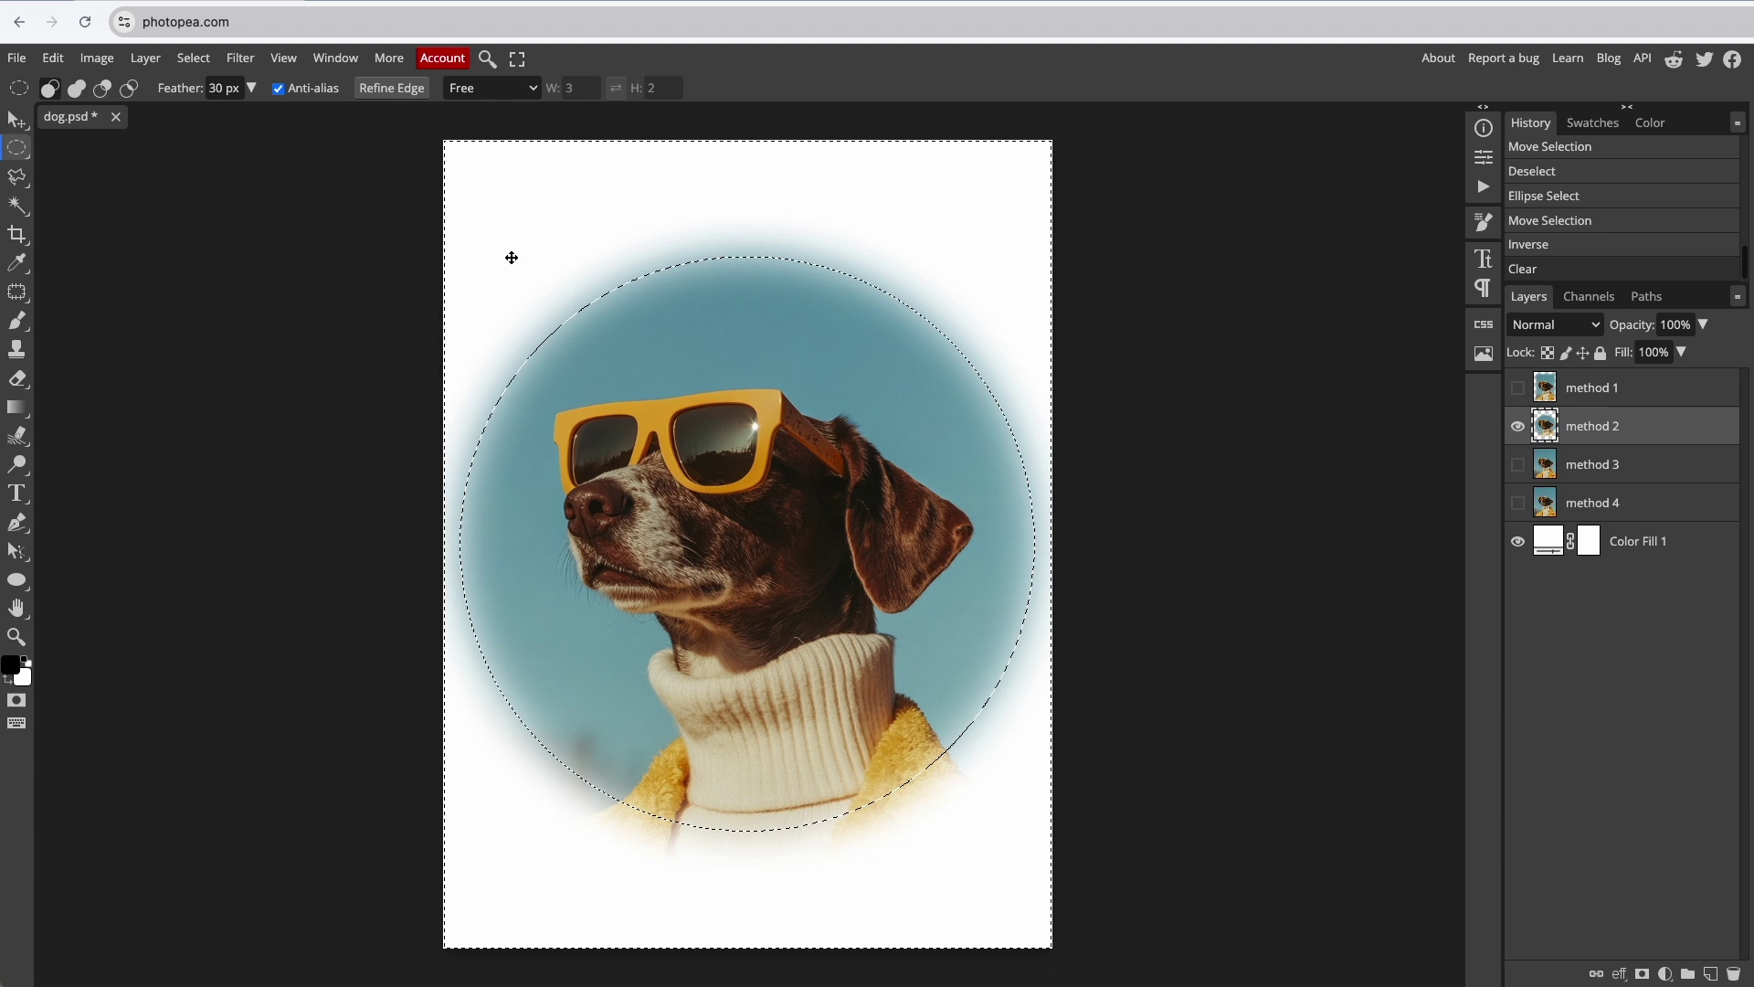
left_click(410, 306)
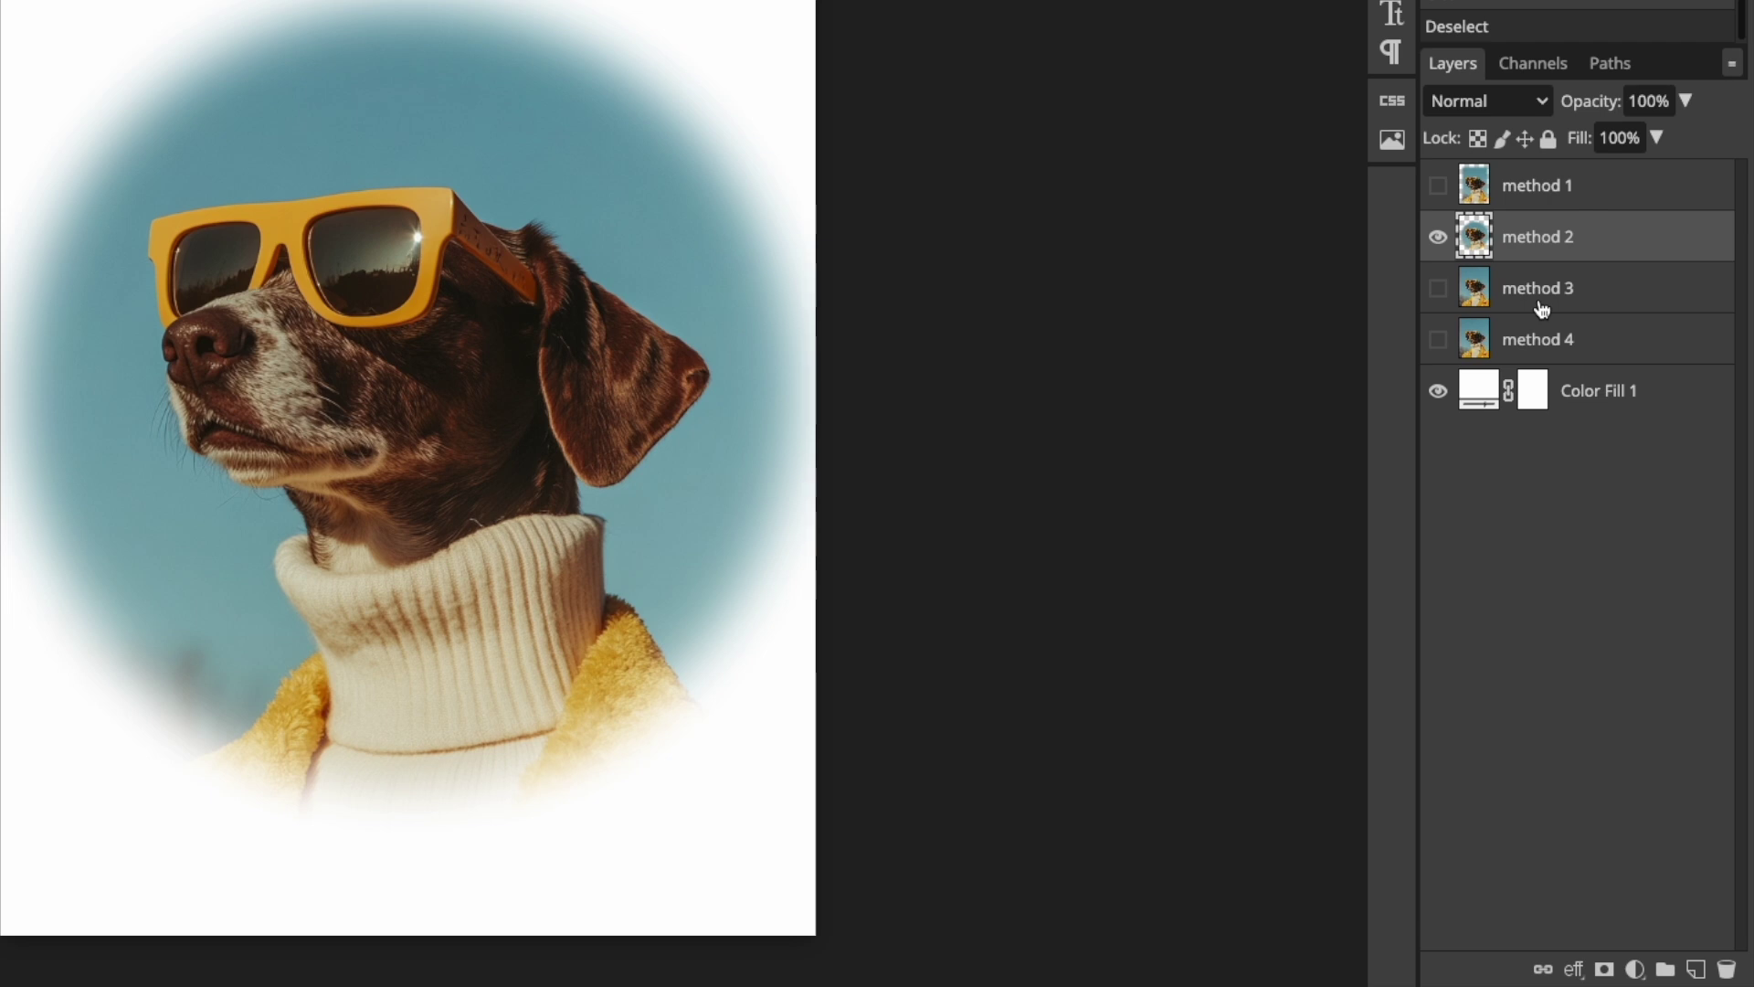
Hide method 2, show and select method 3, and add a raster mask to it
left_click(1437, 238)
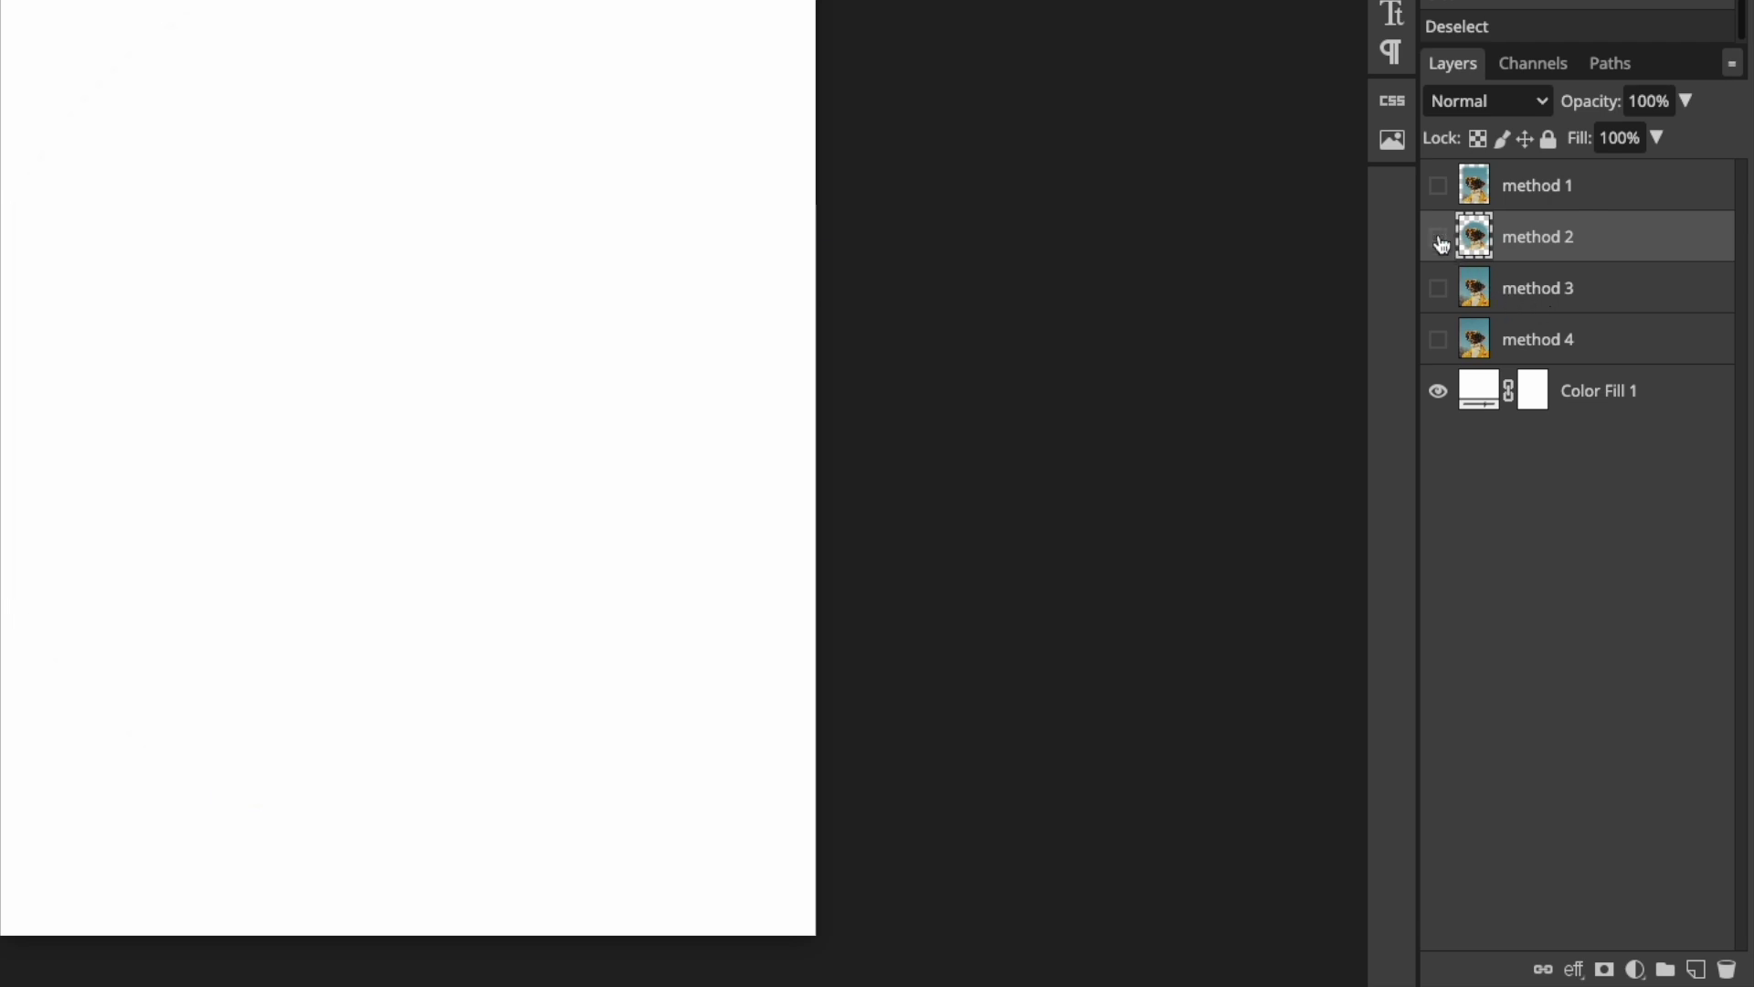
left_click(1438, 288)
left_click(1526, 300)
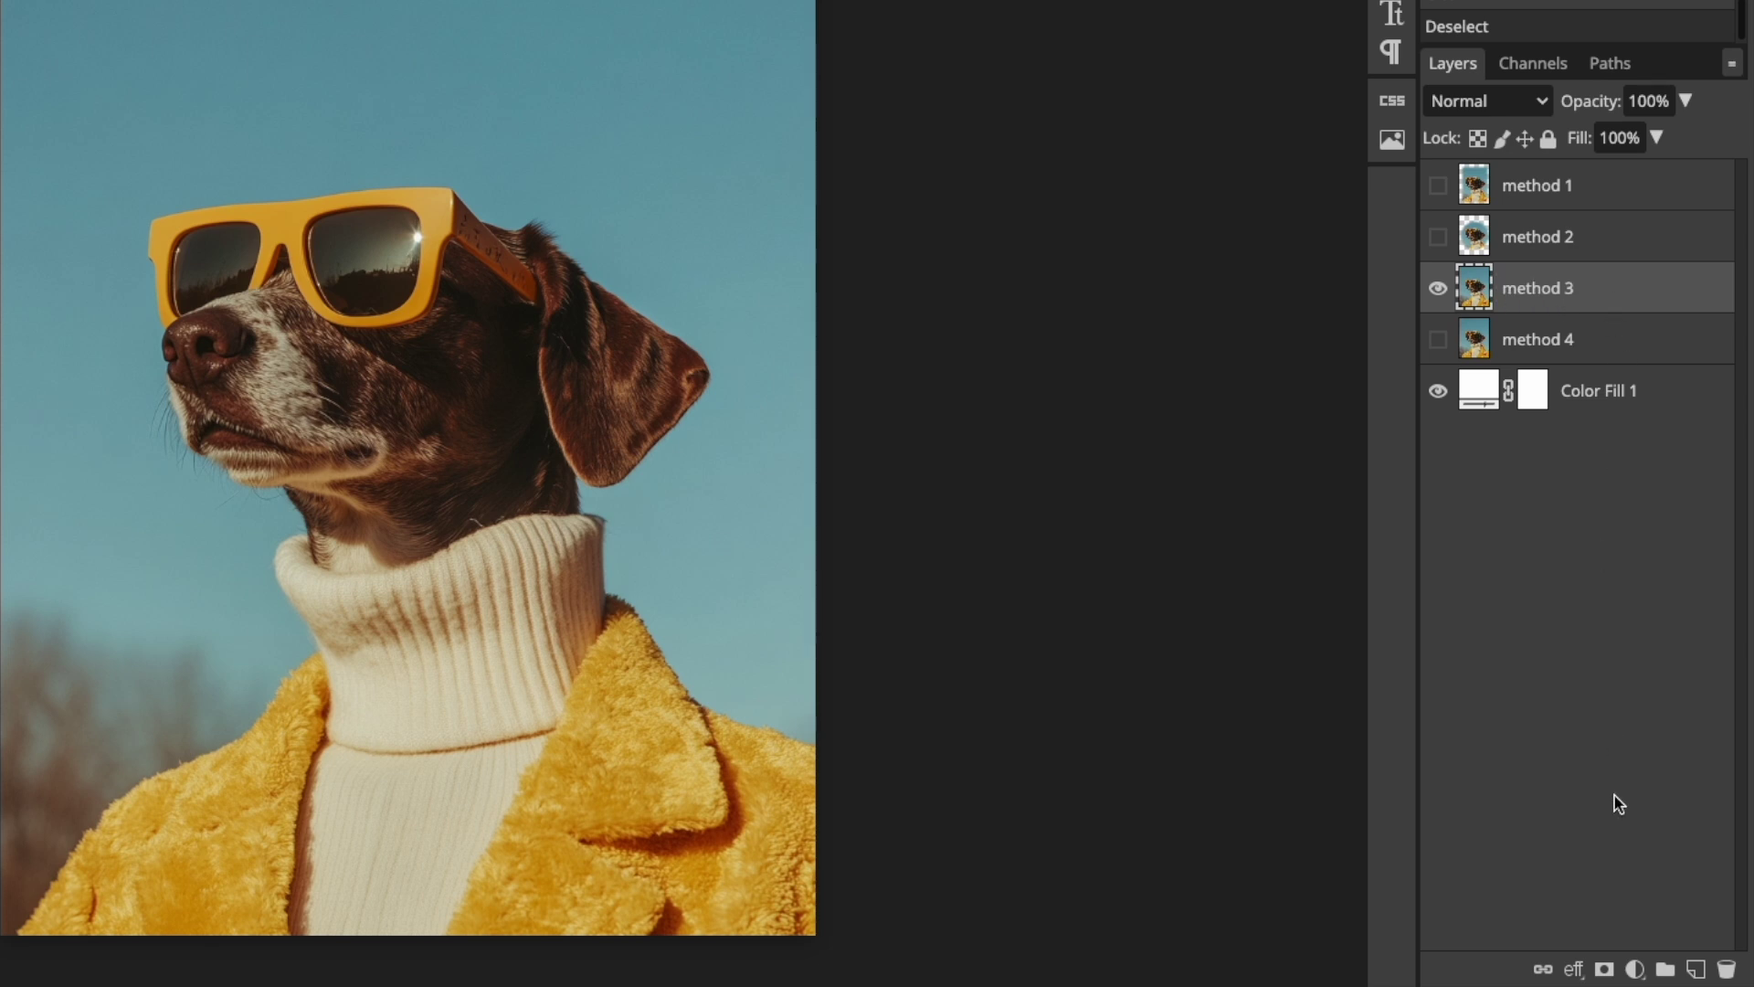
left_click(1609, 970)
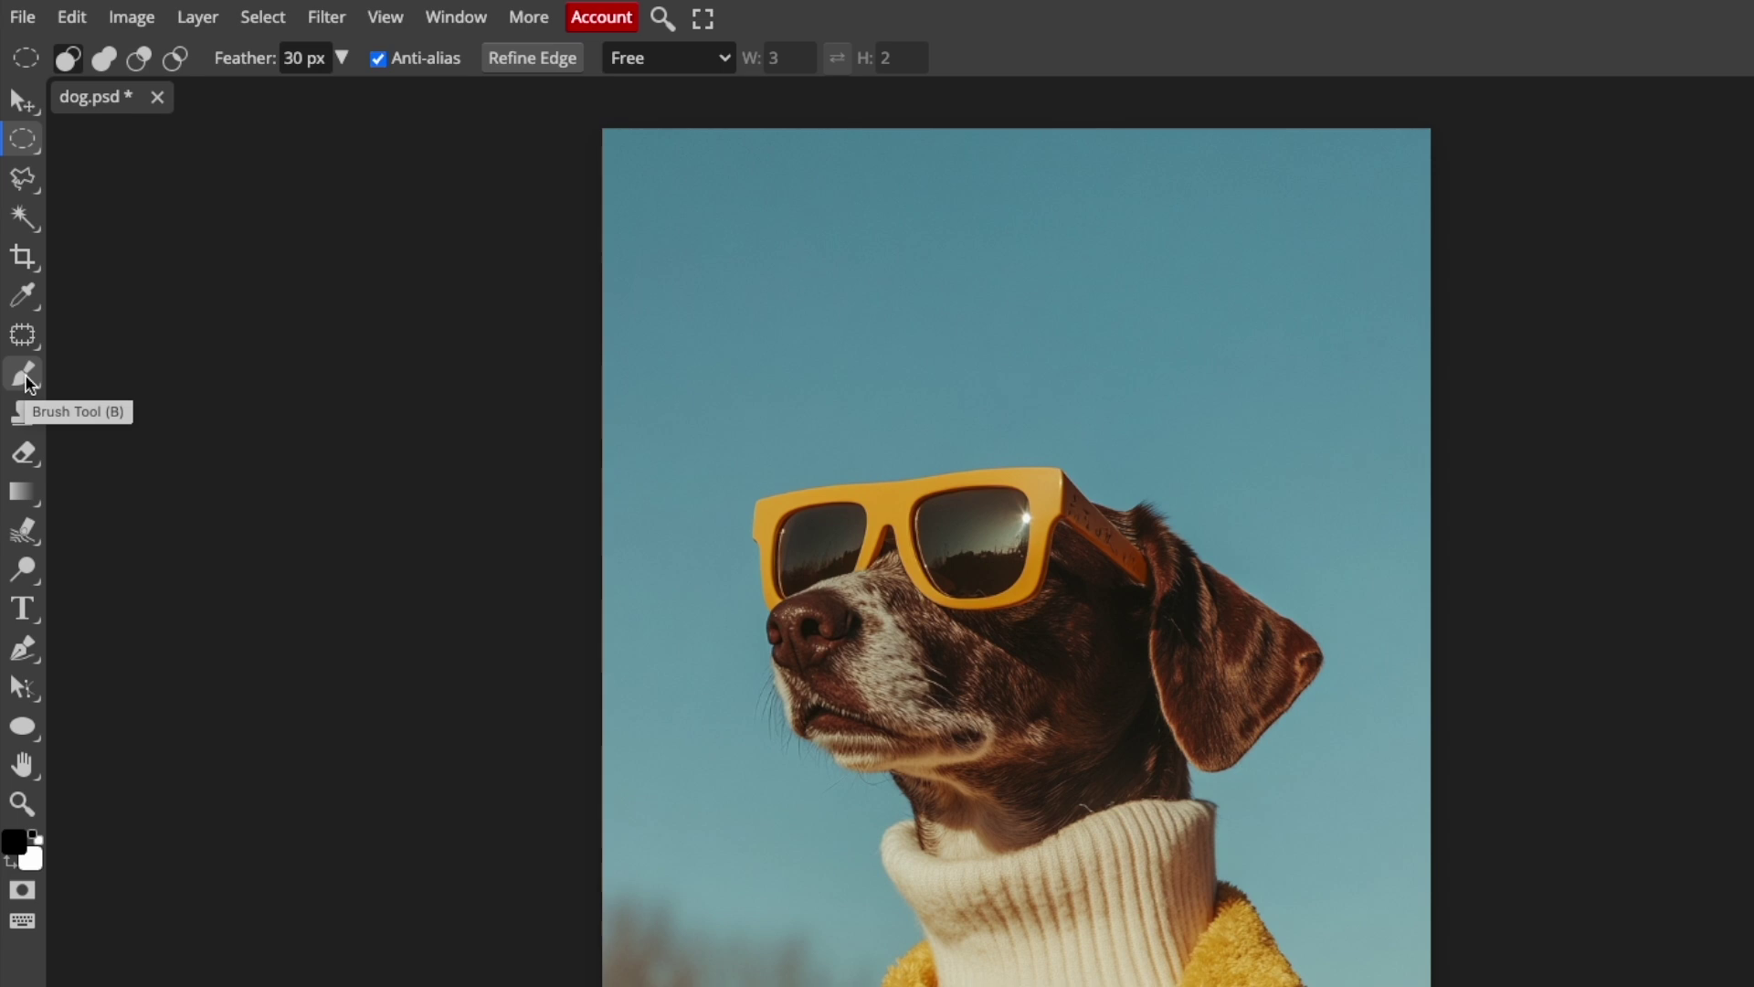
Set the Brush Tool to 273 px size, 0% hardness, and black paint colour
left_click(29, 380)
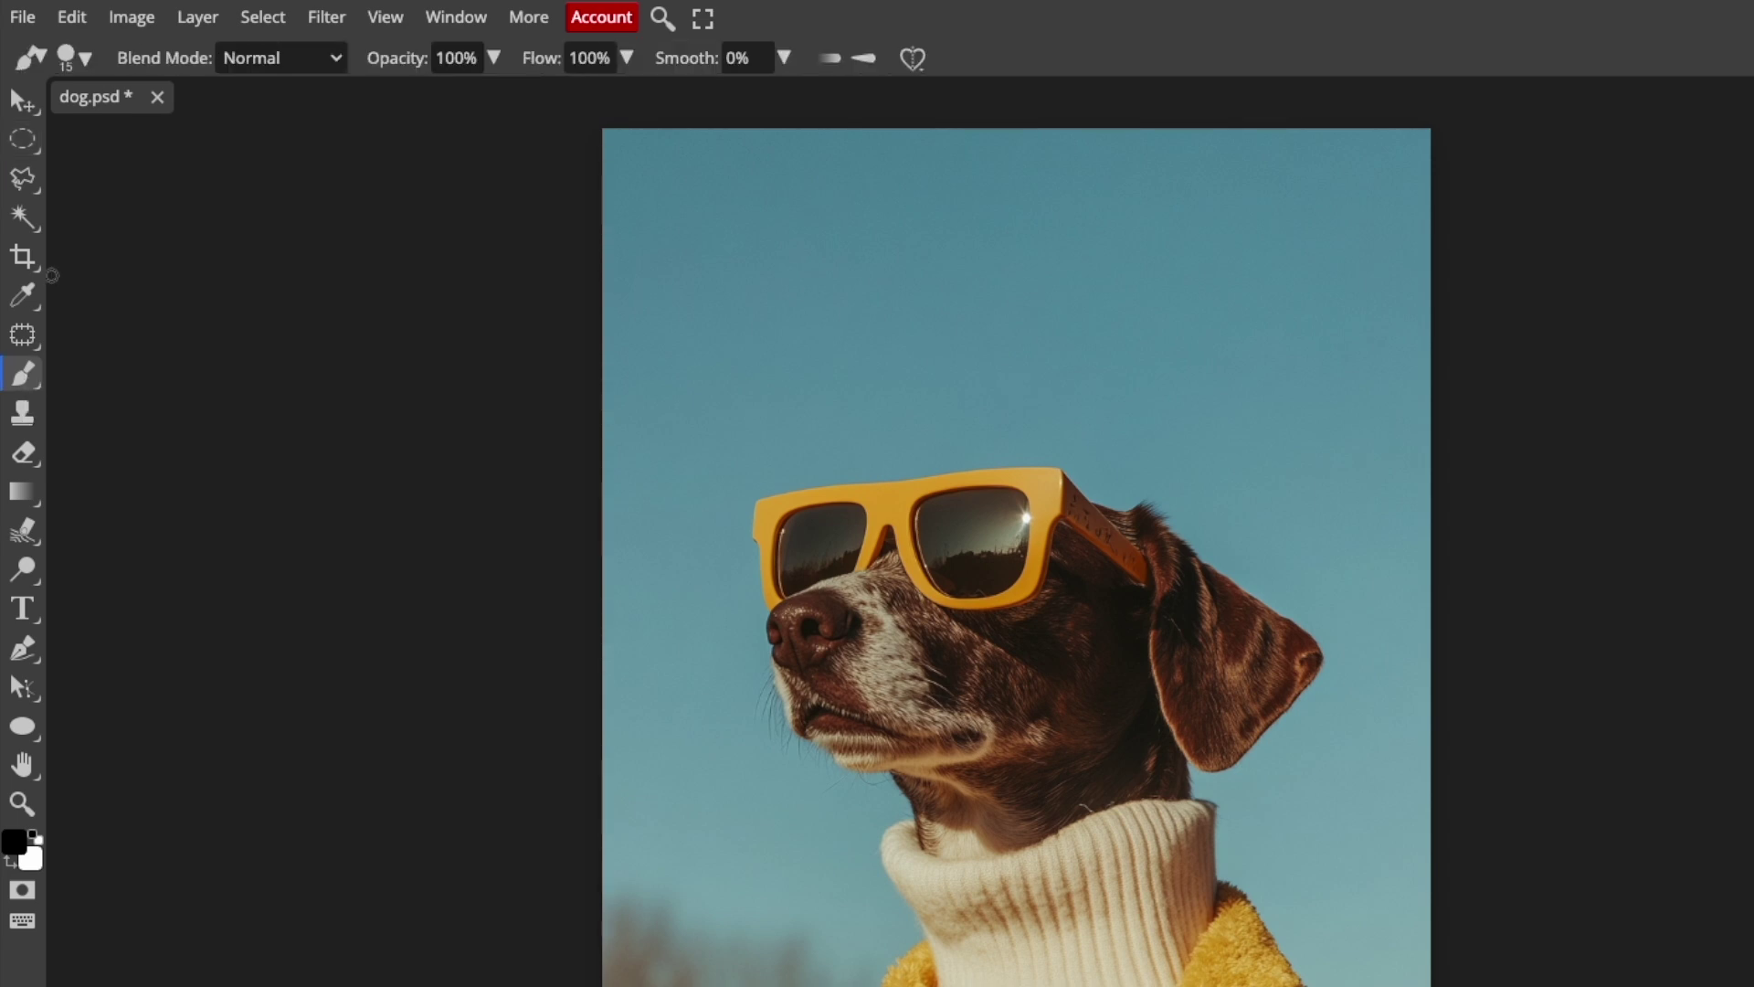
left_click(76, 57)
left_click(87, 254)
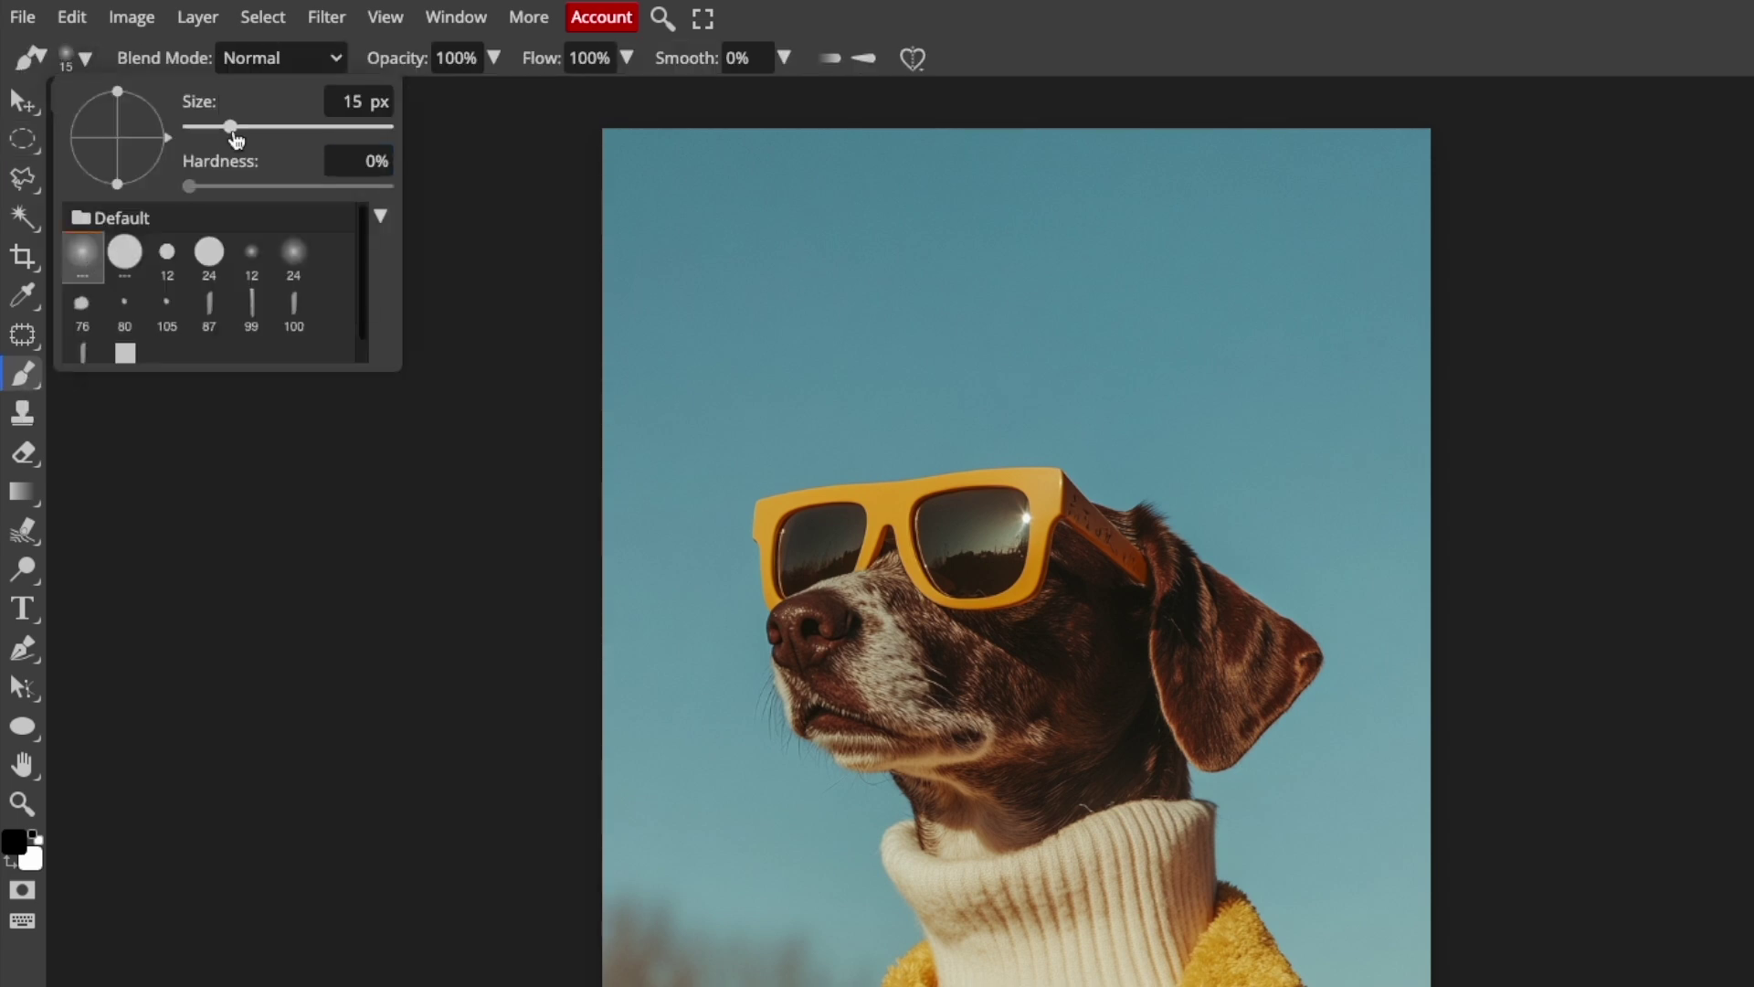
left_click_drag(230, 127, 314, 130)
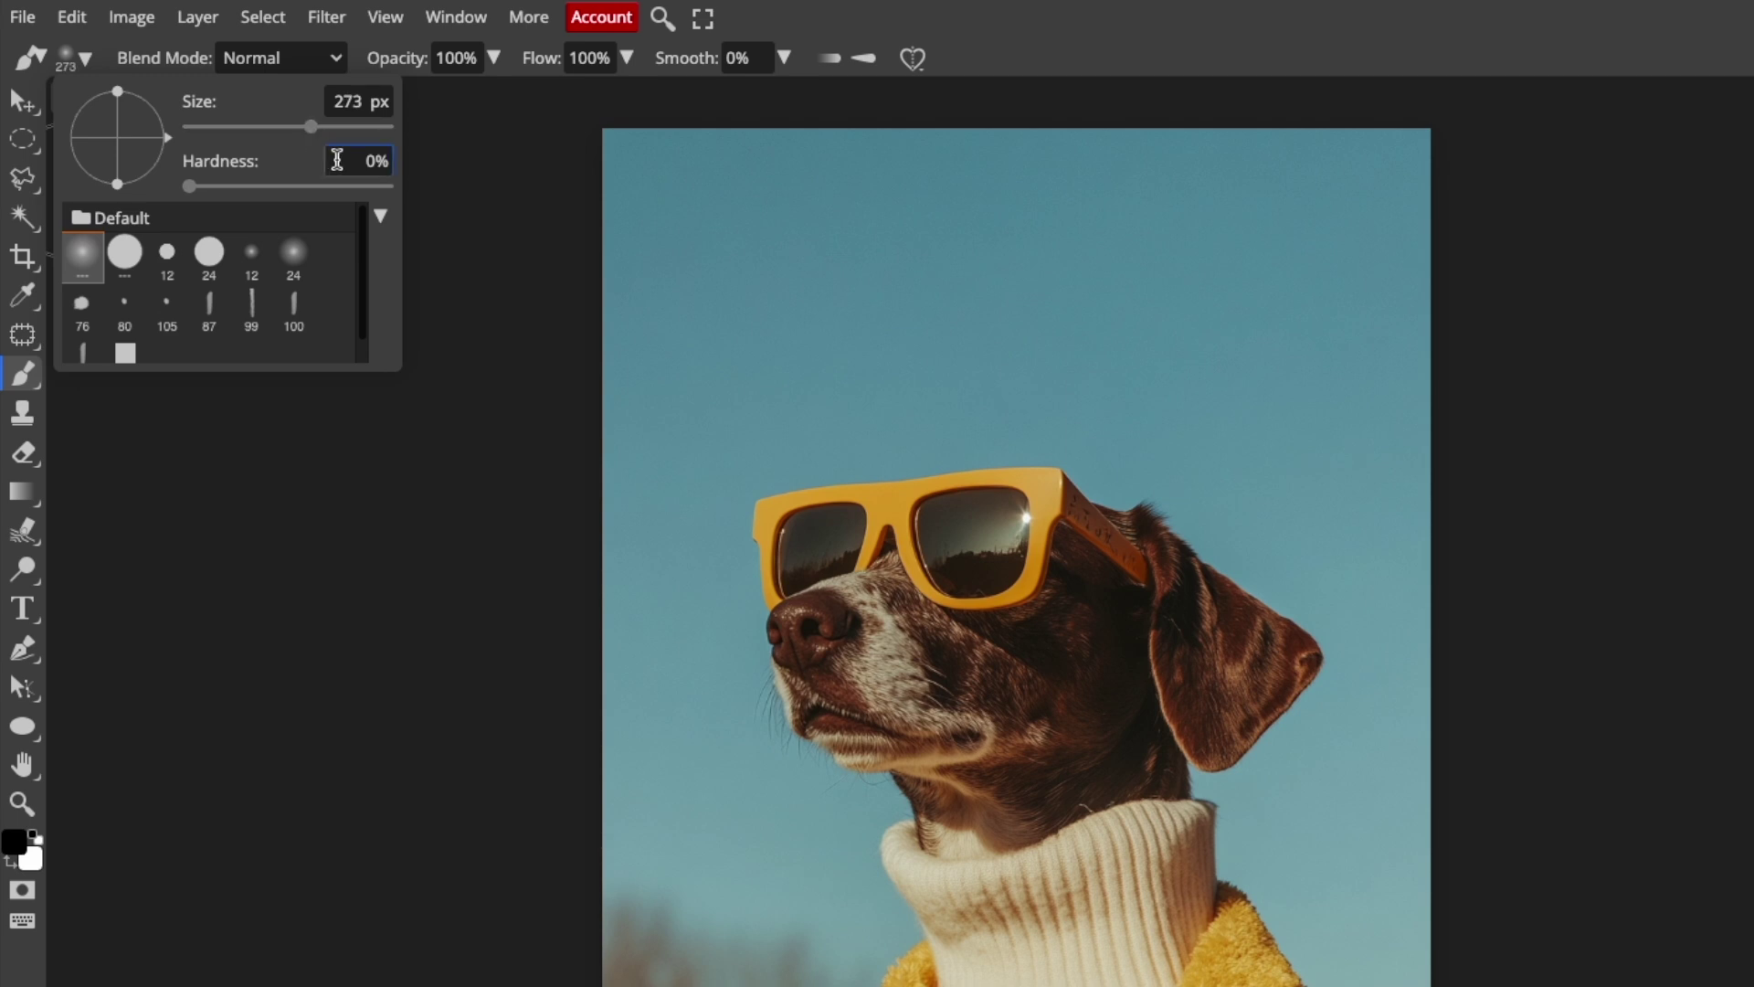
left_click(363, 162)
key("Return")
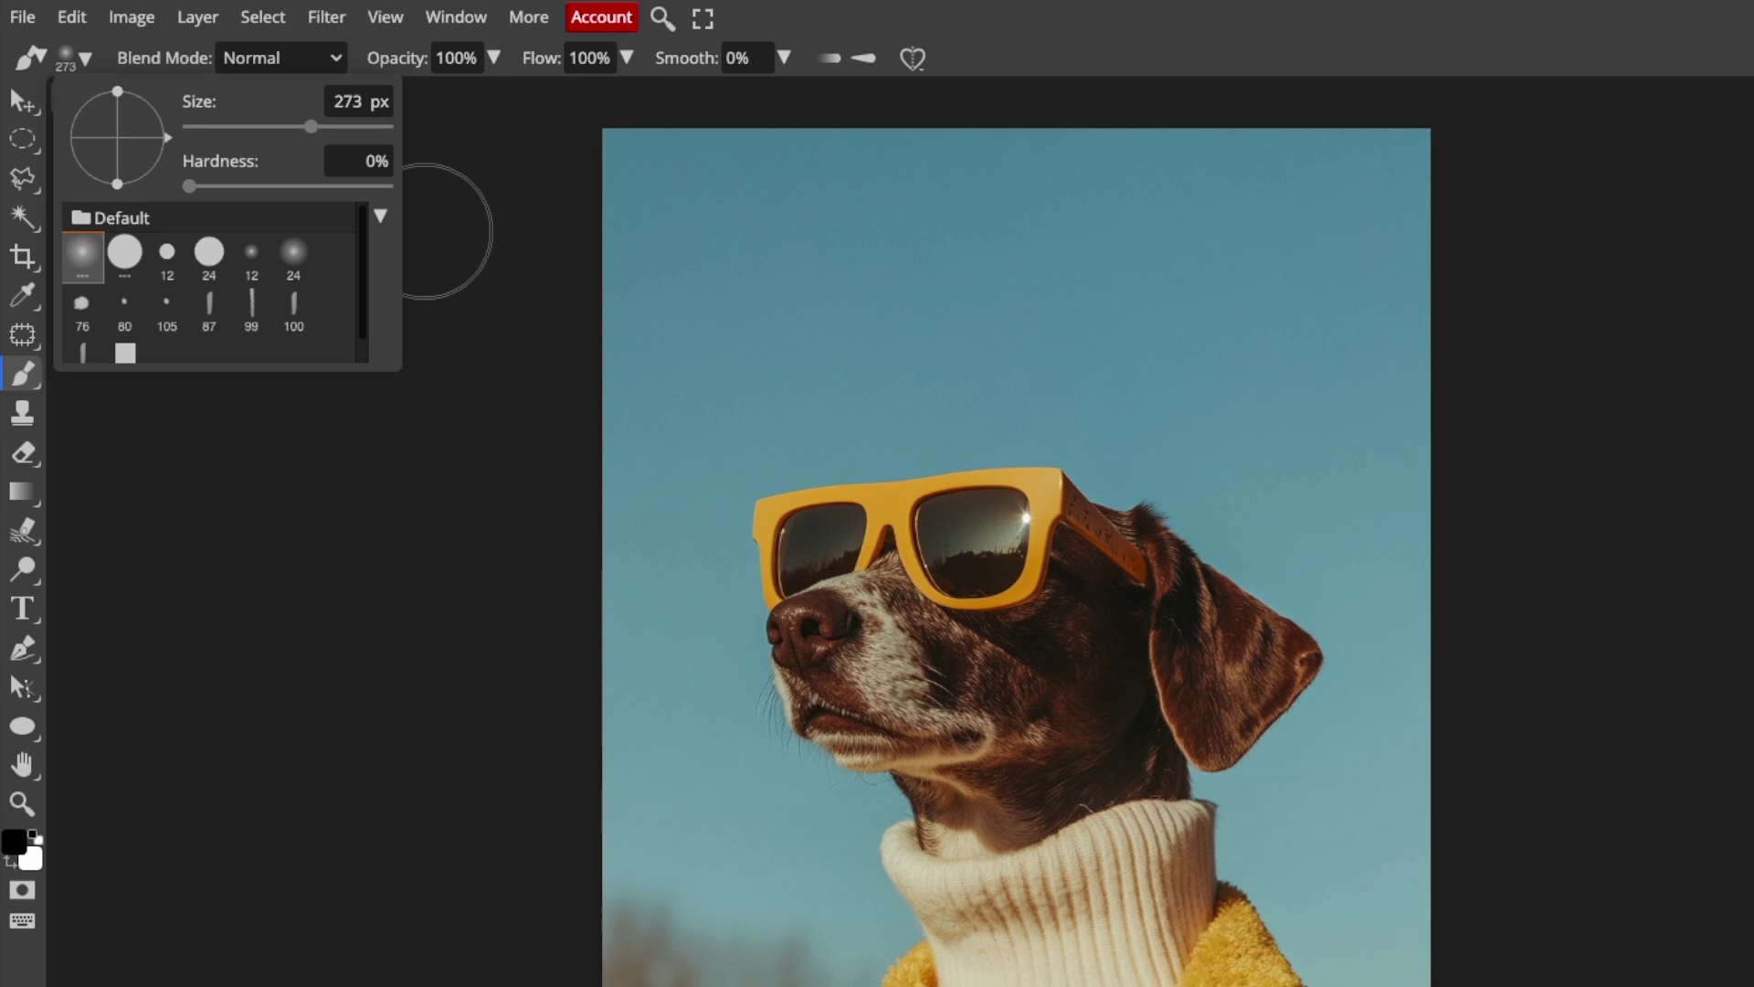
left_click(18, 843)
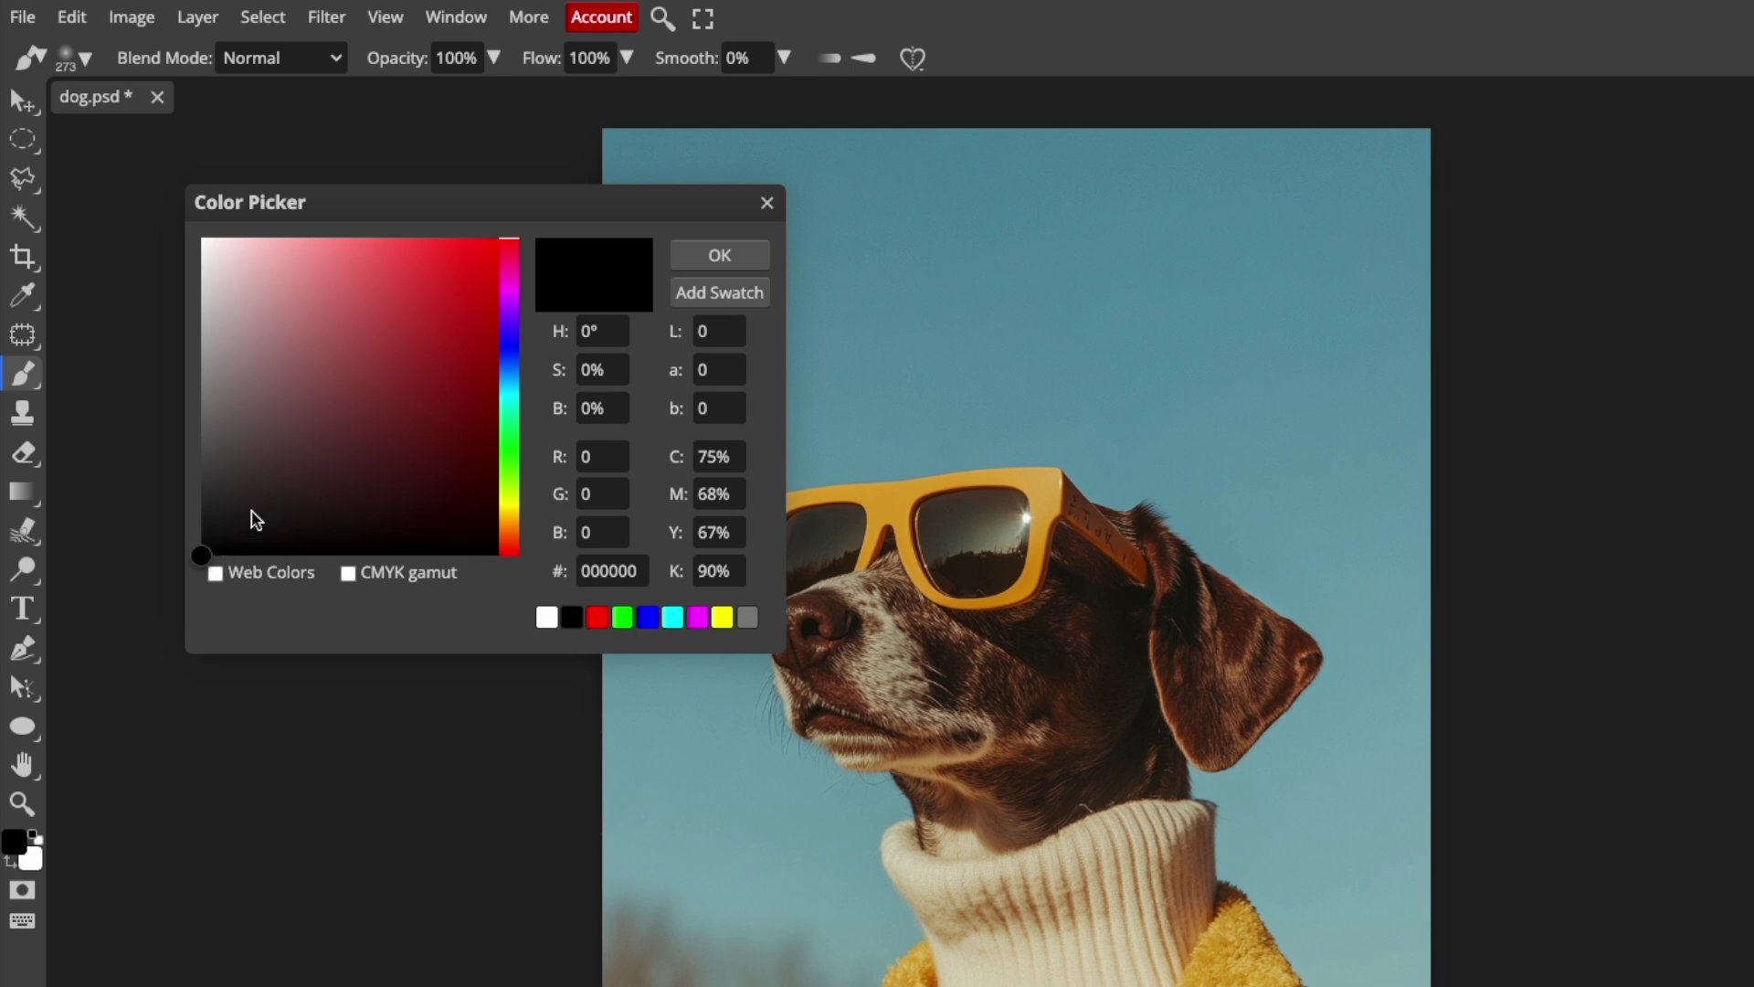
left_click(720, 255)
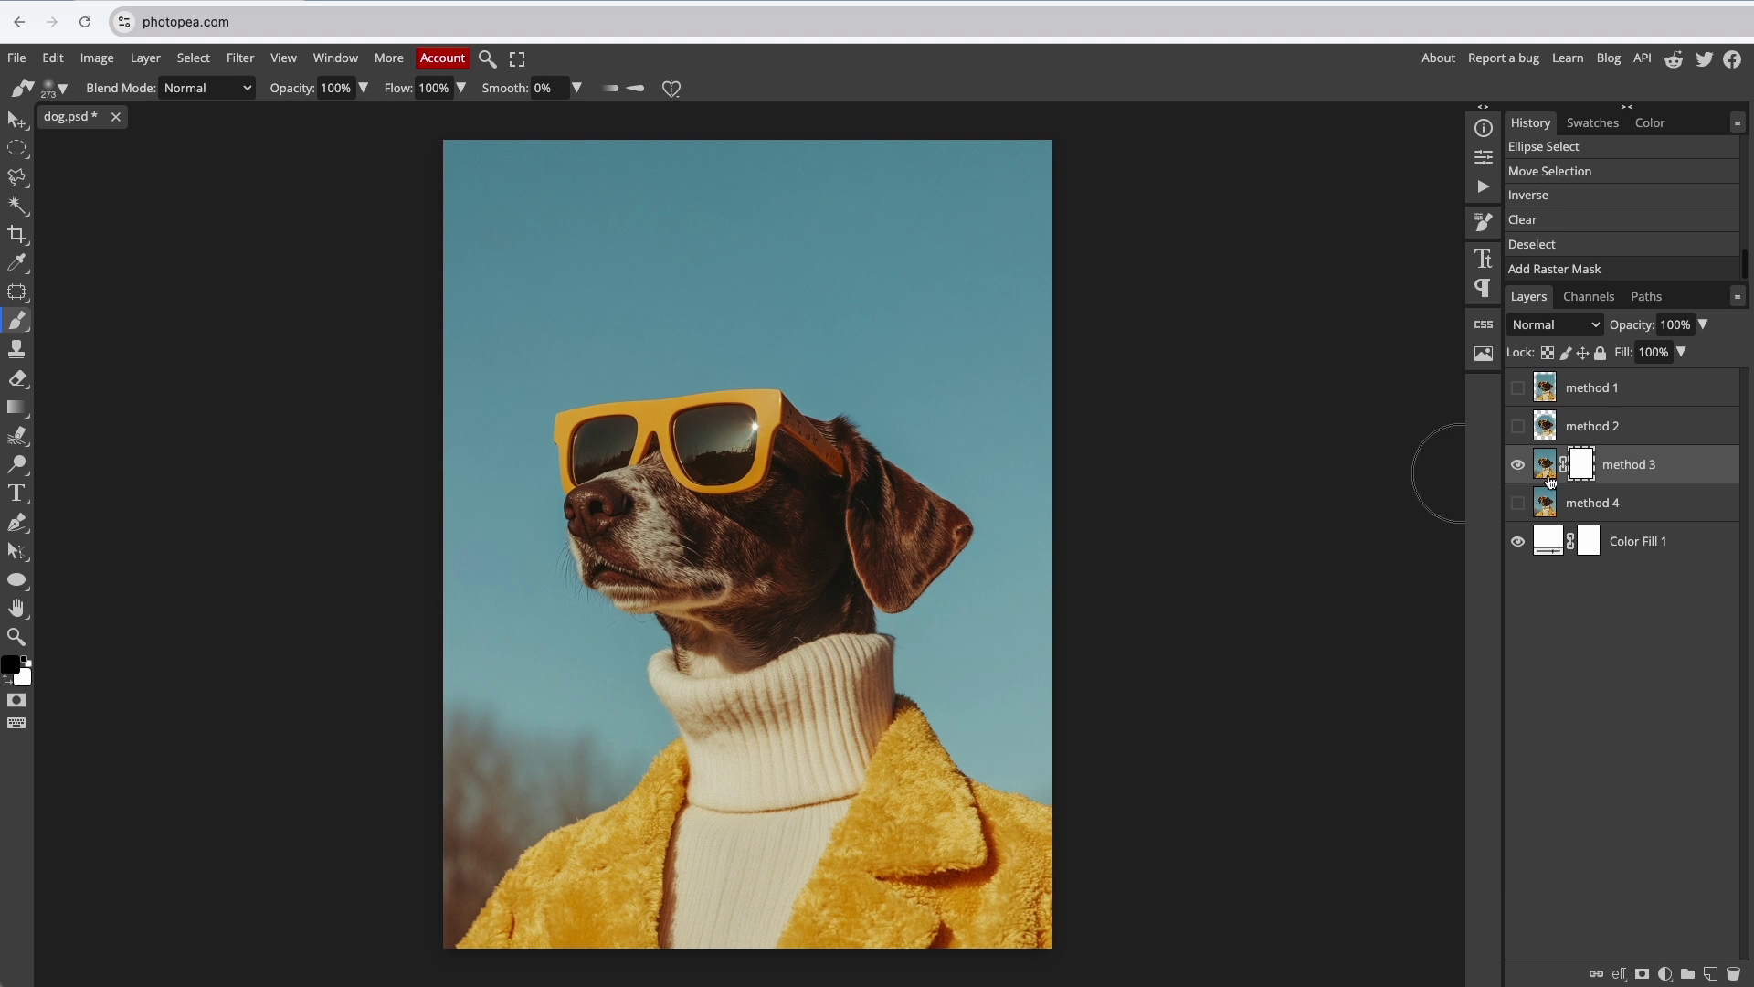
Paint black on the mask over the top-right sky and lower-left area
left_click(1041, 184)
left_click_drag(1040, 185, 1064, 321)
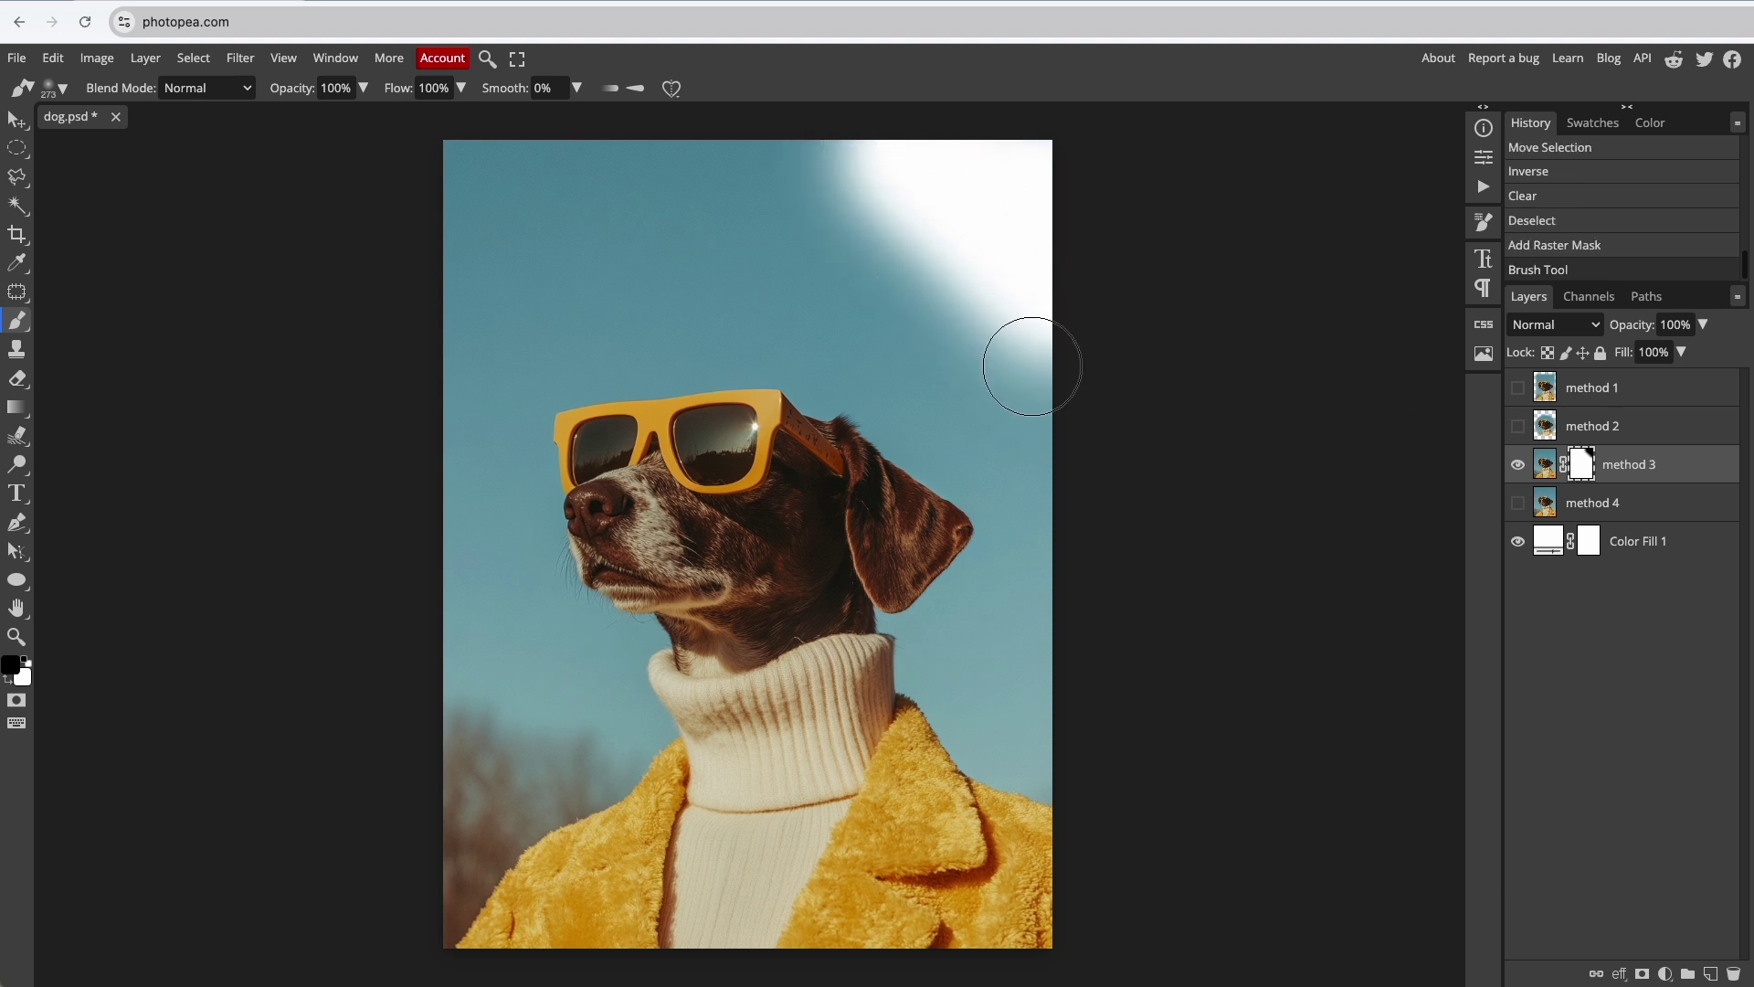
left_click_drag(1029, 370, 726, 152)
left_click_drag(449, 672, 852, 851)
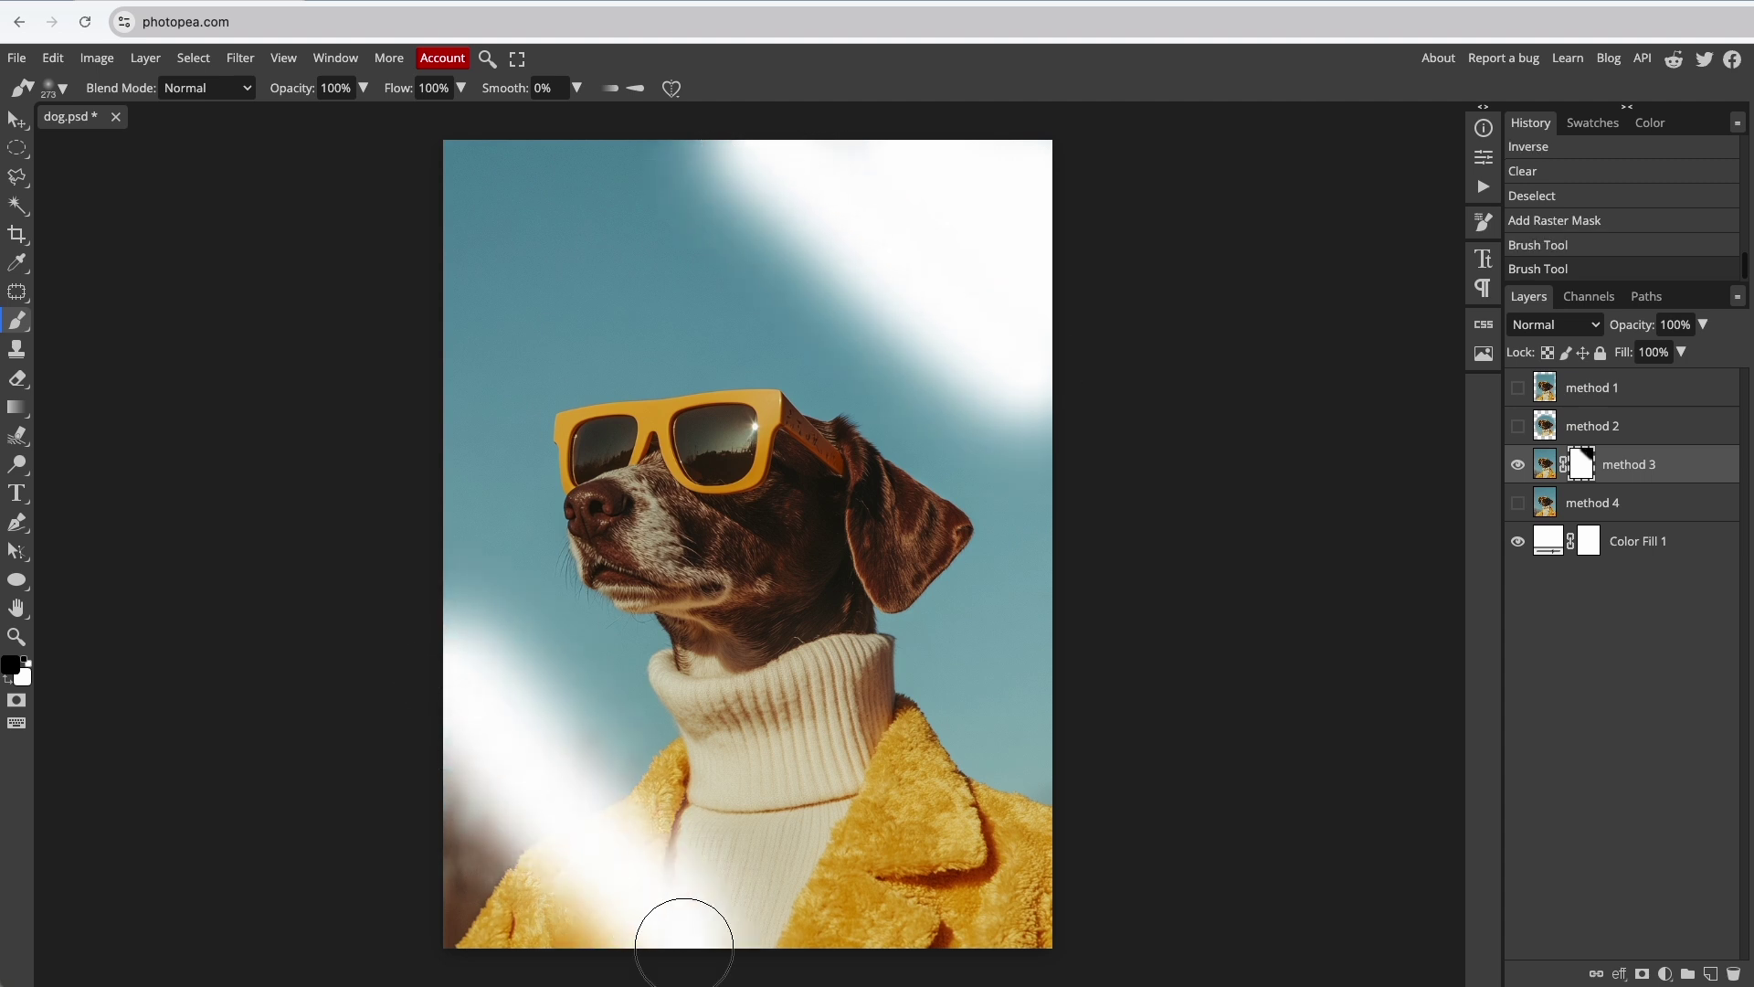
left_click(852, 852)
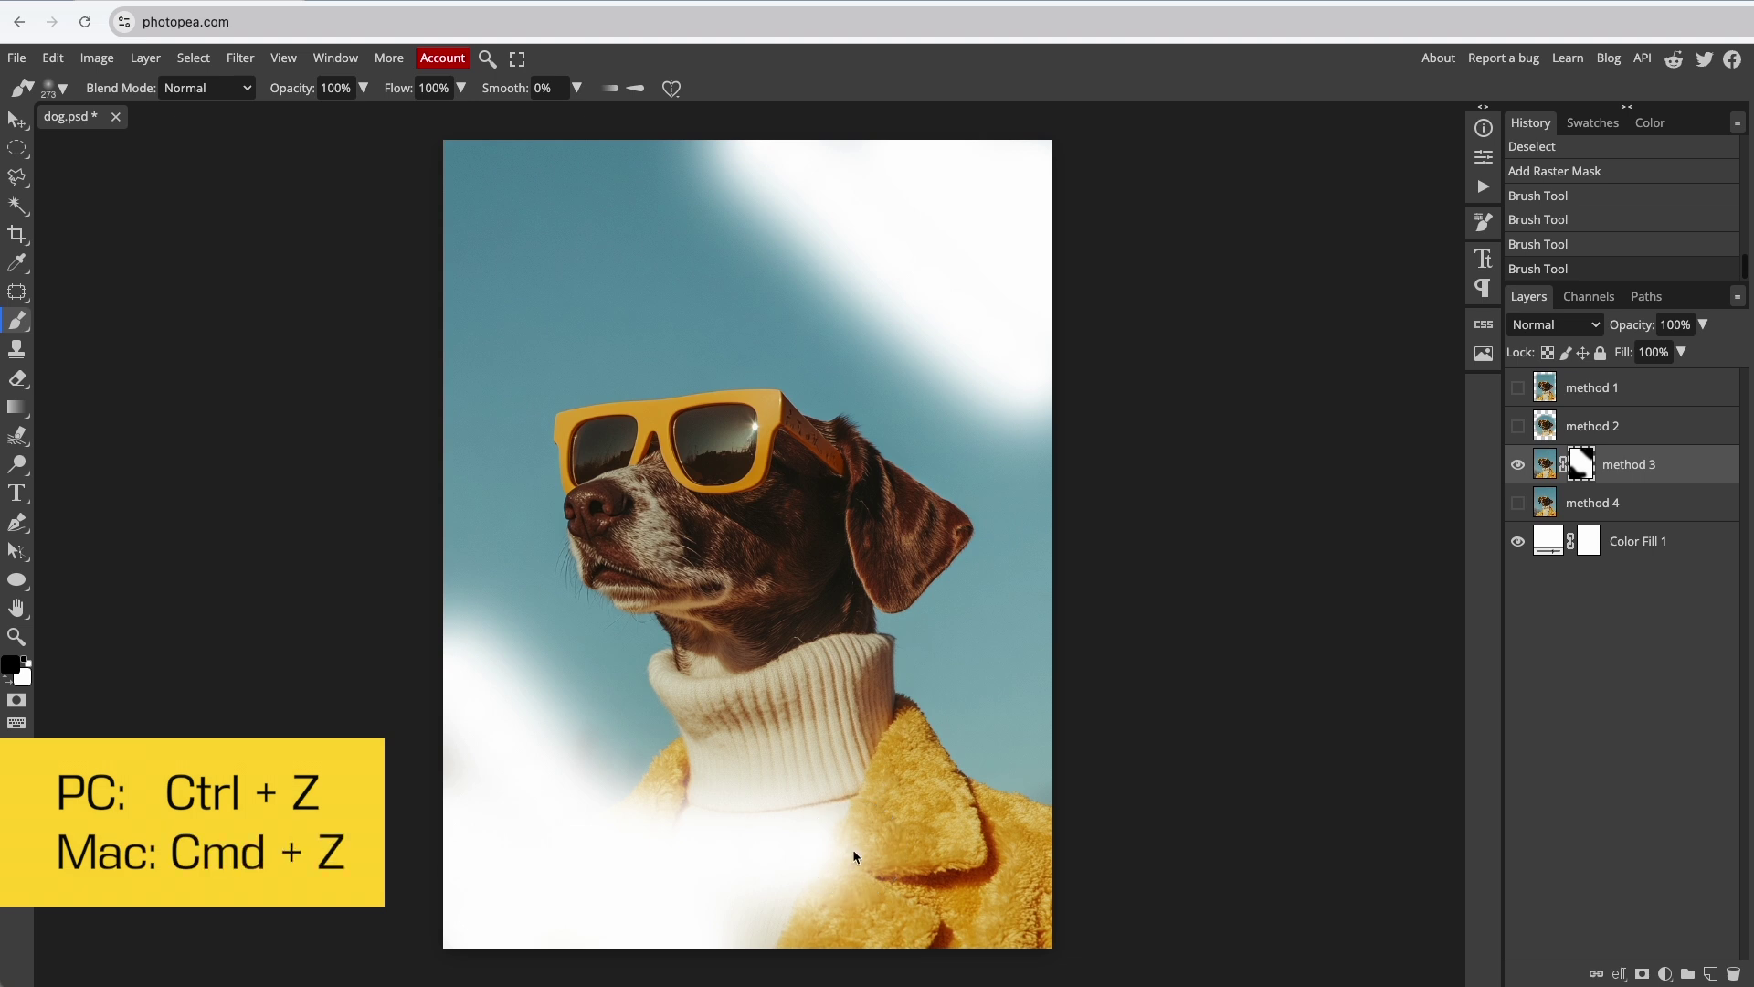
key("ctrl+z")
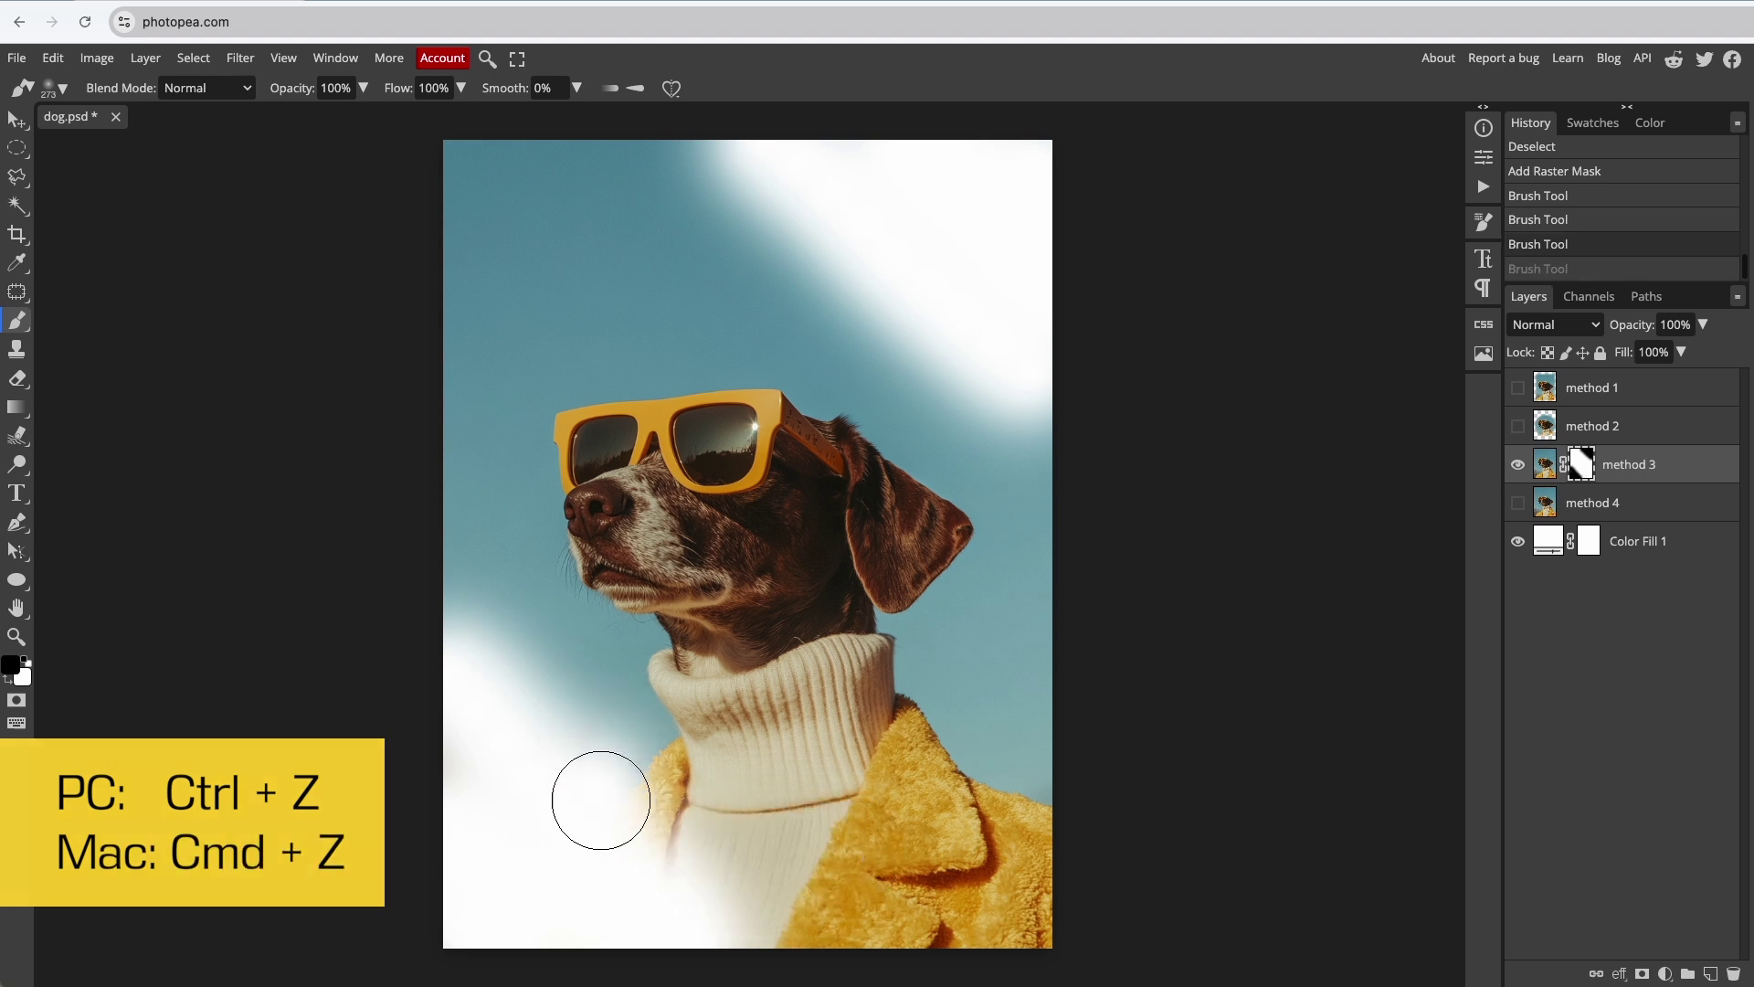
left_click_drag(644, 822, 823, 933)
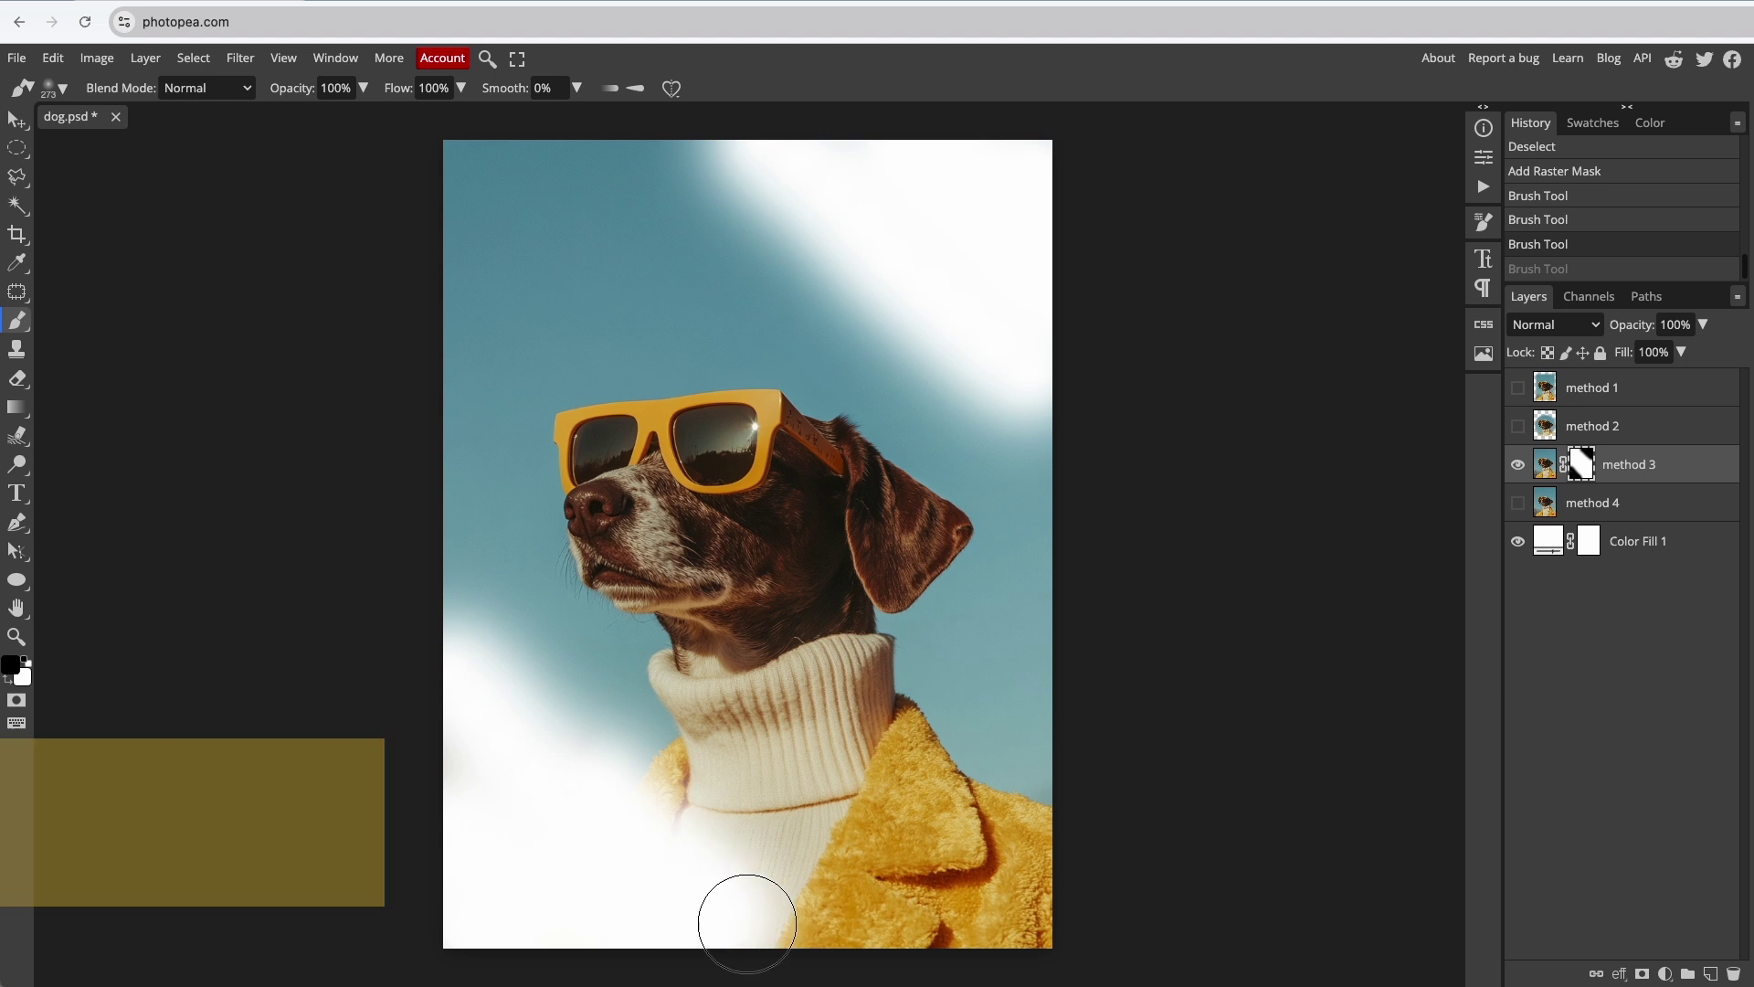
Paint with white to restore the turtleneck, coat and some teal sky
left_click(10, 681)
left_click_drag(679, 723, 644, 733)
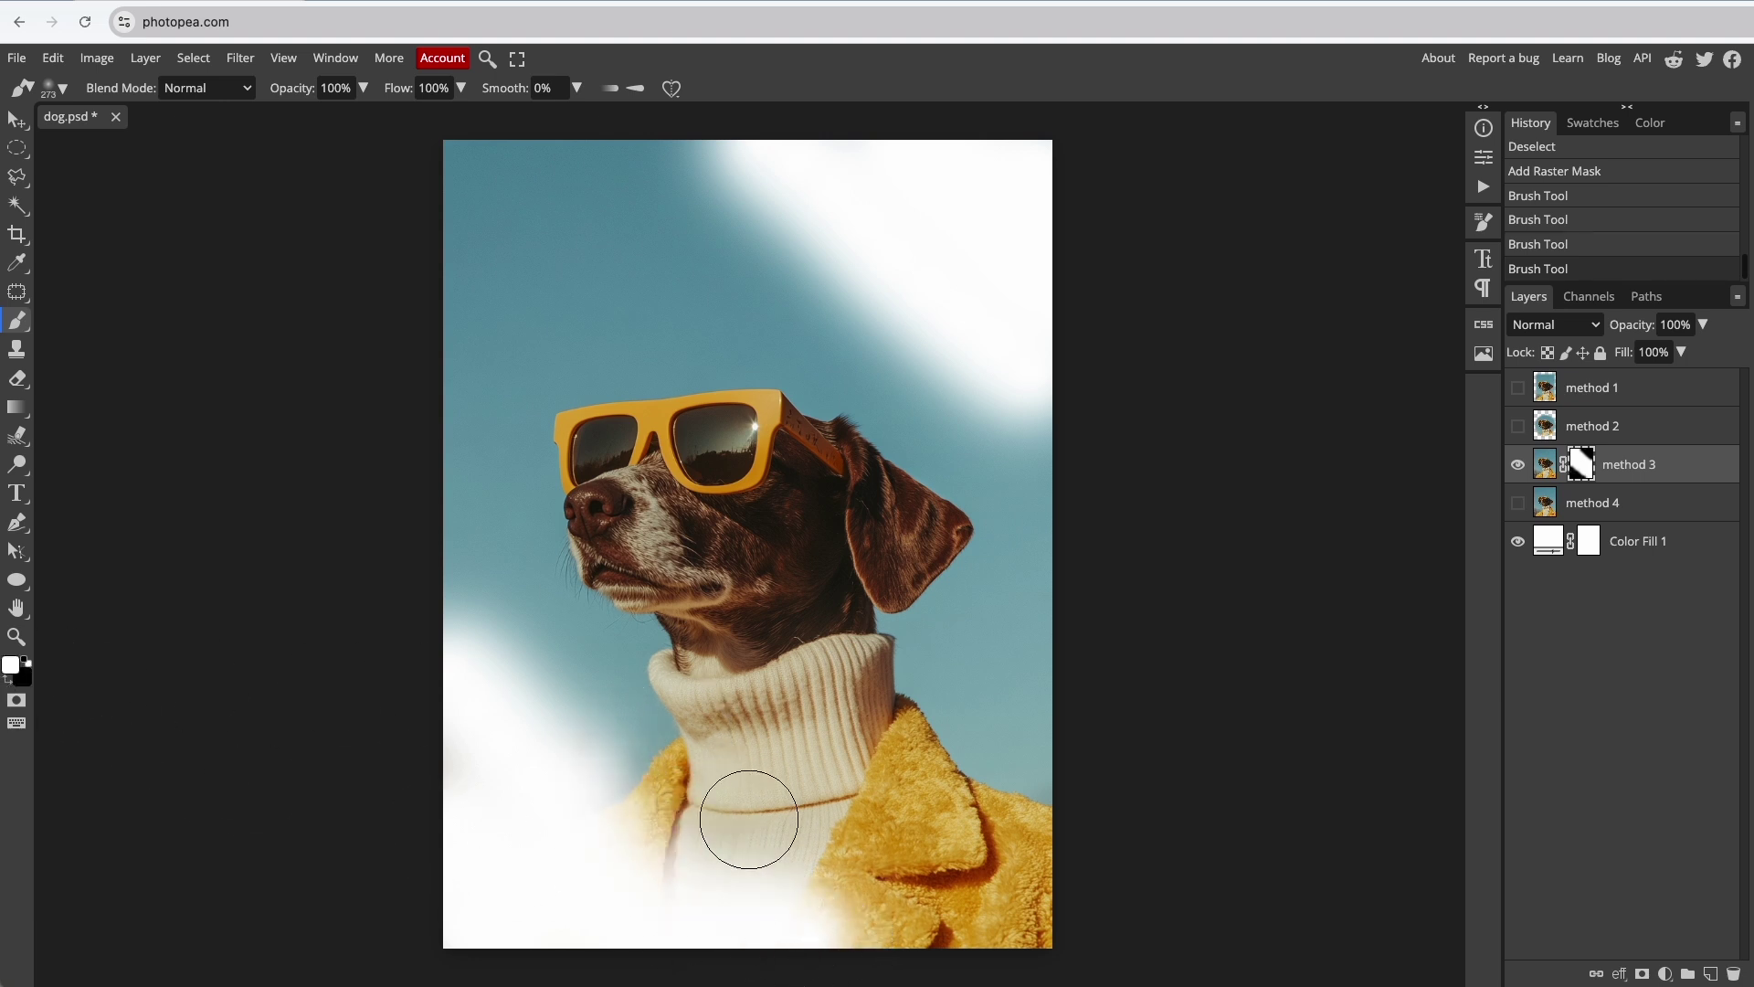
left_click_drag(761, 336, 959, 545)
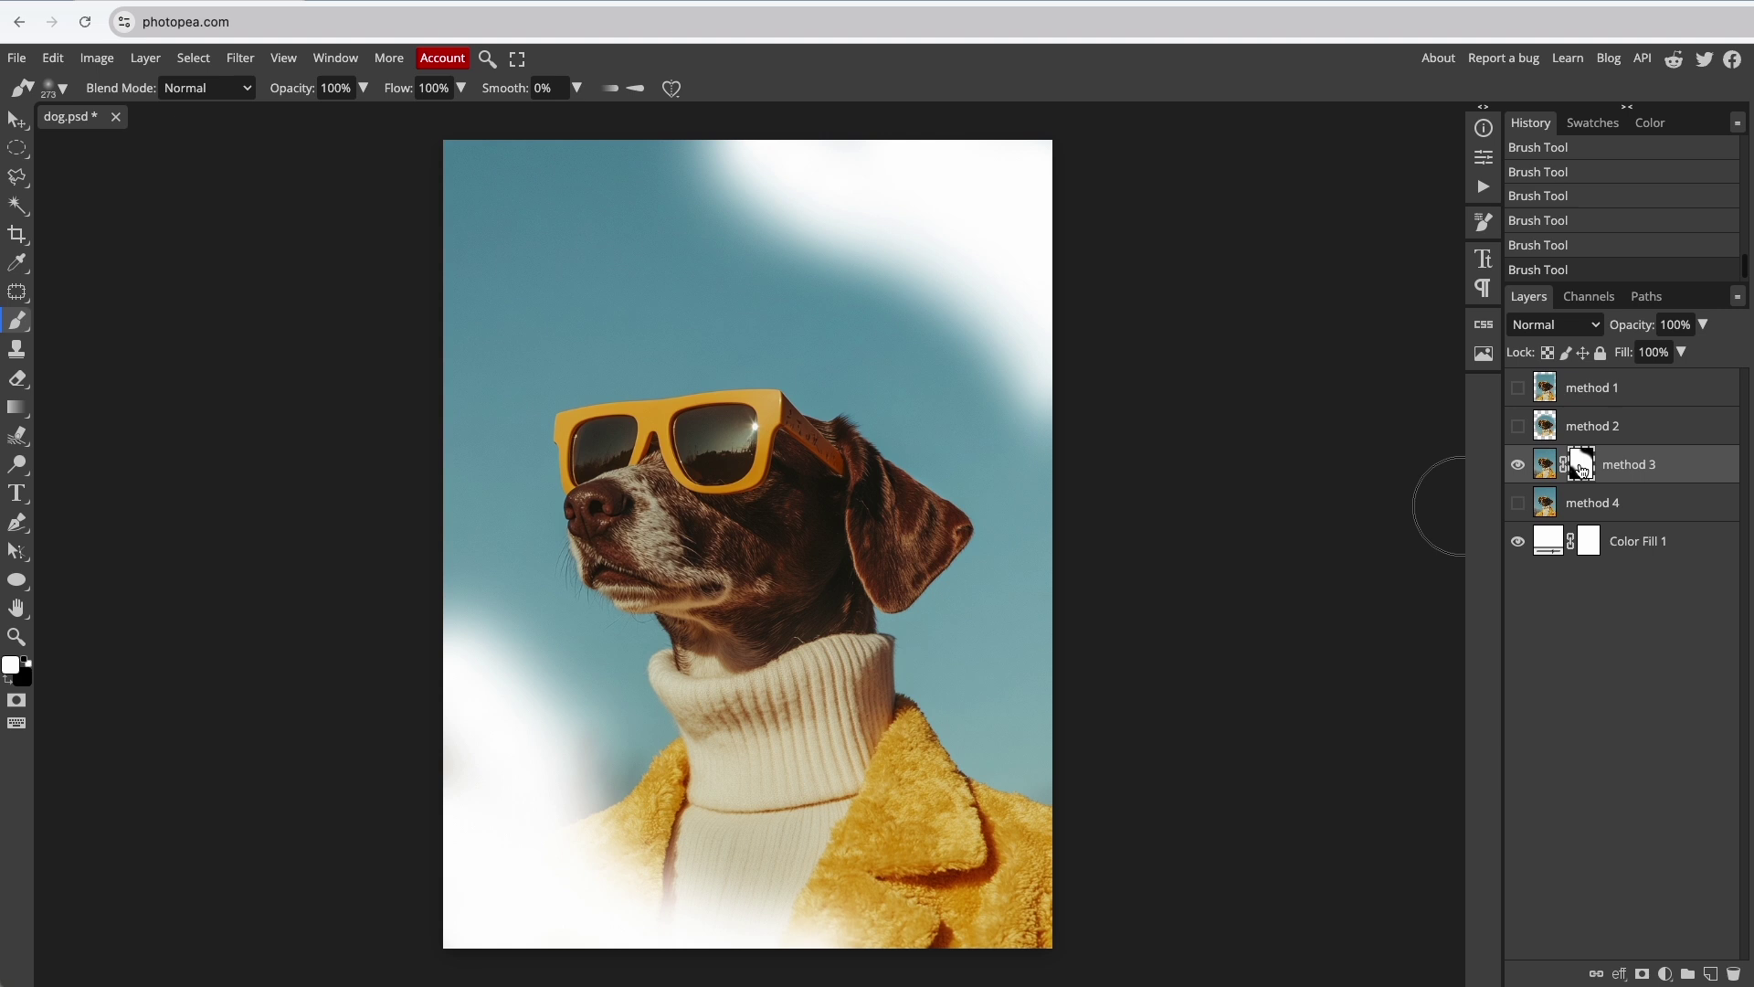
Toggle method 3's mask to compare, brush the left edge to white, and show method 4
left_click(1580, 464, "shift")
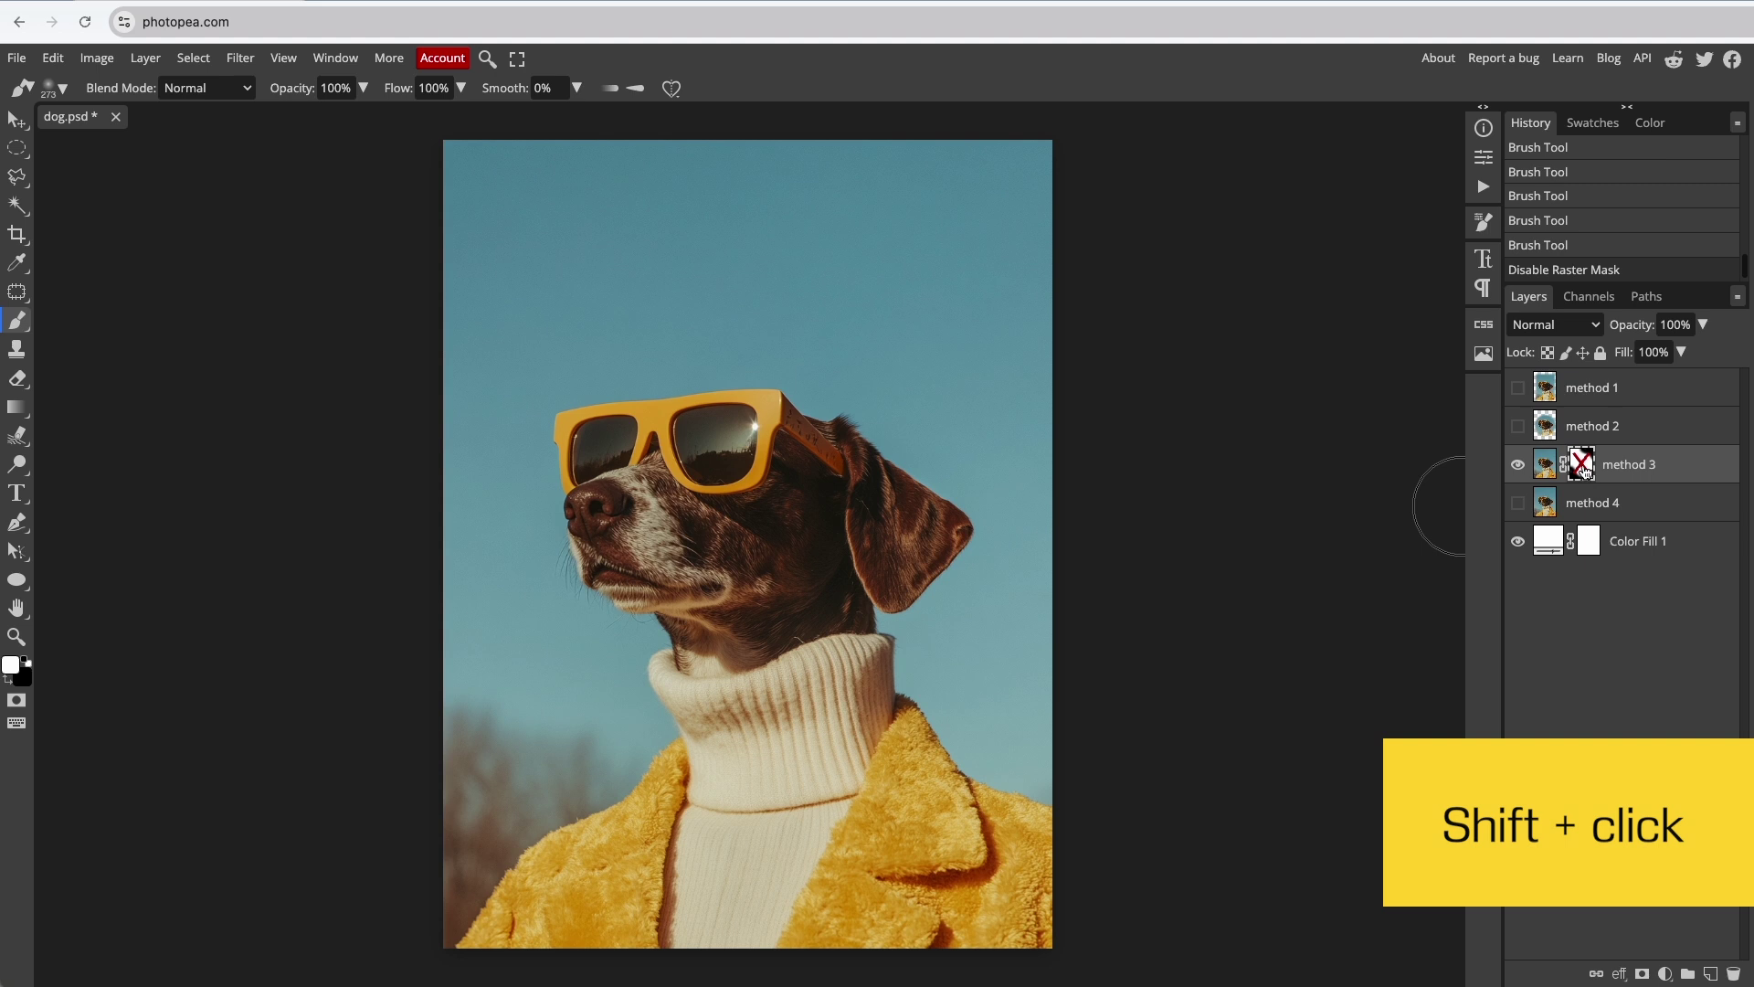
left_click(1583, 467, "shift")
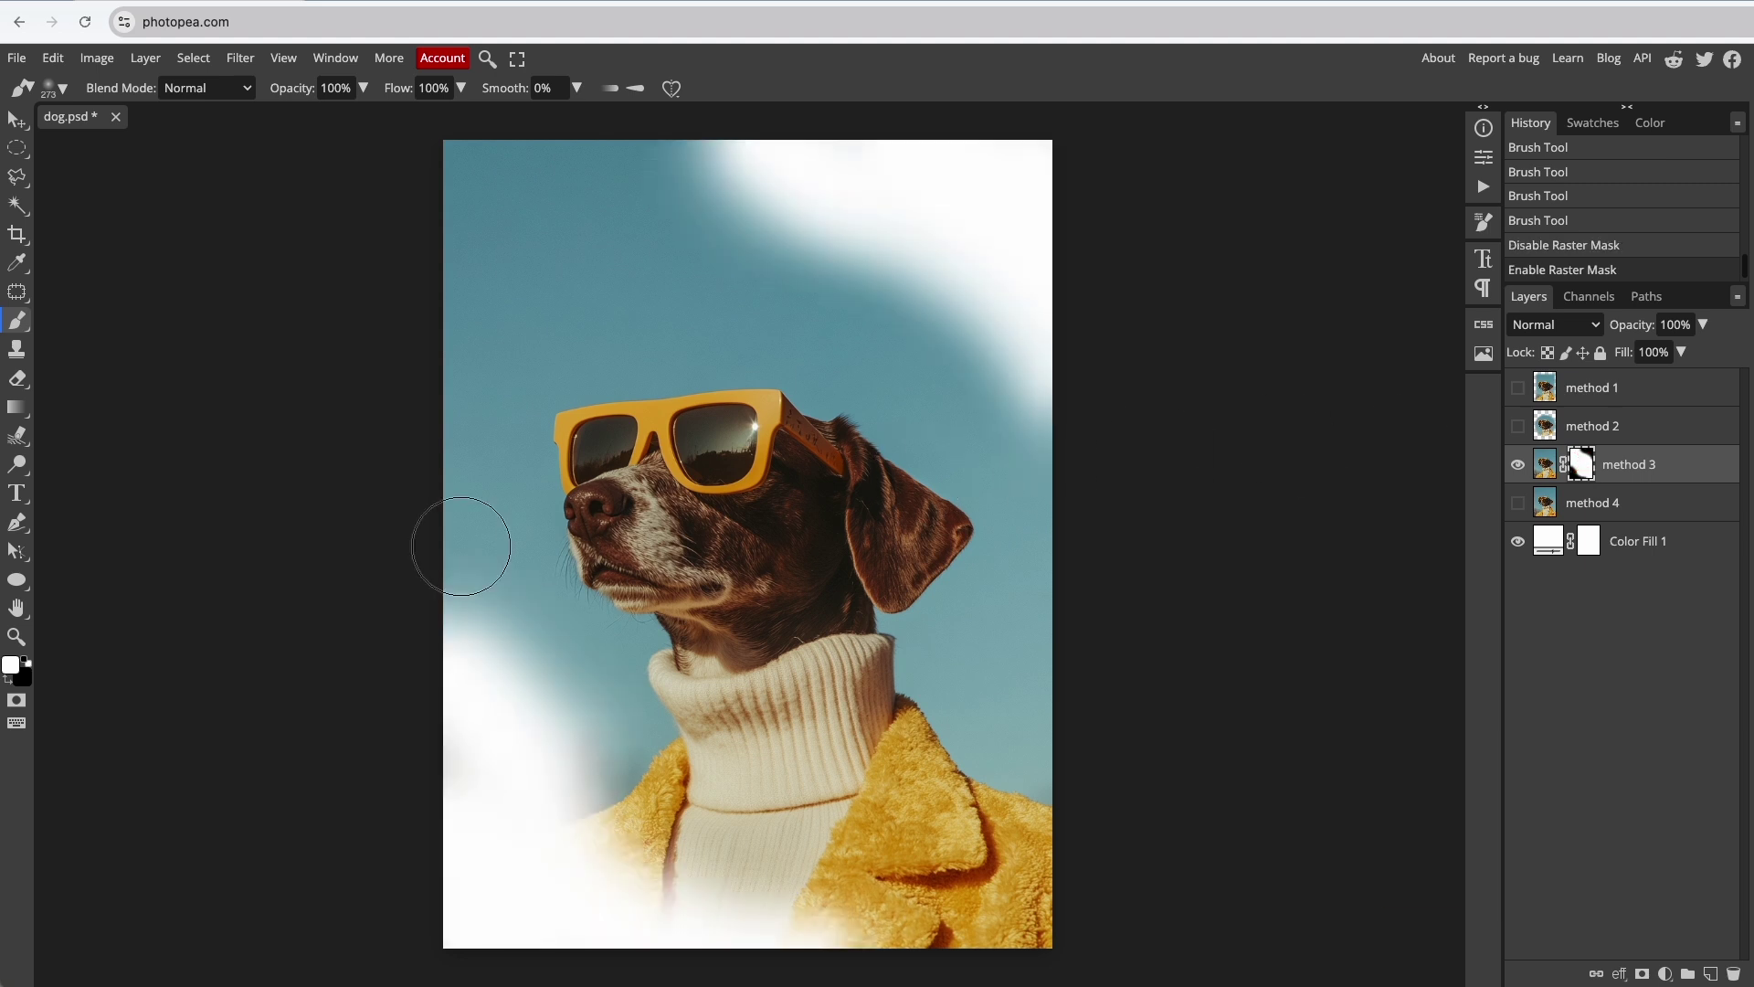
key("x")
mouse_move(442, 170)
left_mouse_down()
mouse_move(658, 192)
mouse_move(442, 178)
mouse_move(431, 617)
mouse_move(822, 932)
mouse_move(1020, 905)
mouse_move(1061, 453)
mouse_move(940, 199)
mouse_move(767, 171)
mouse_move(501, 205)
mouse_move(428, 307)
left_mouse_up()
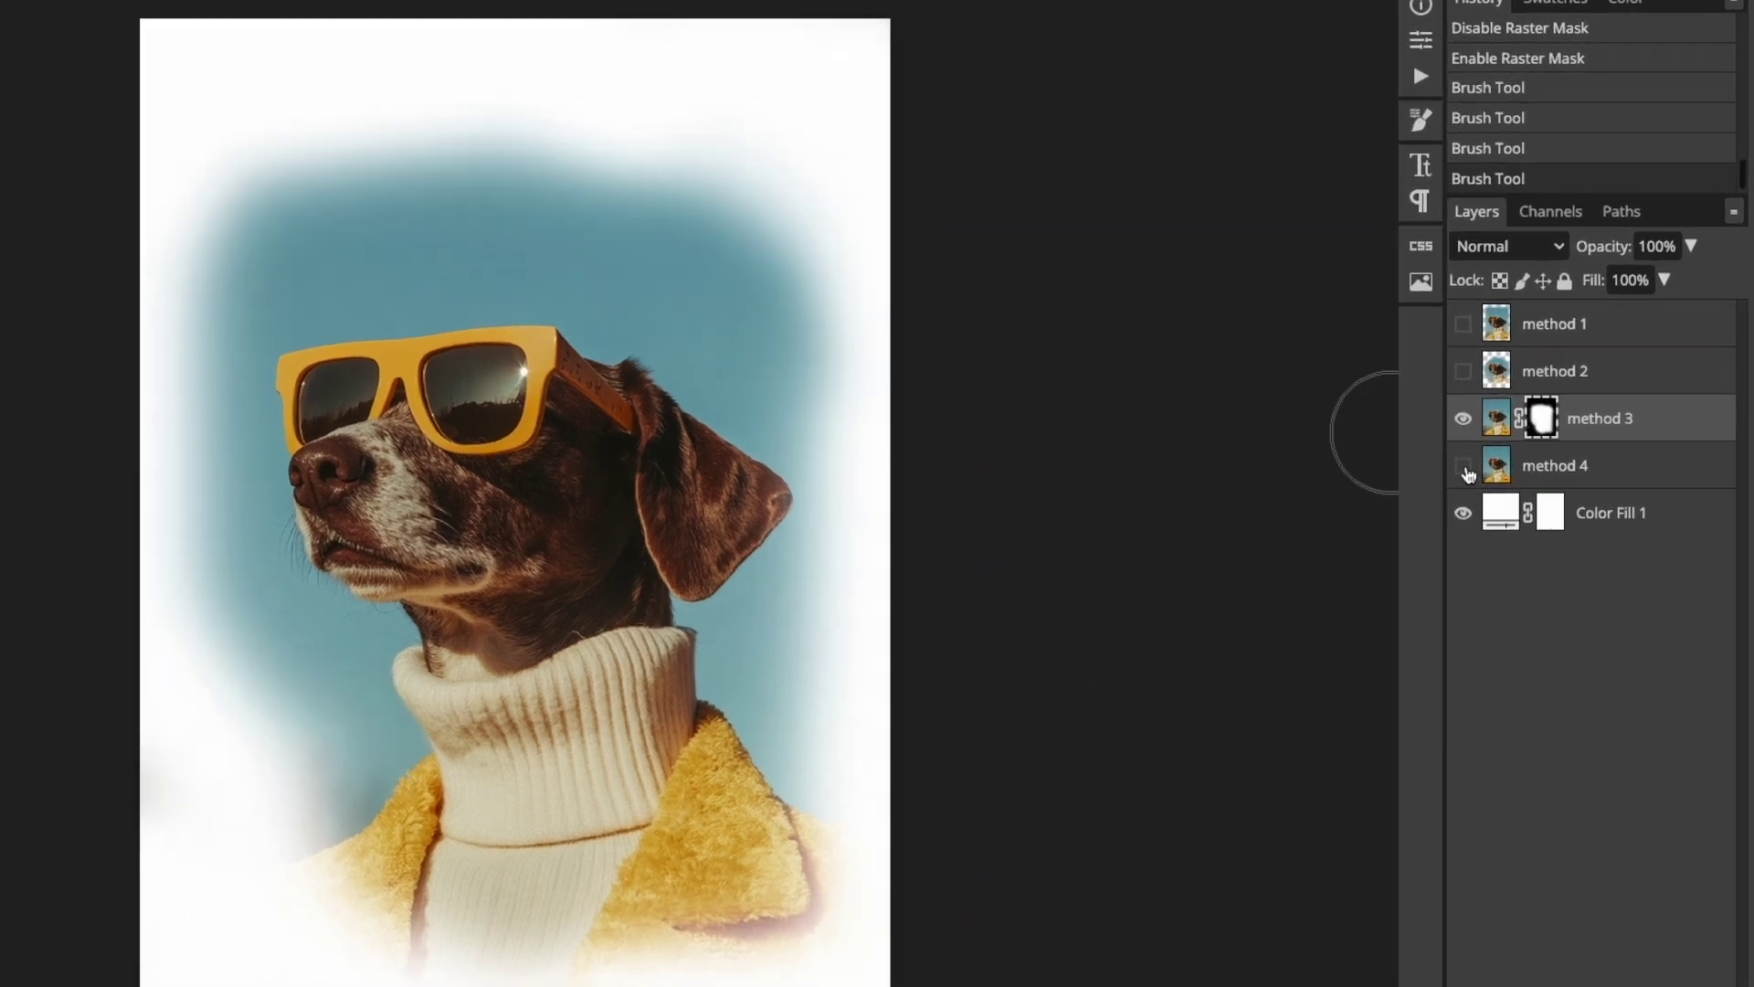
left_click(1462, 467)
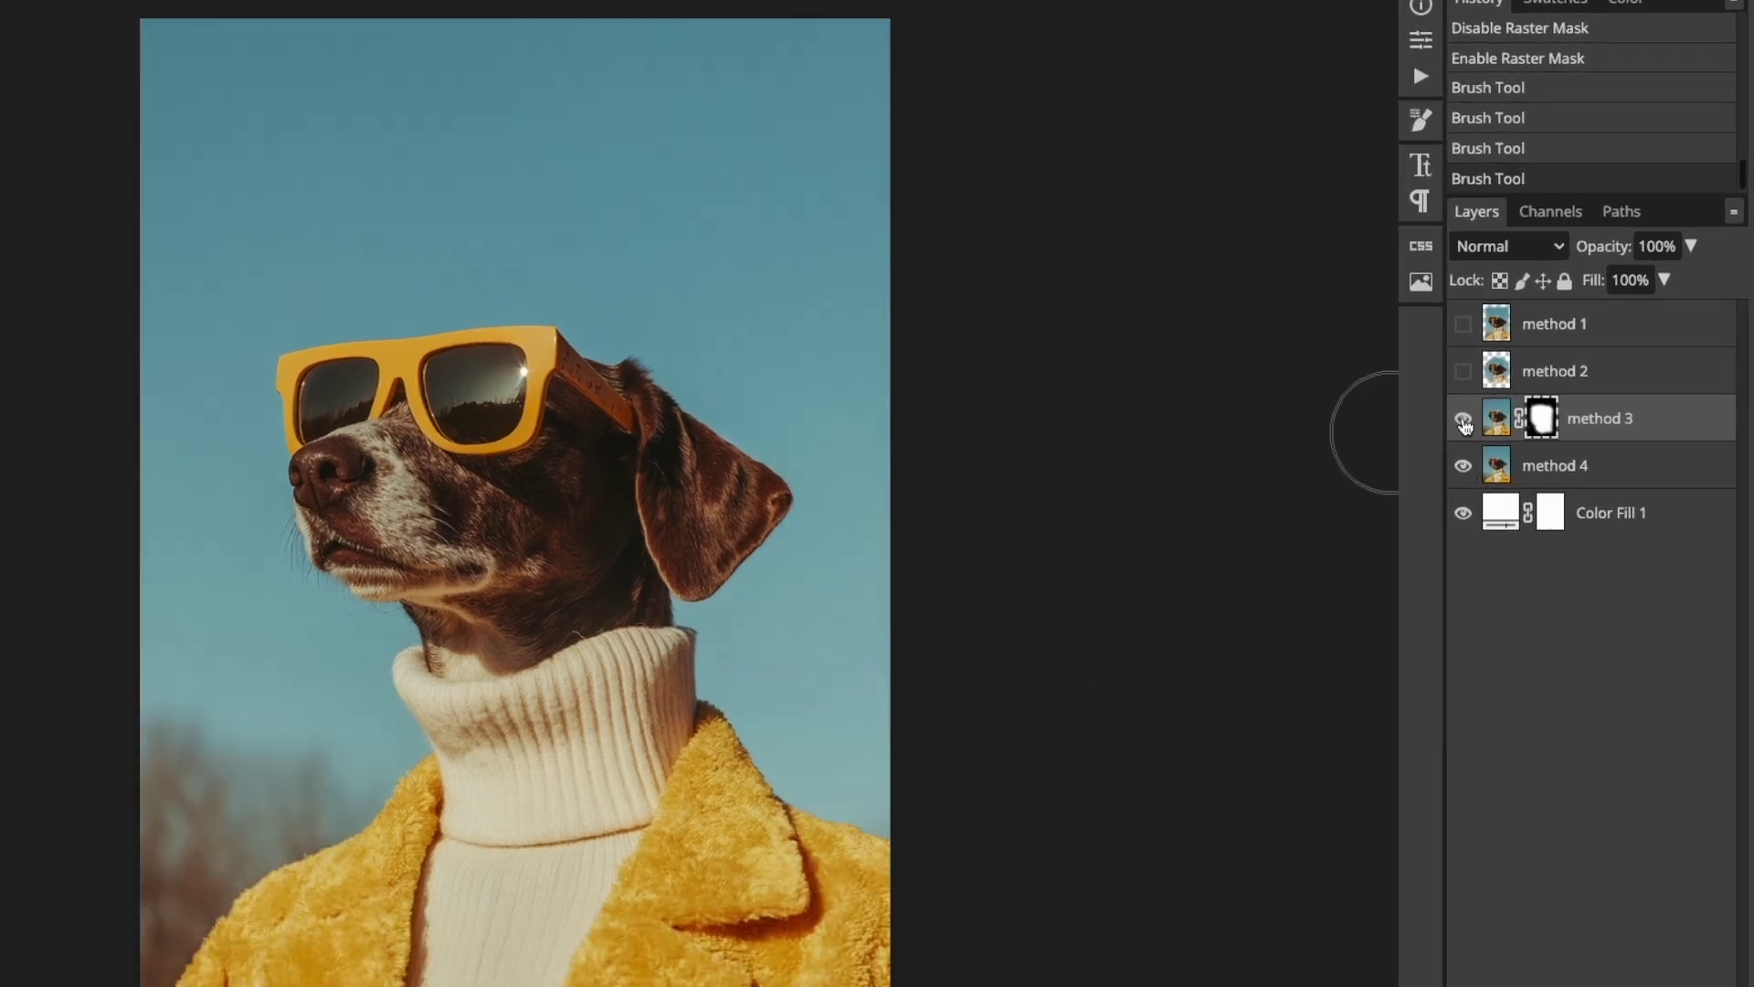
Hide method 3, make method 4 active with the Move tool, and select its pixels
left_click(1463, 423)
left_click(1614, 466)
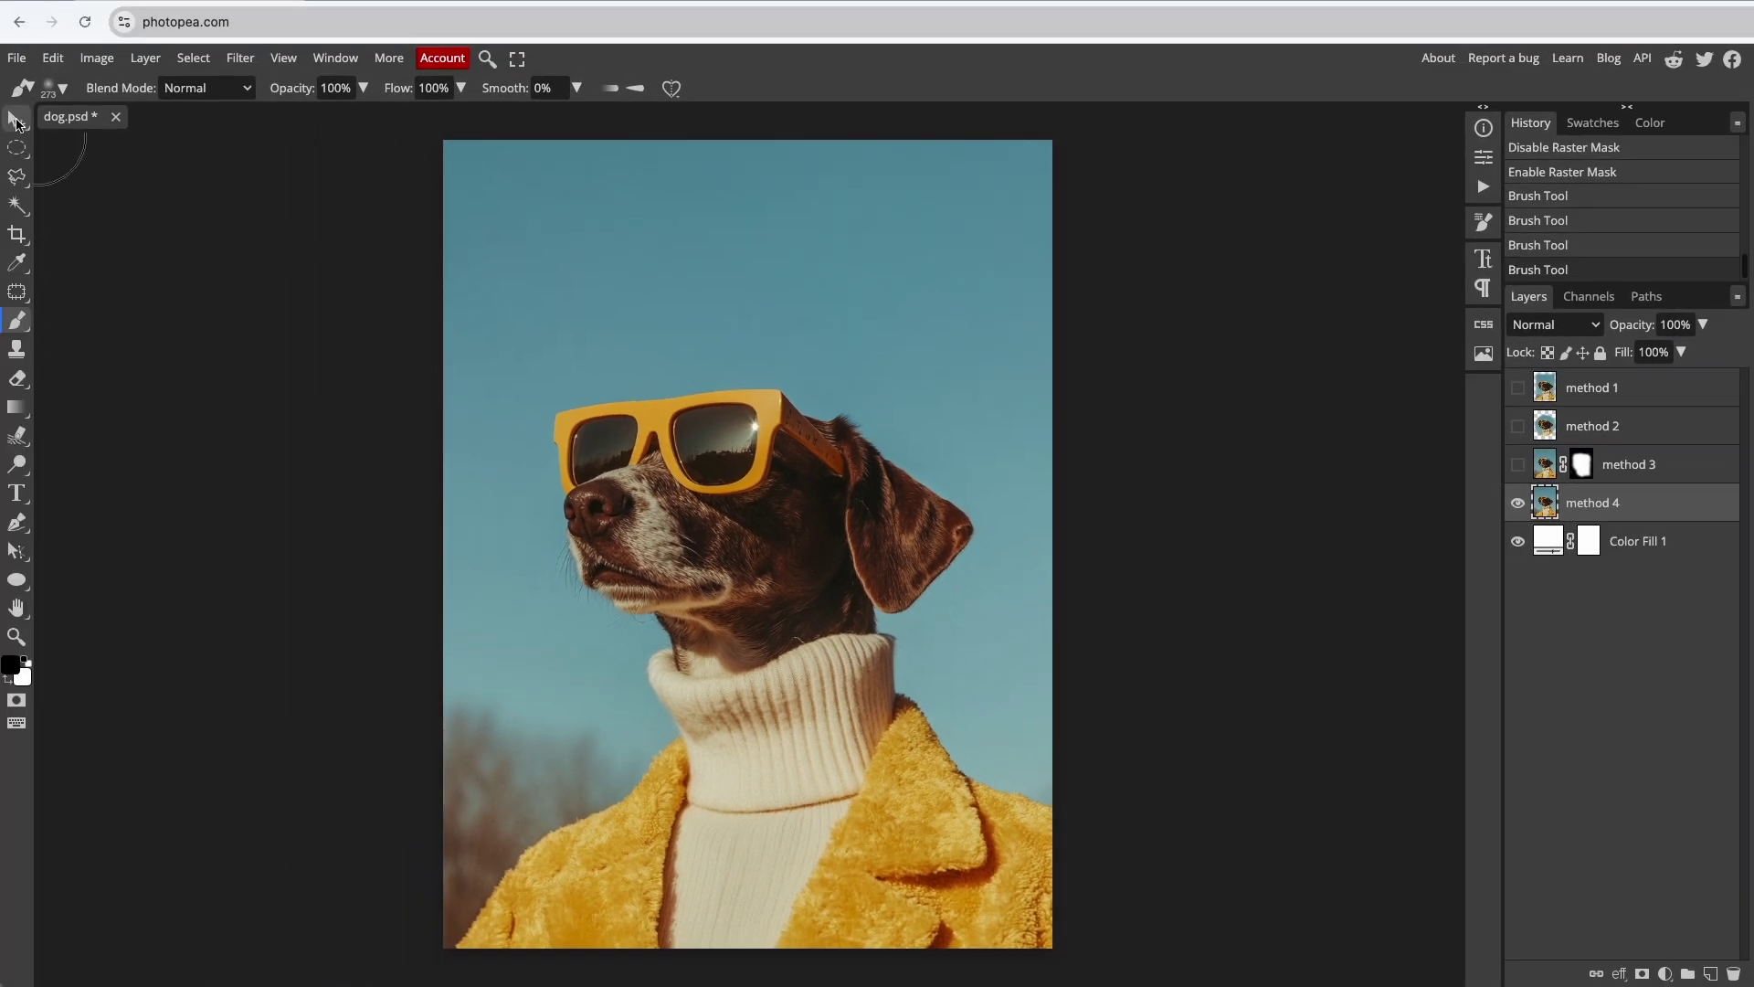
left_click(18, 120)
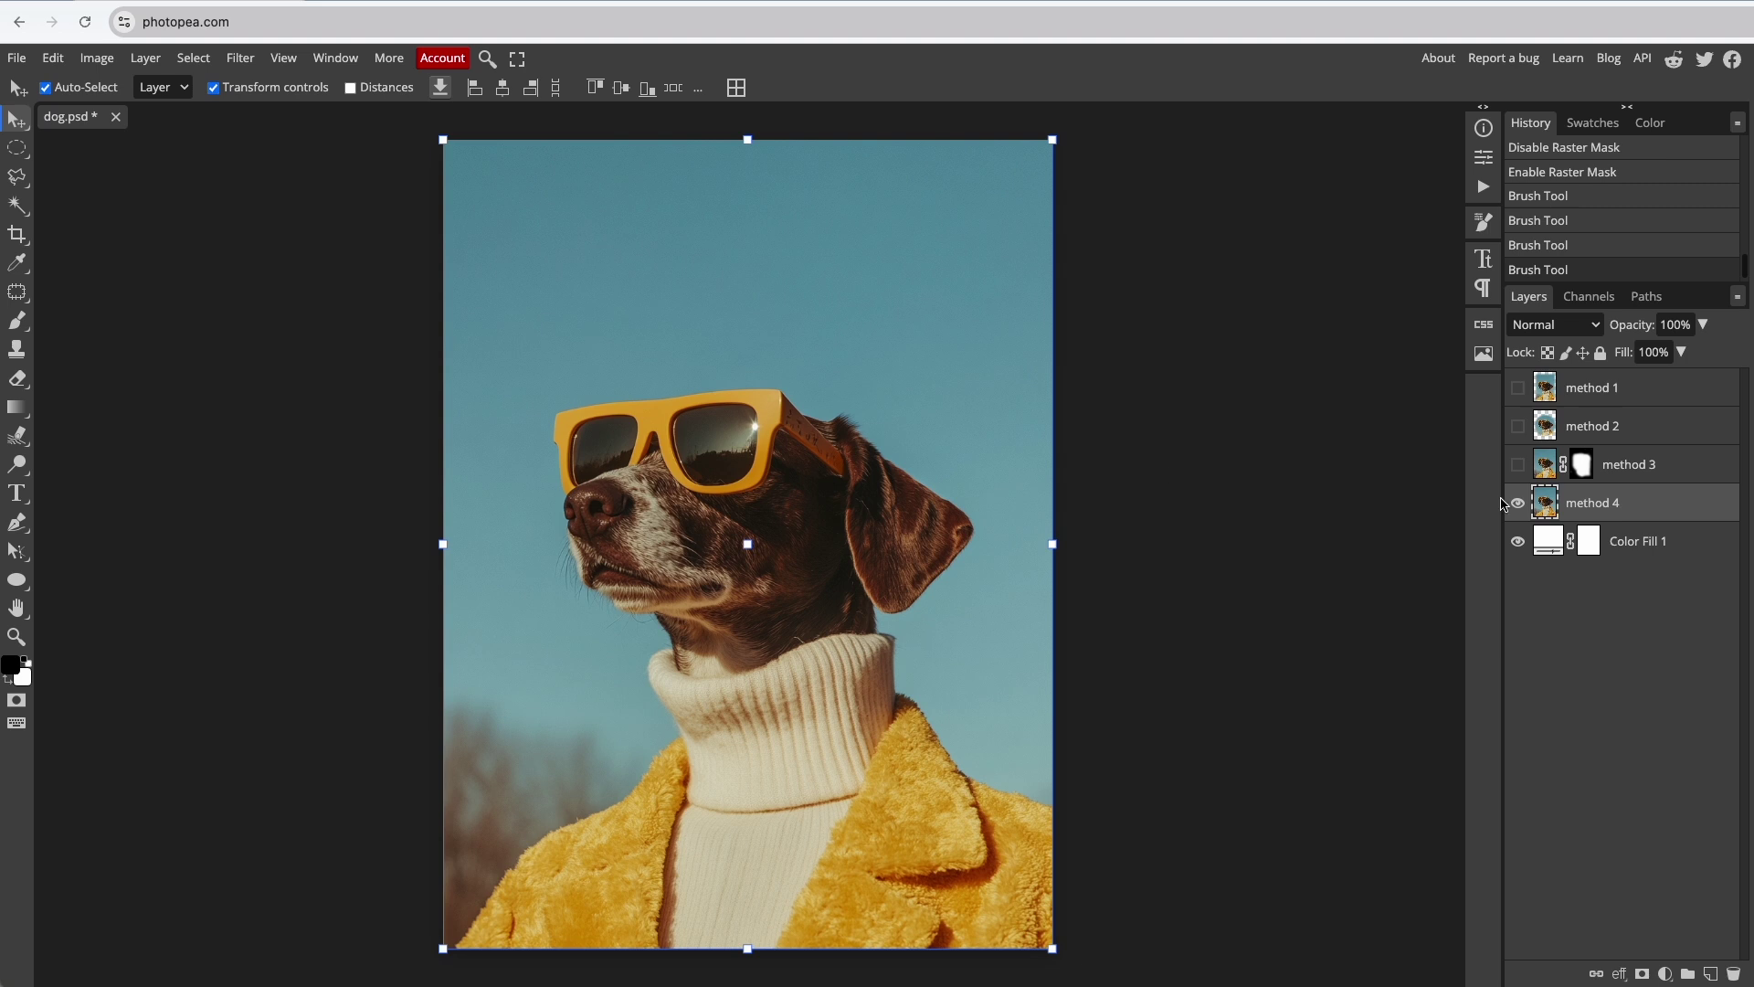
right_click(1645, 507)
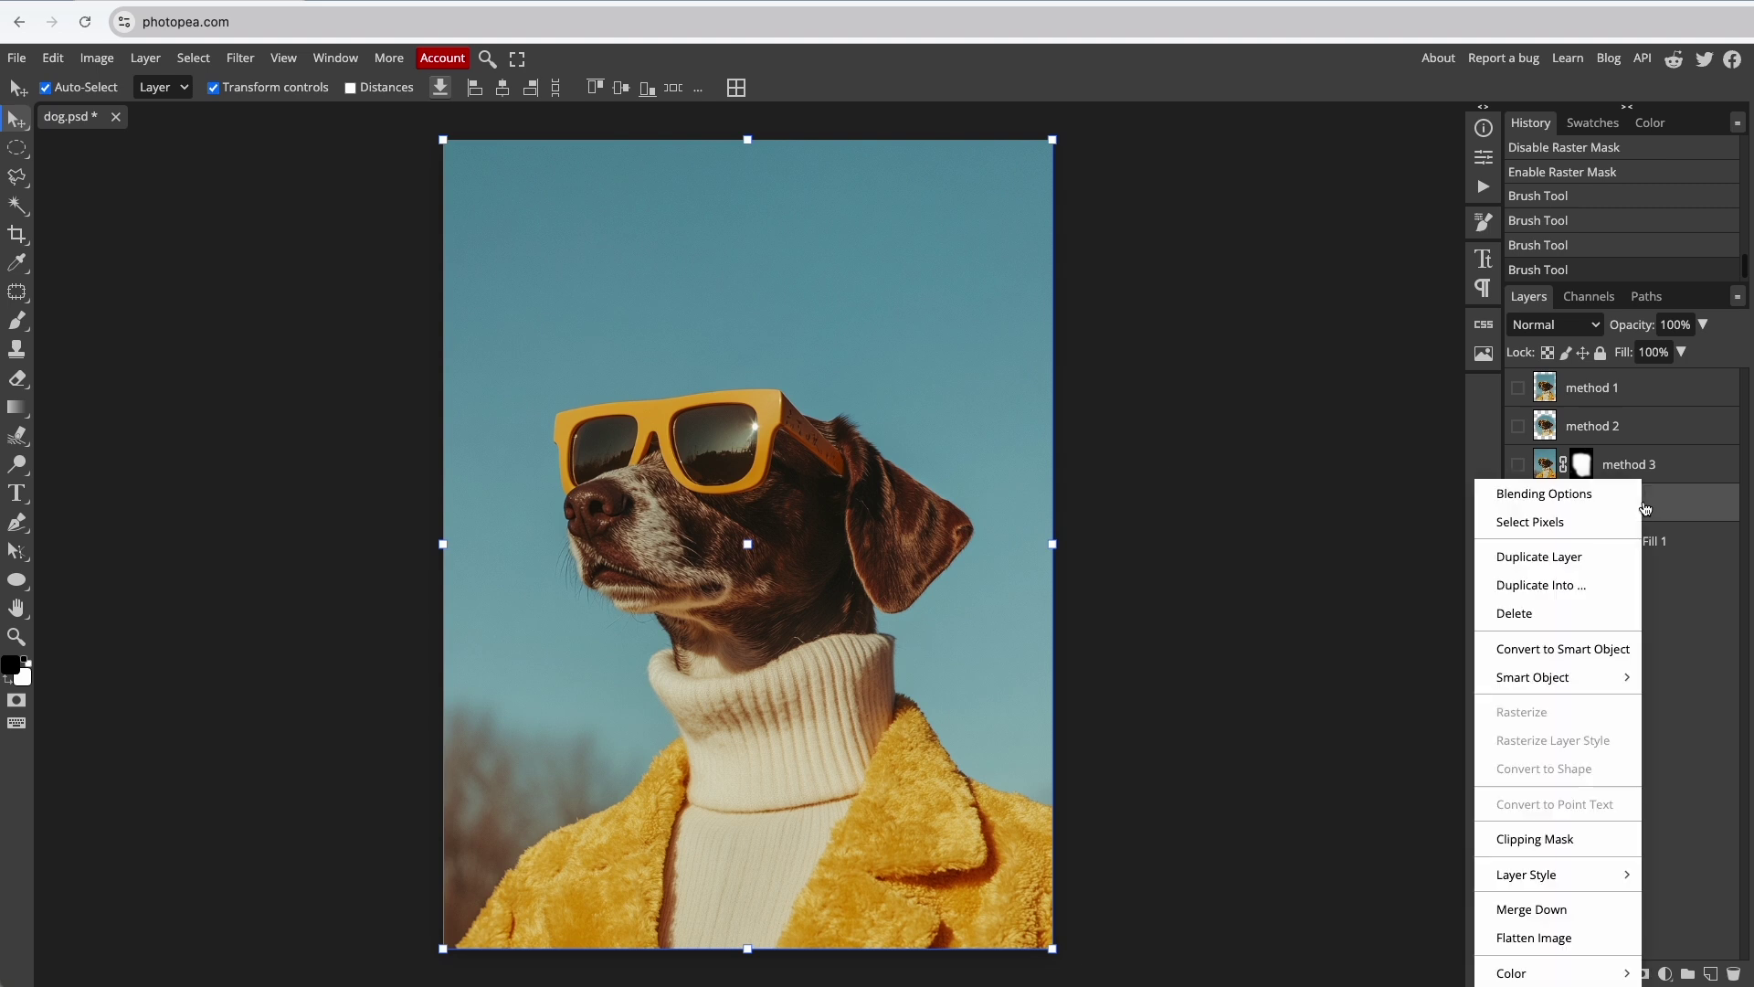
left_click(1554, 522)
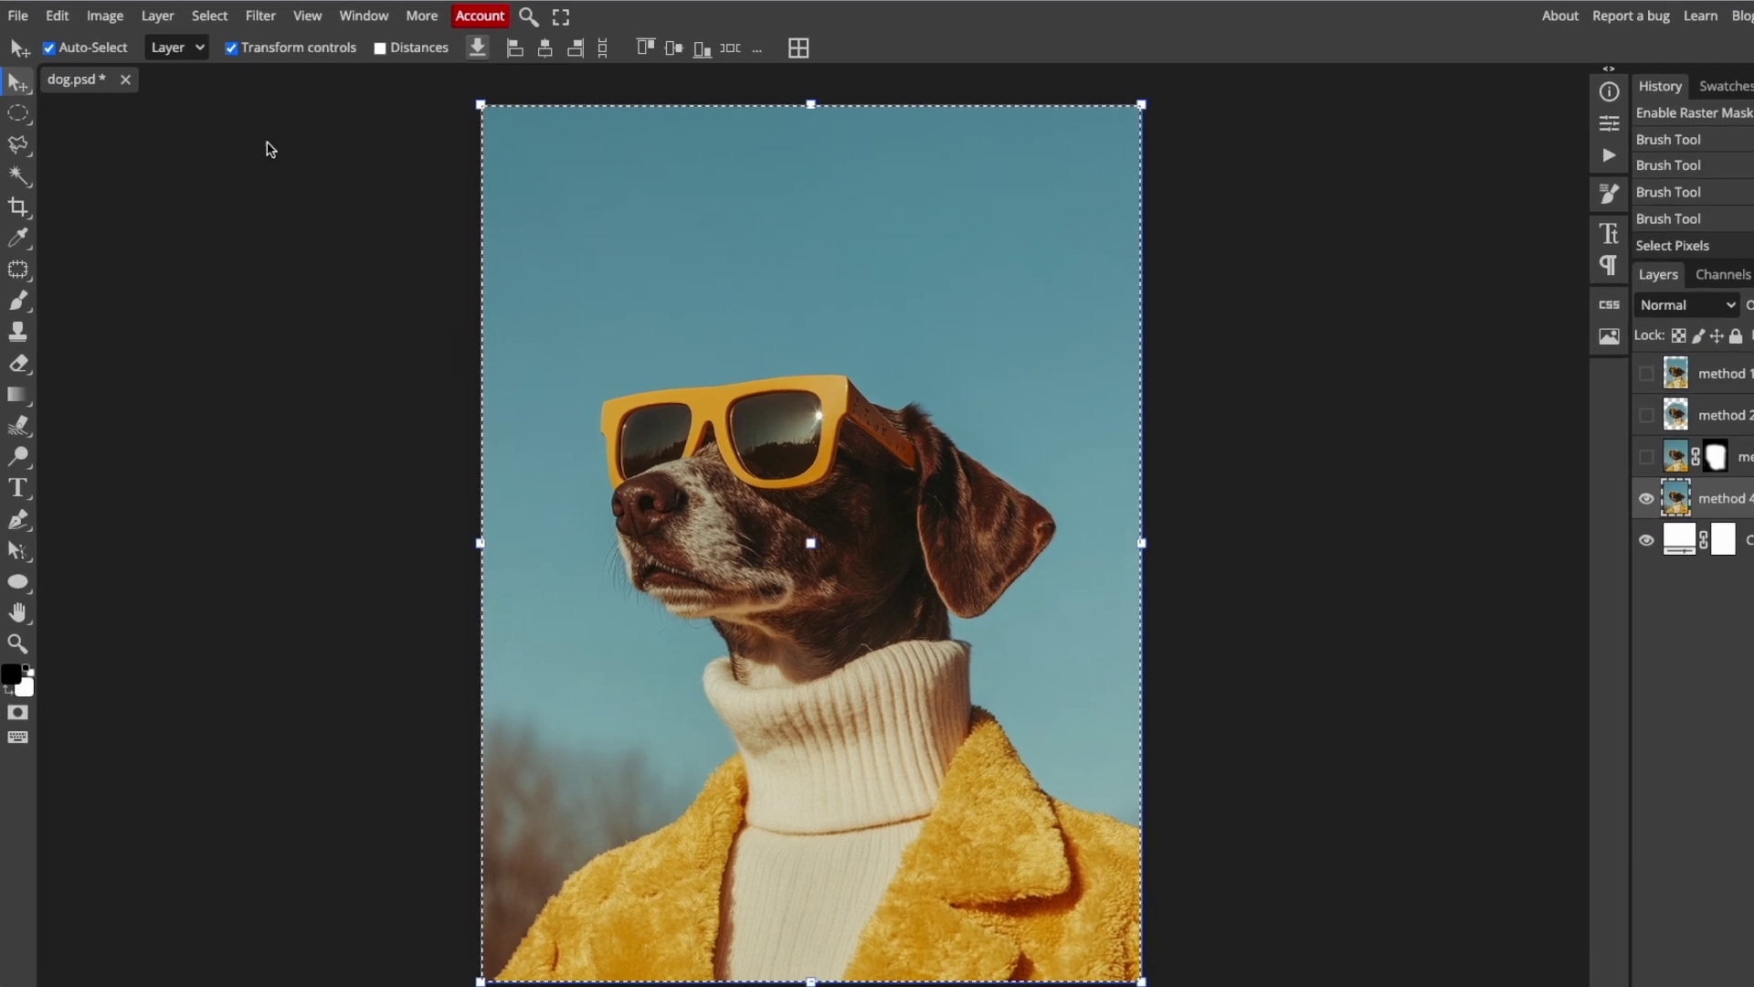
Contract the method 4 selection by 80 px with Apply at canvas bounds enabled
left_click(210, 14)
mouse_move(232, 306)
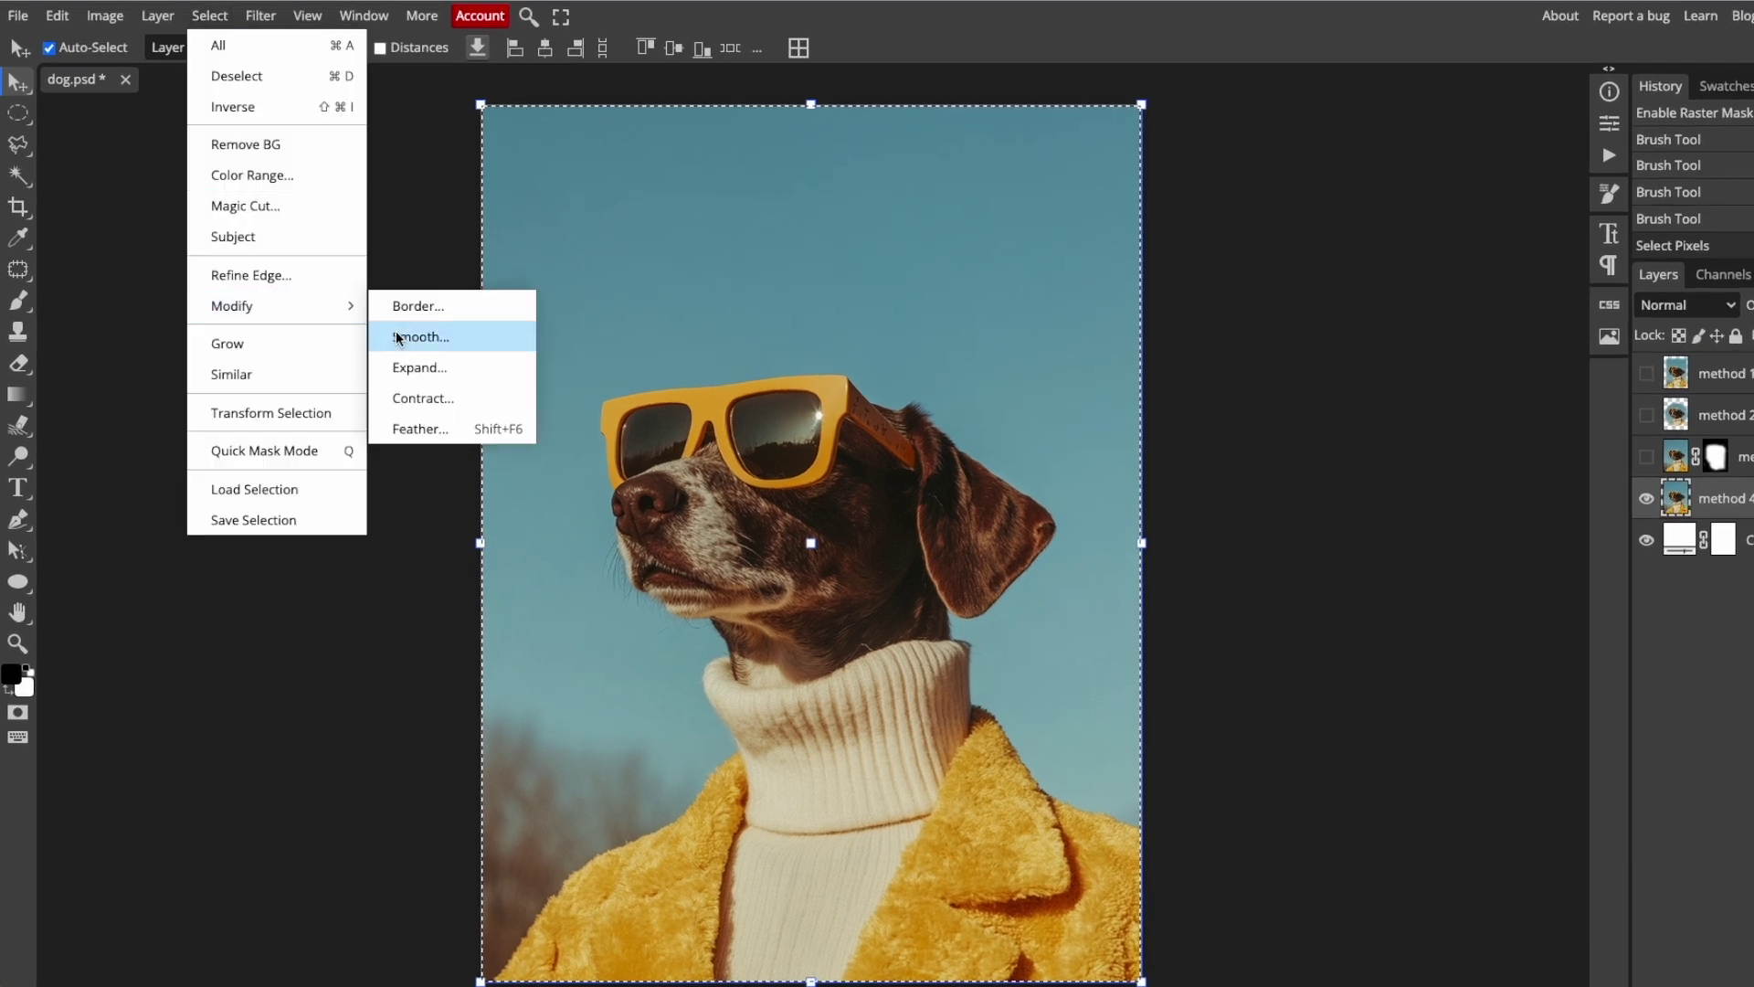
left_click(468, 402)
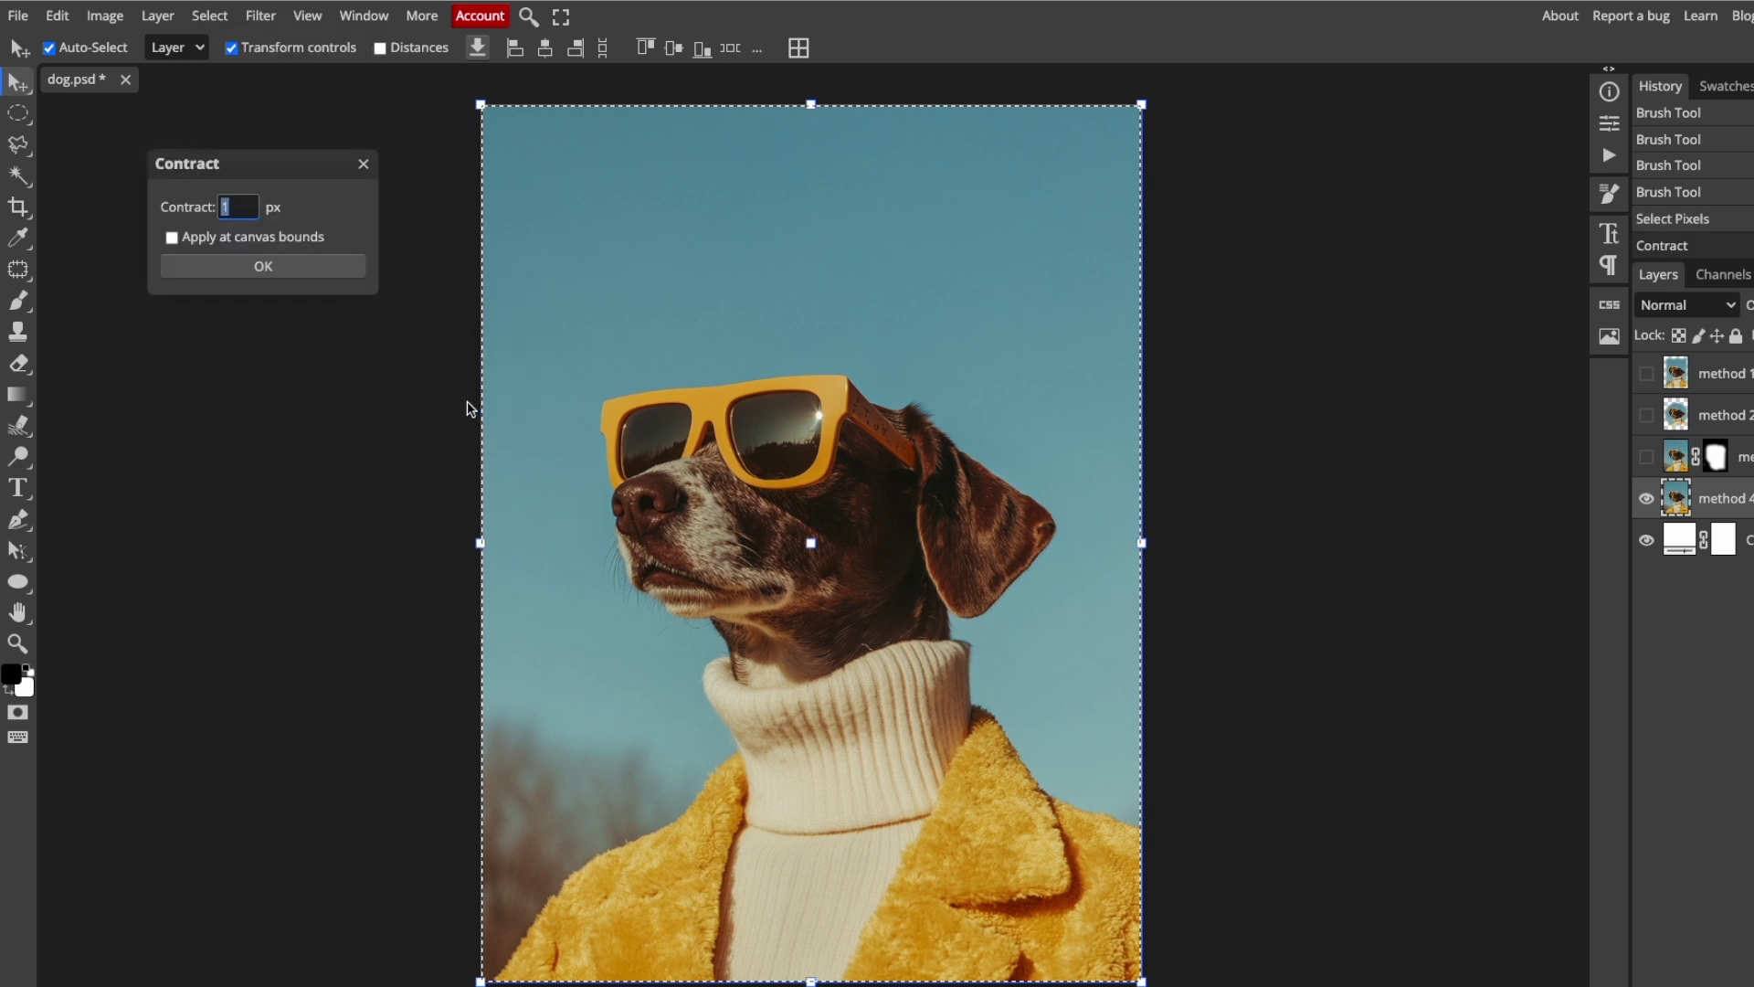
left_click(239, 205)
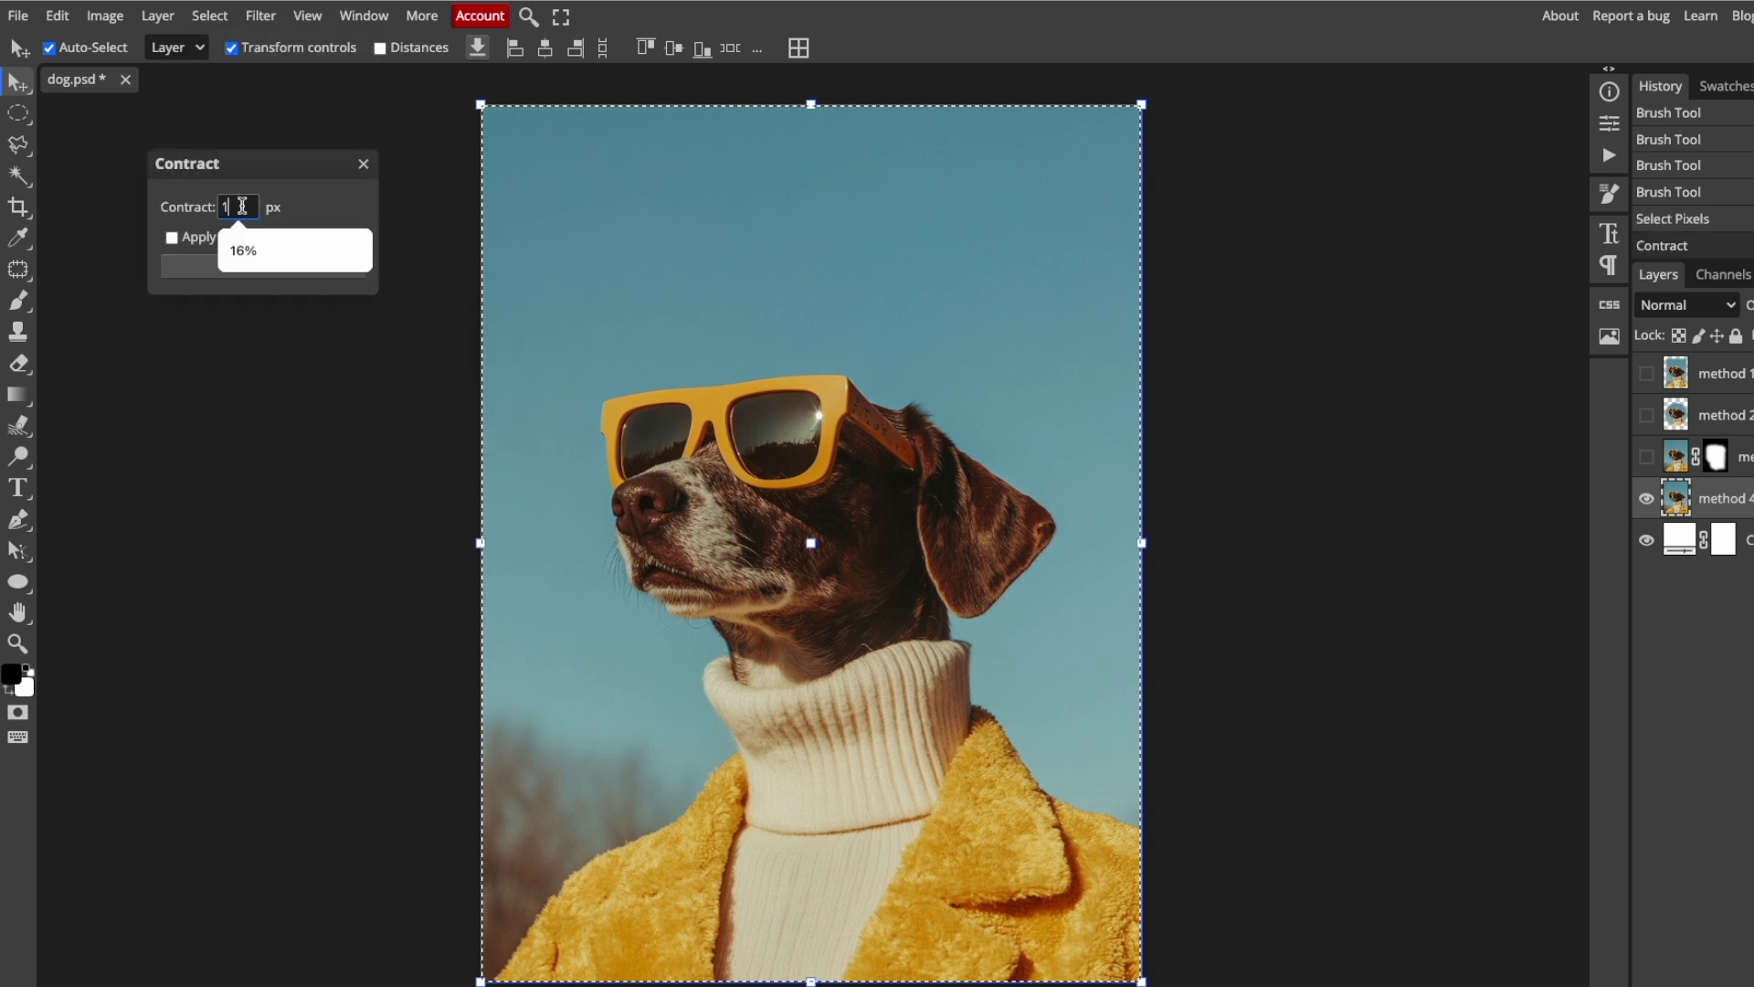
key("BackSpace")
type("80")
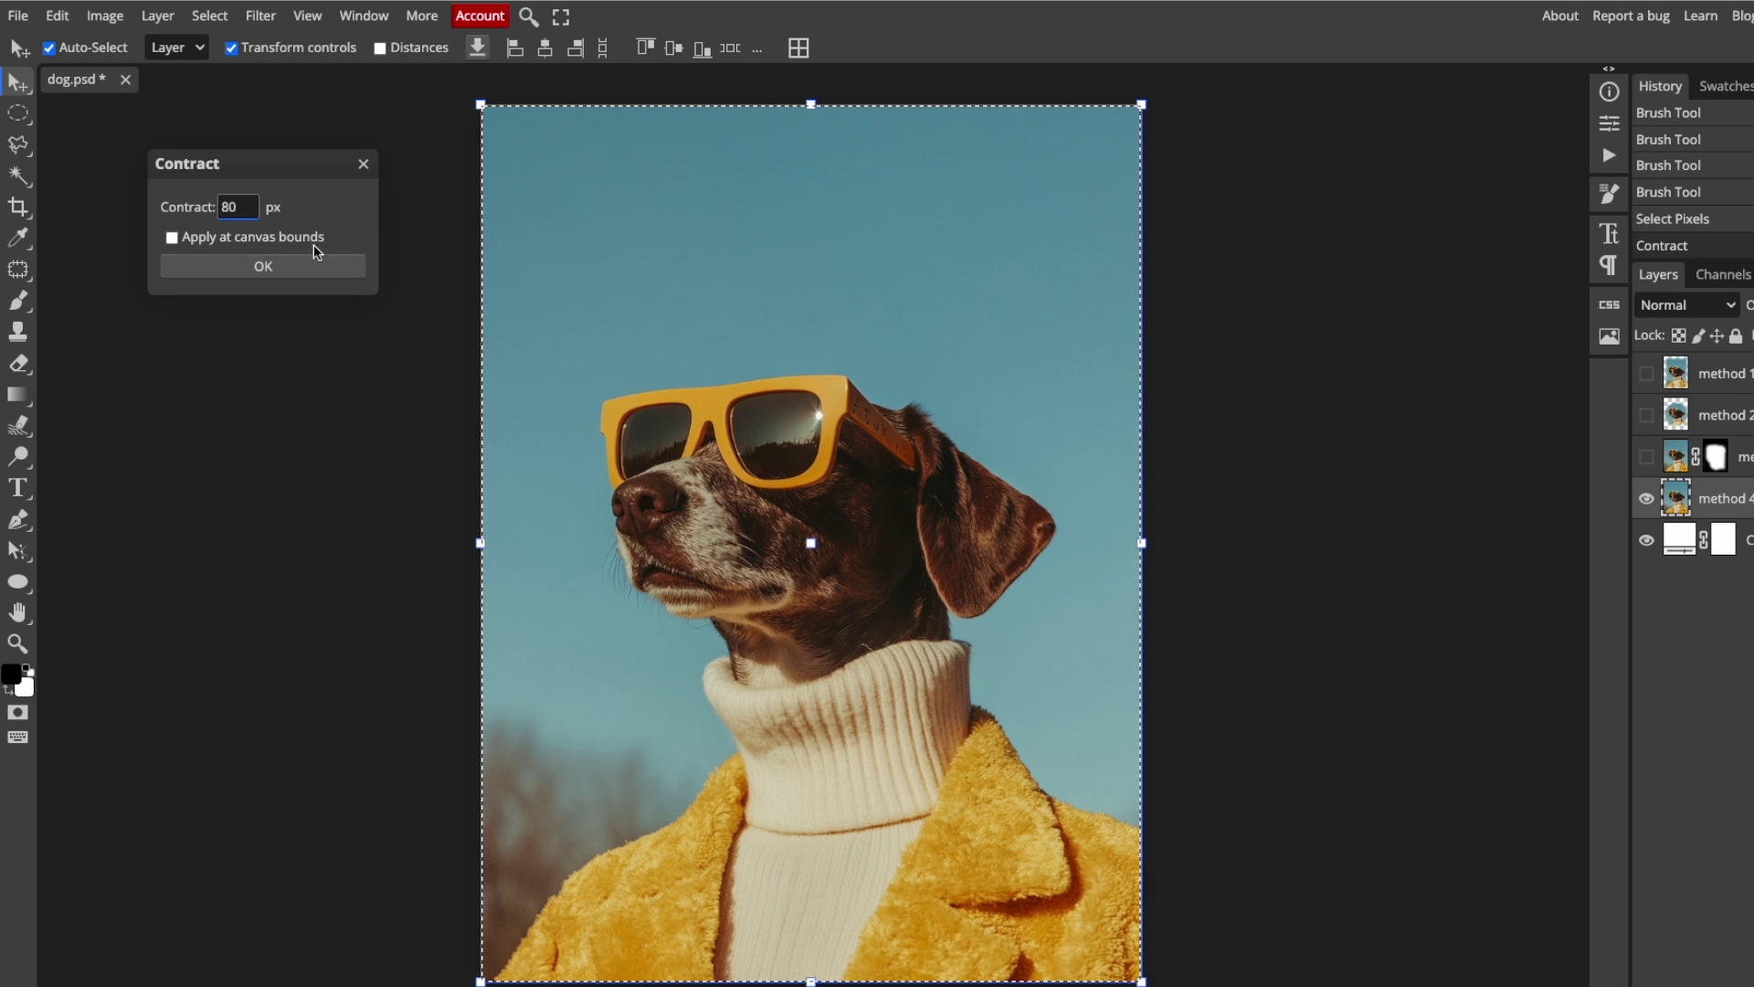
left_click(173, 237)
left_click(293, 276)
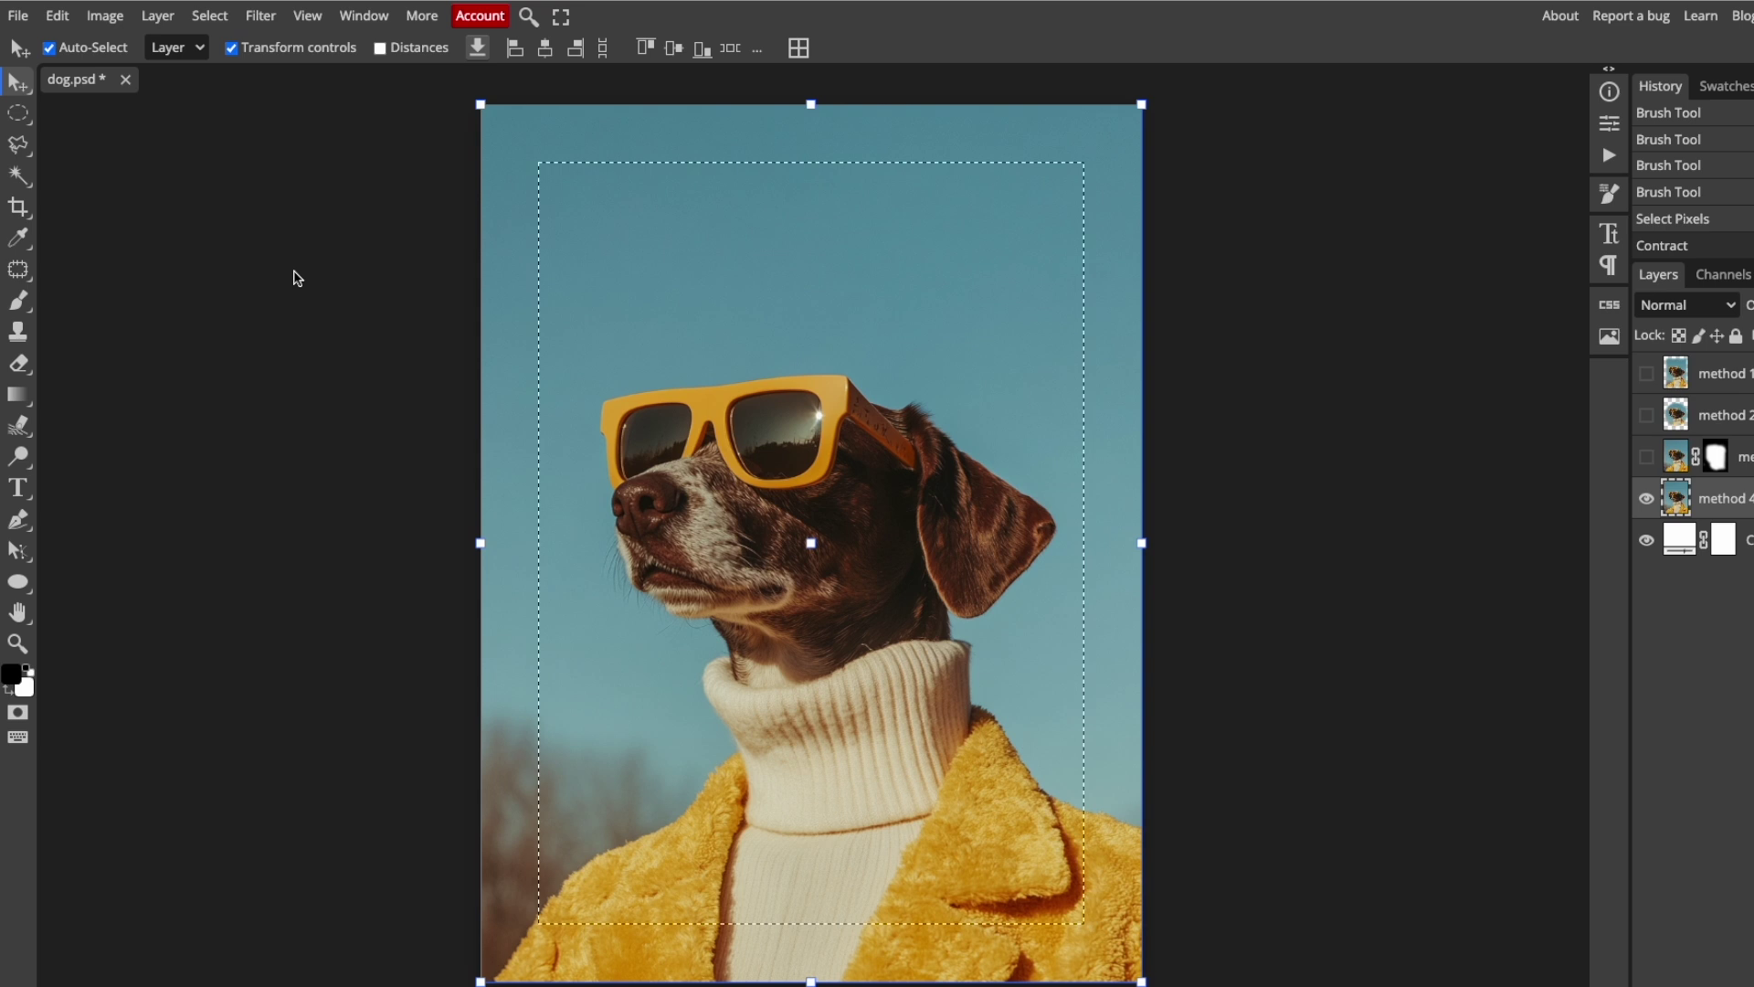
Apply a 50 px feather to the inset method 4 selection
left_click(210, 15)
mouse_move(231, 306)
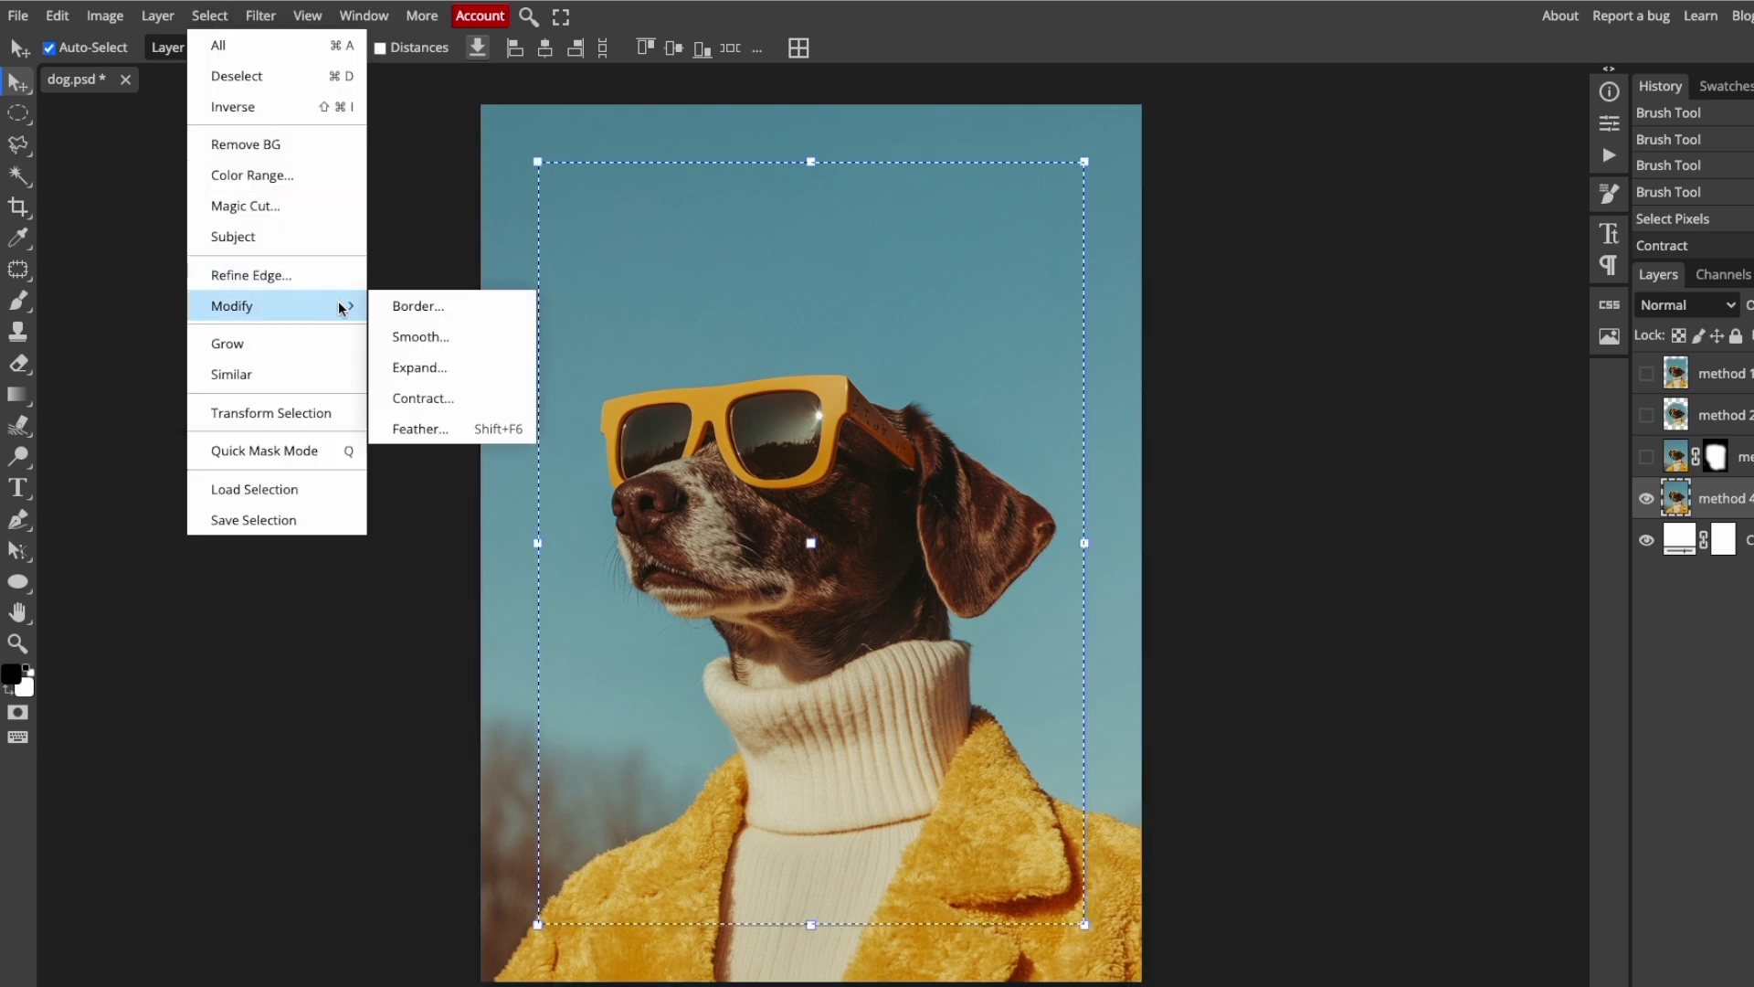
left_click(486, 429)
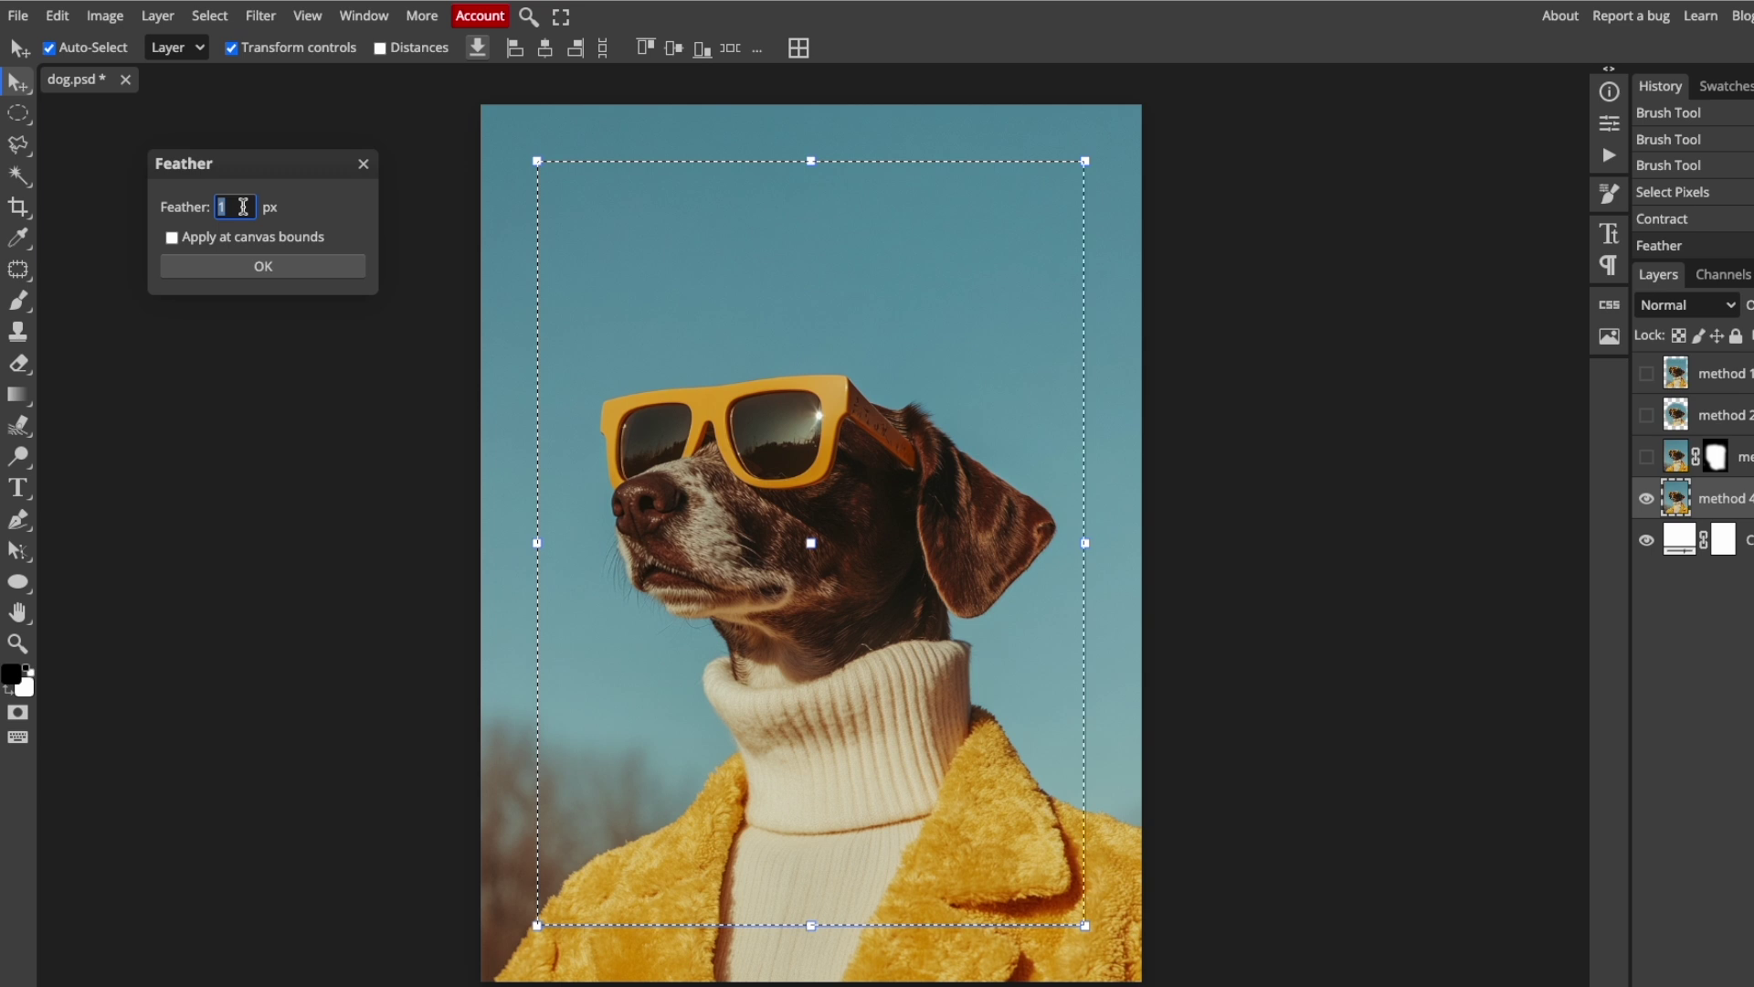
type("50")
left_click(288, 270)
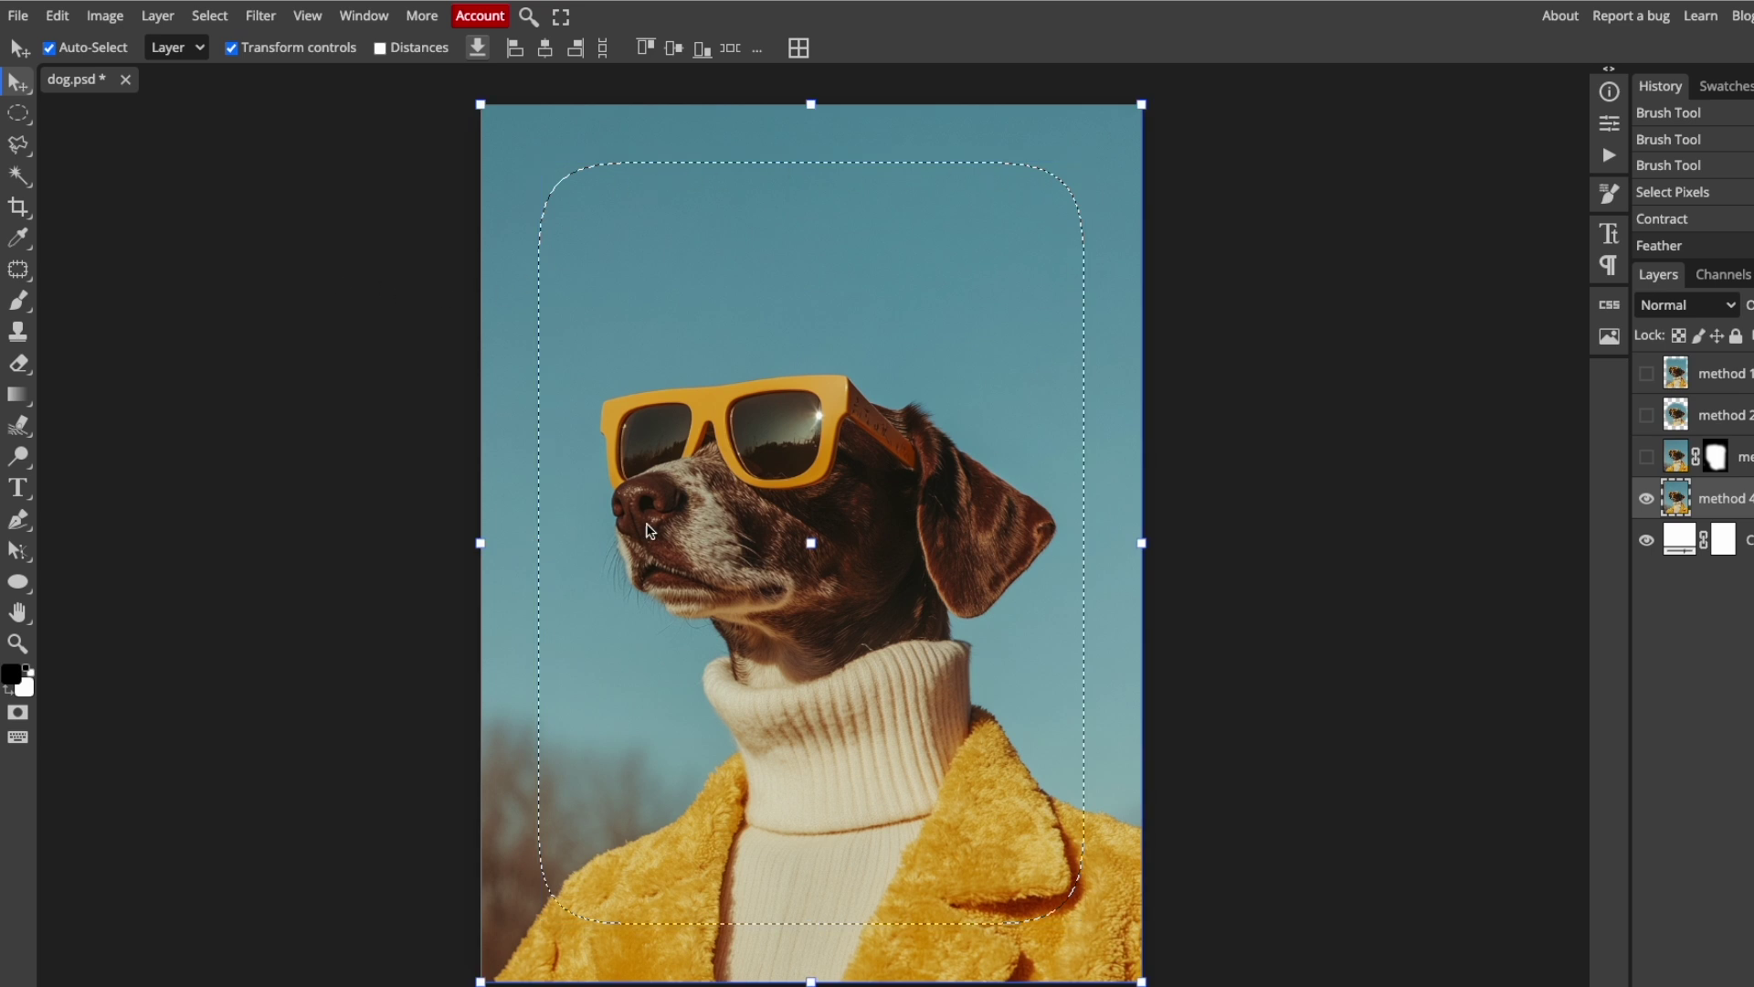
Invert the selection, delete method 4's outer border, then deselect
left_click(209, 16)
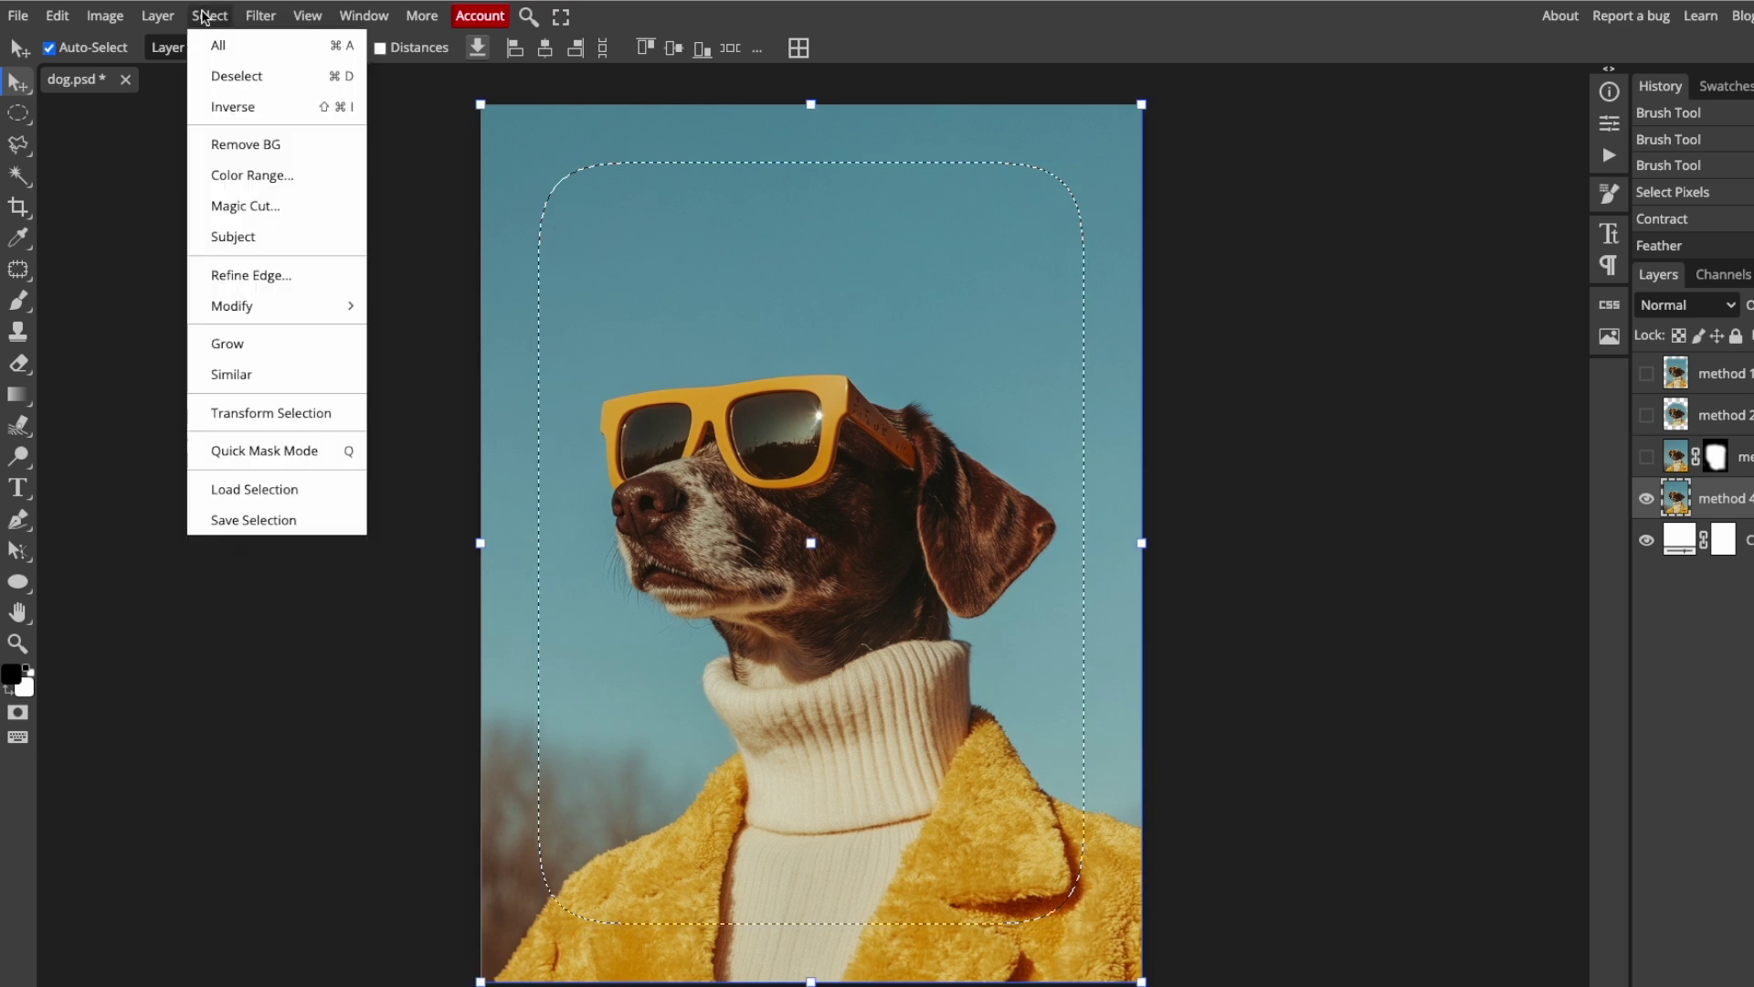
left_click(299, 116)
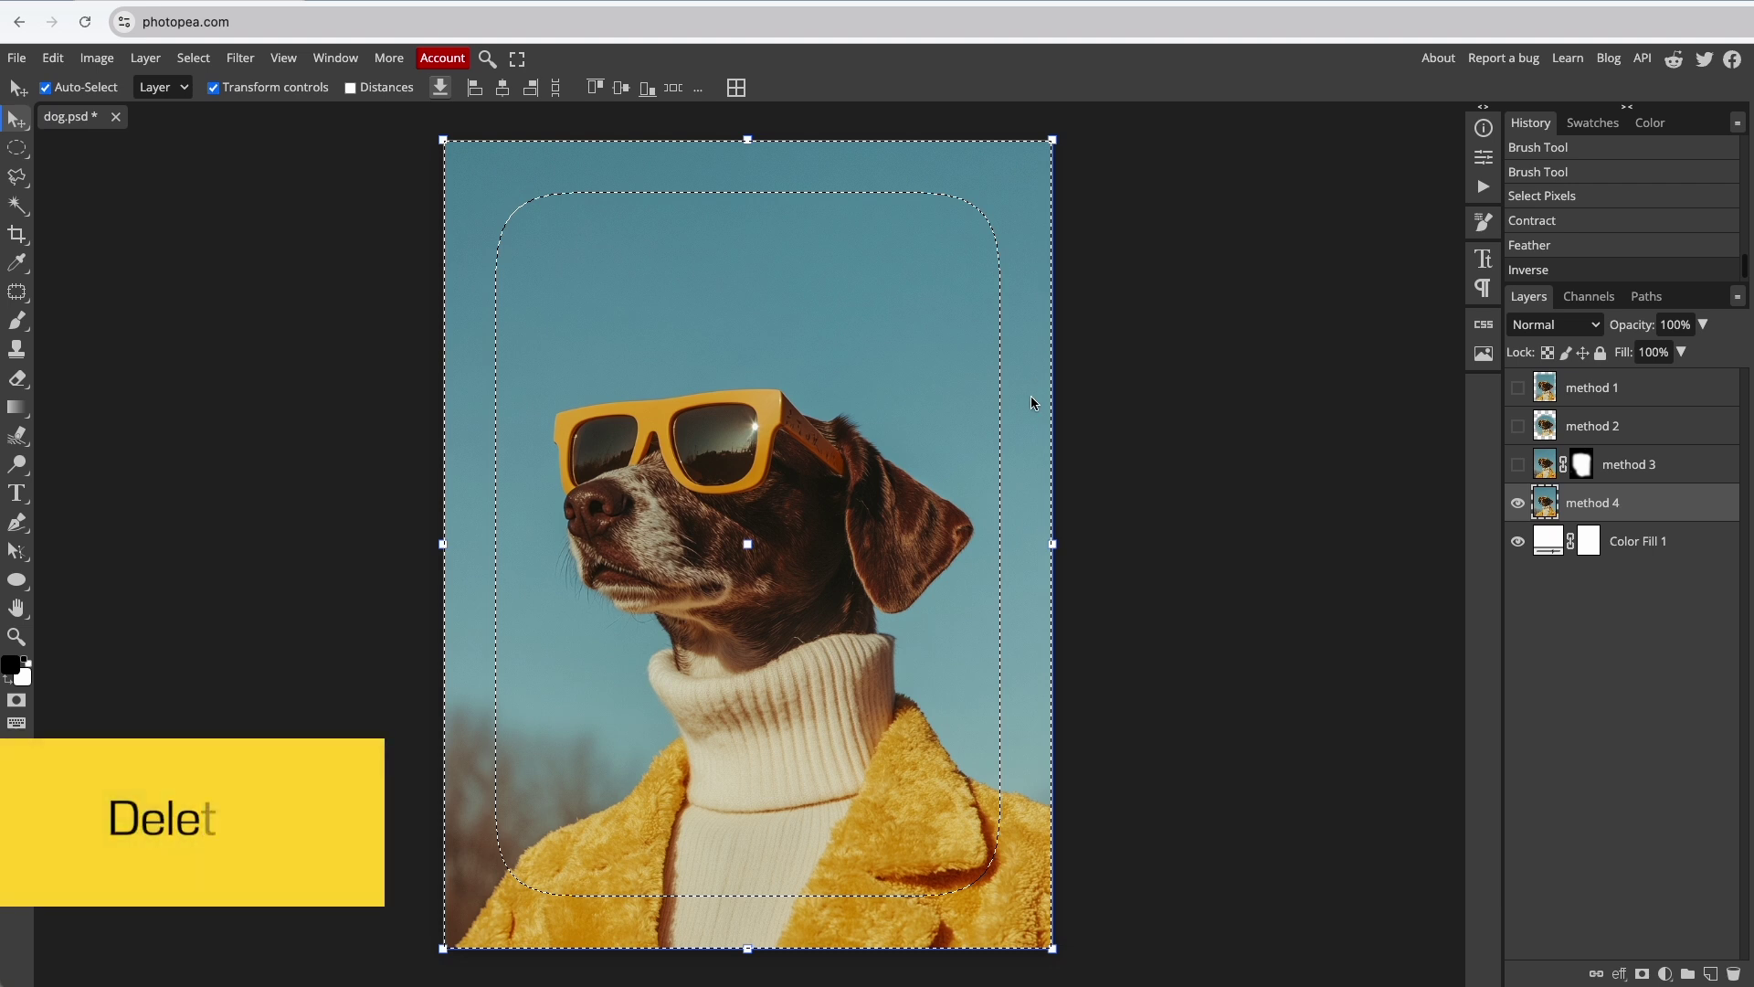
key("Delete")
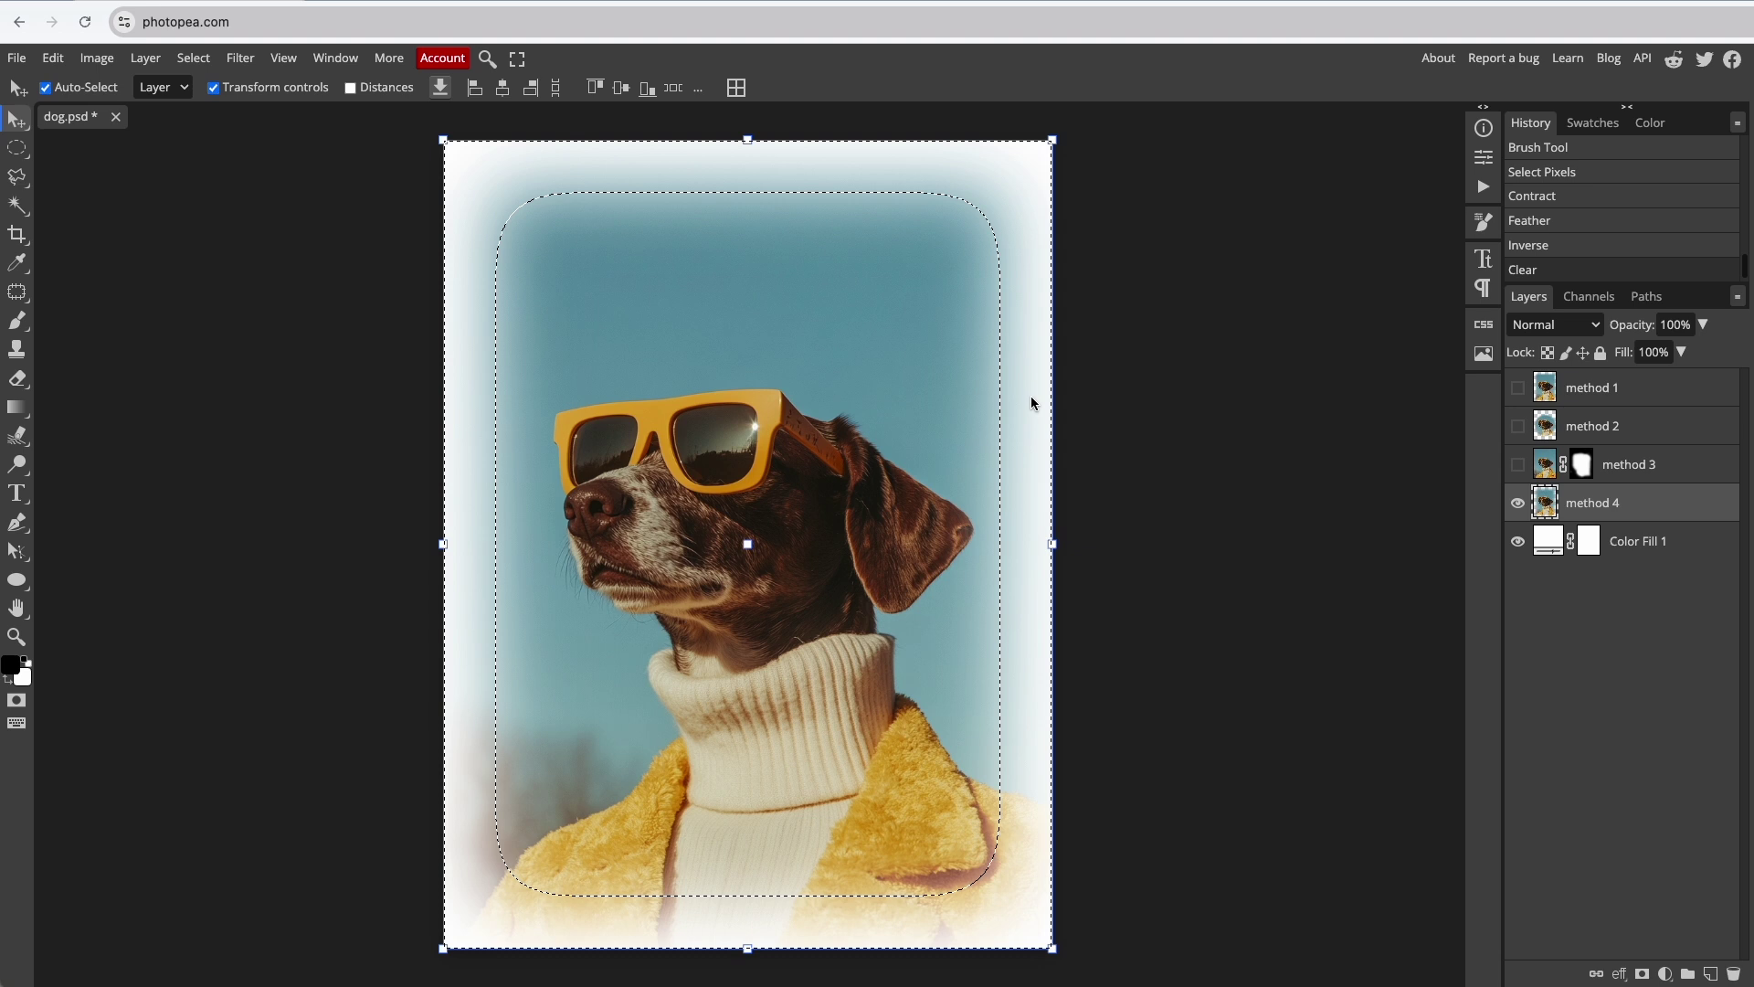
left_click(192, 57)
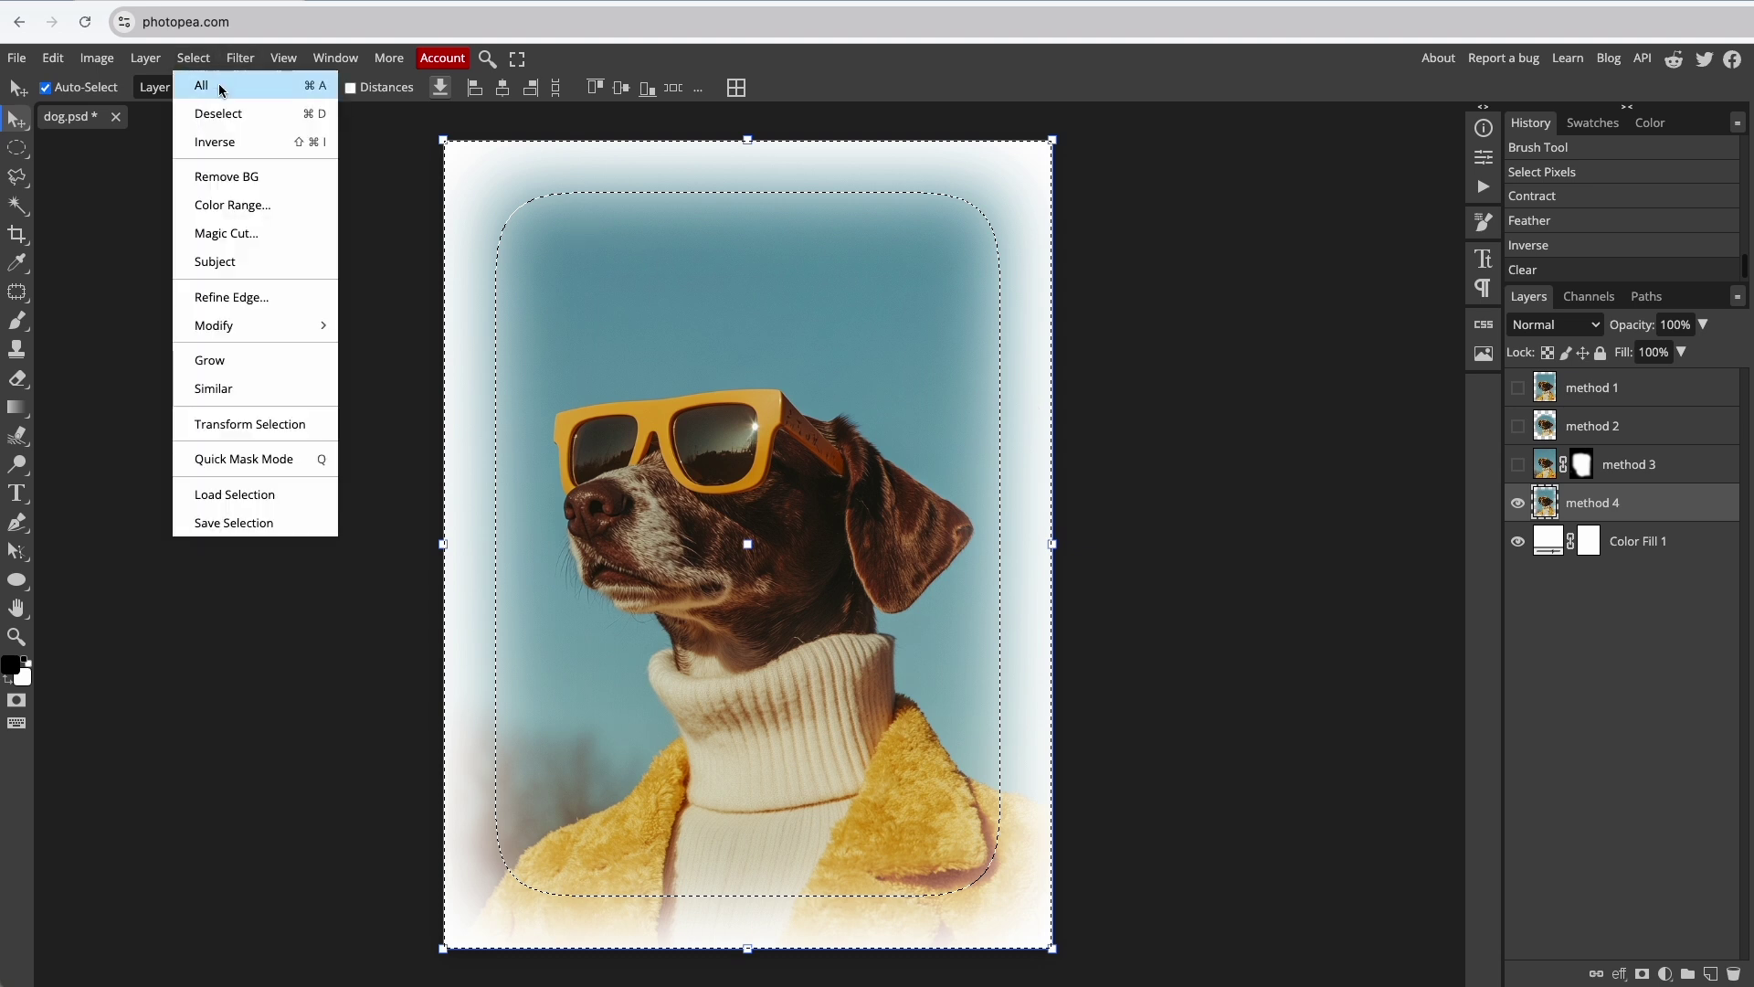
left_click(266, 119)
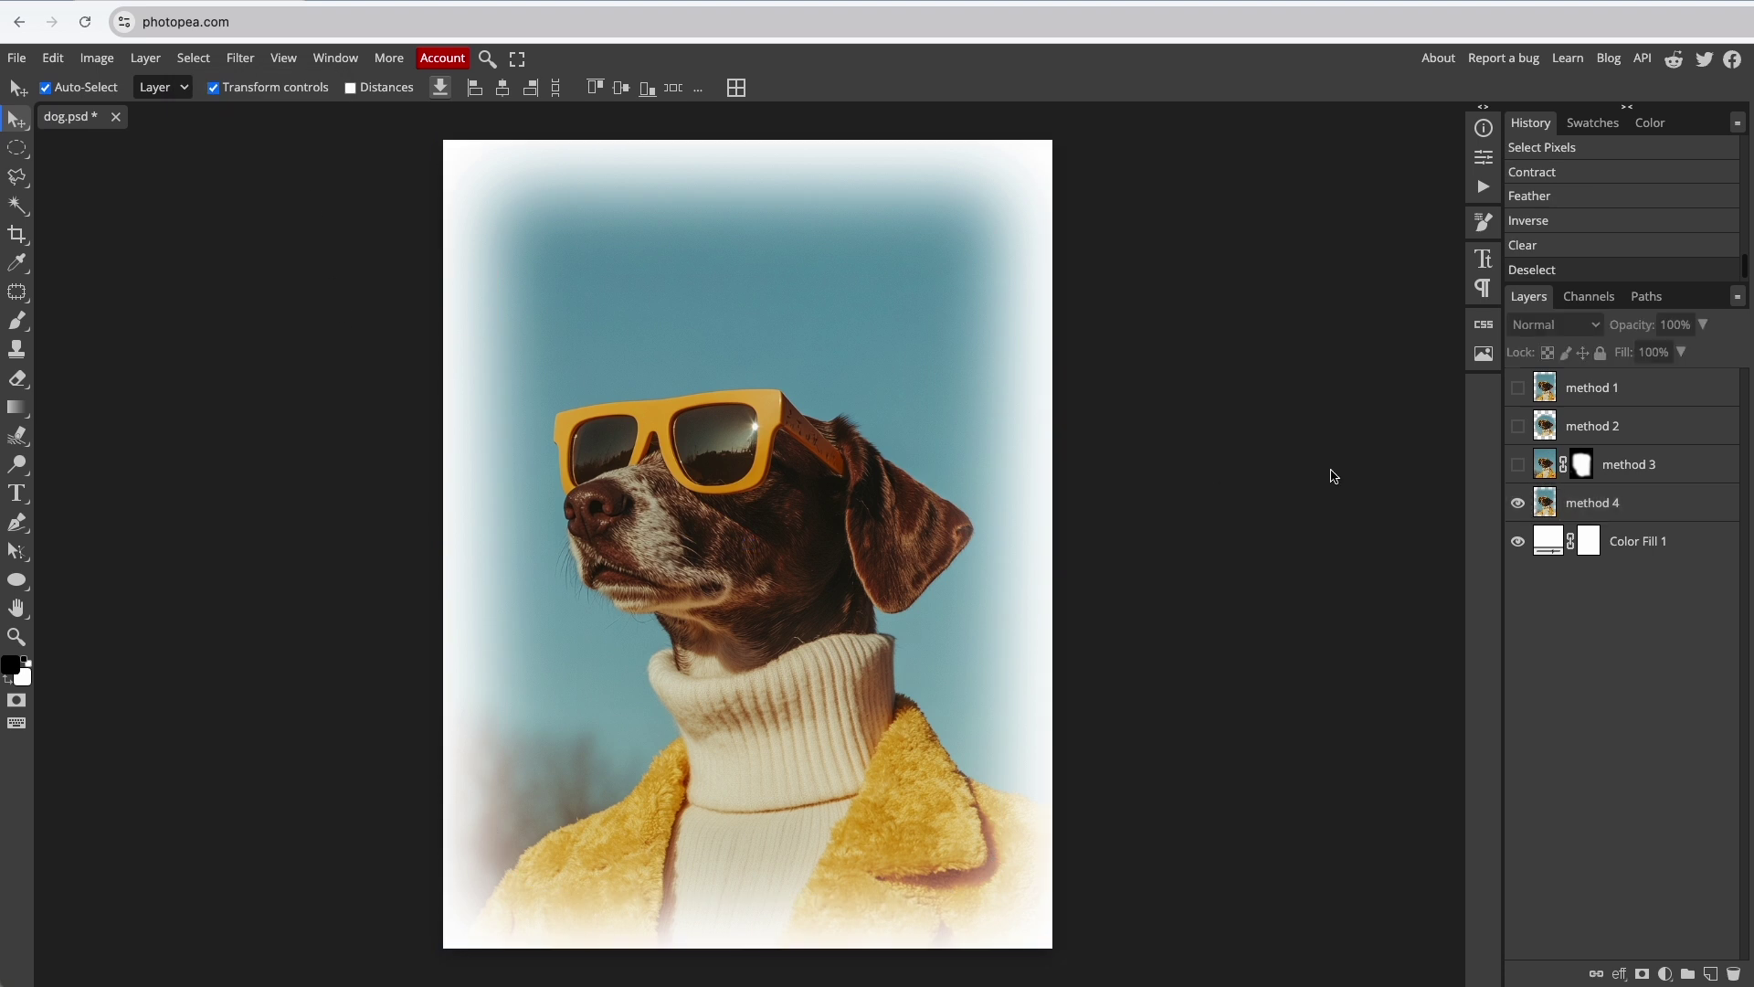
Toggle methods 3, 4 and 2 to compare the fades, leaving only method 1 visible
left_click(1516, 465)
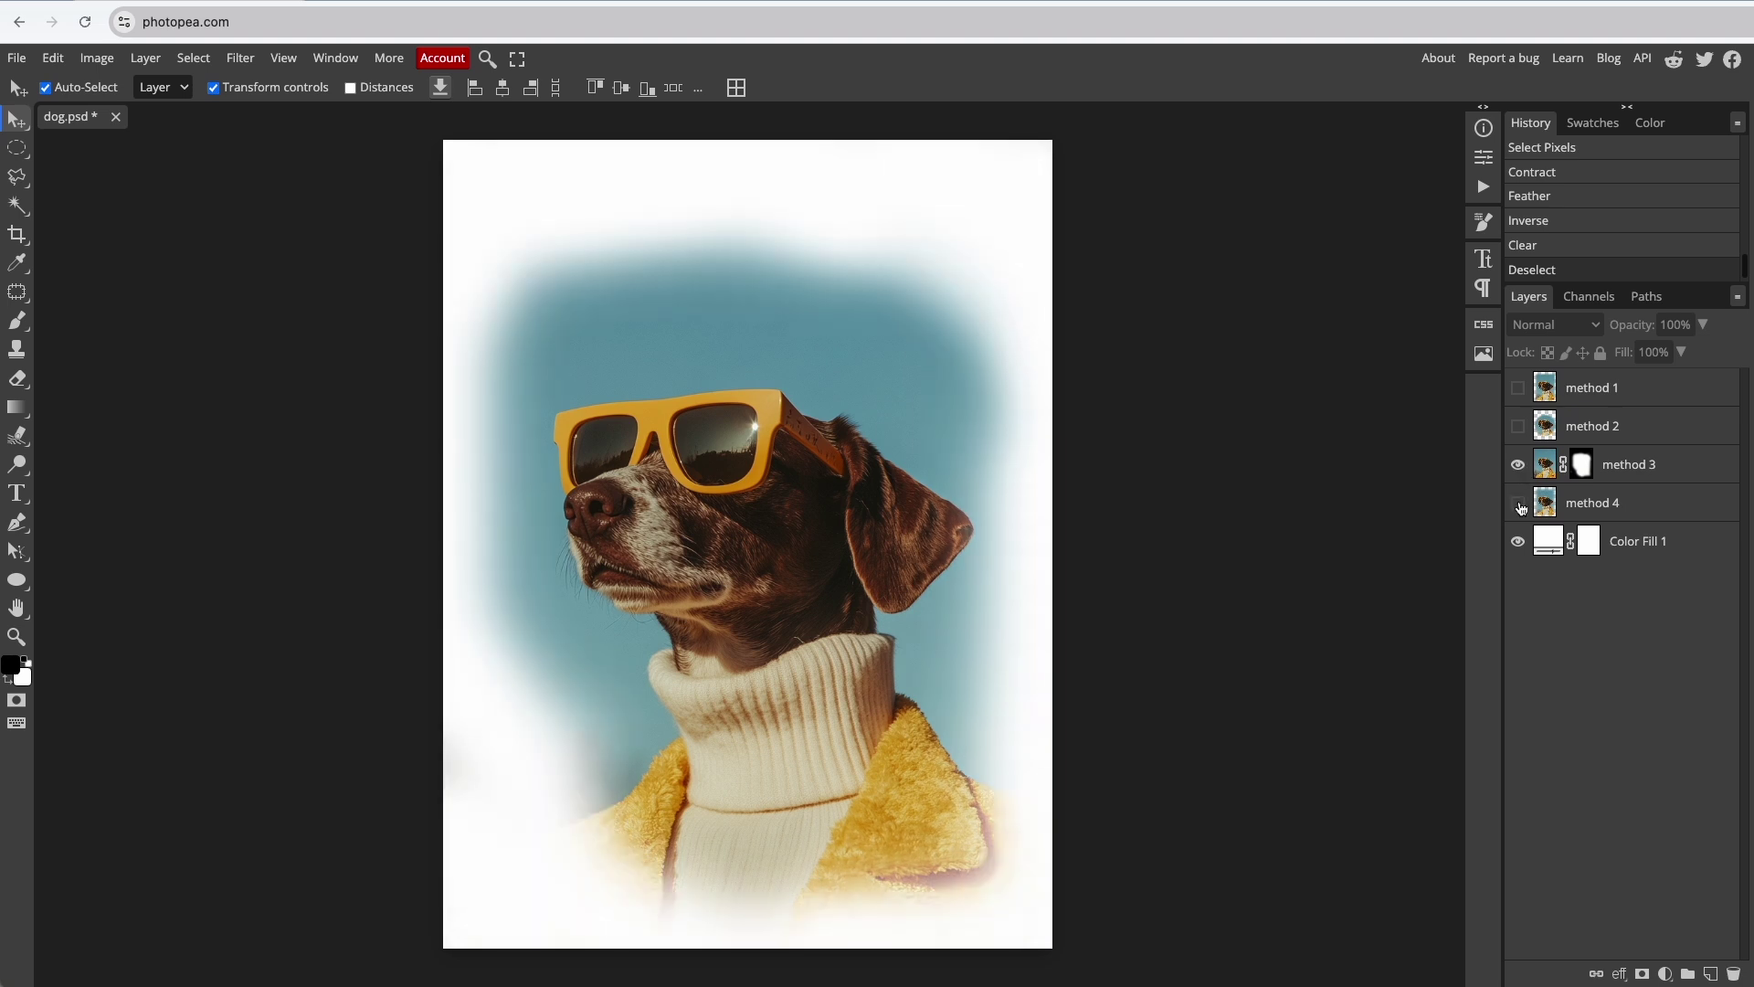
left_click(1517, 503)
left_click(1517, 464)
left_click(1517, 426)
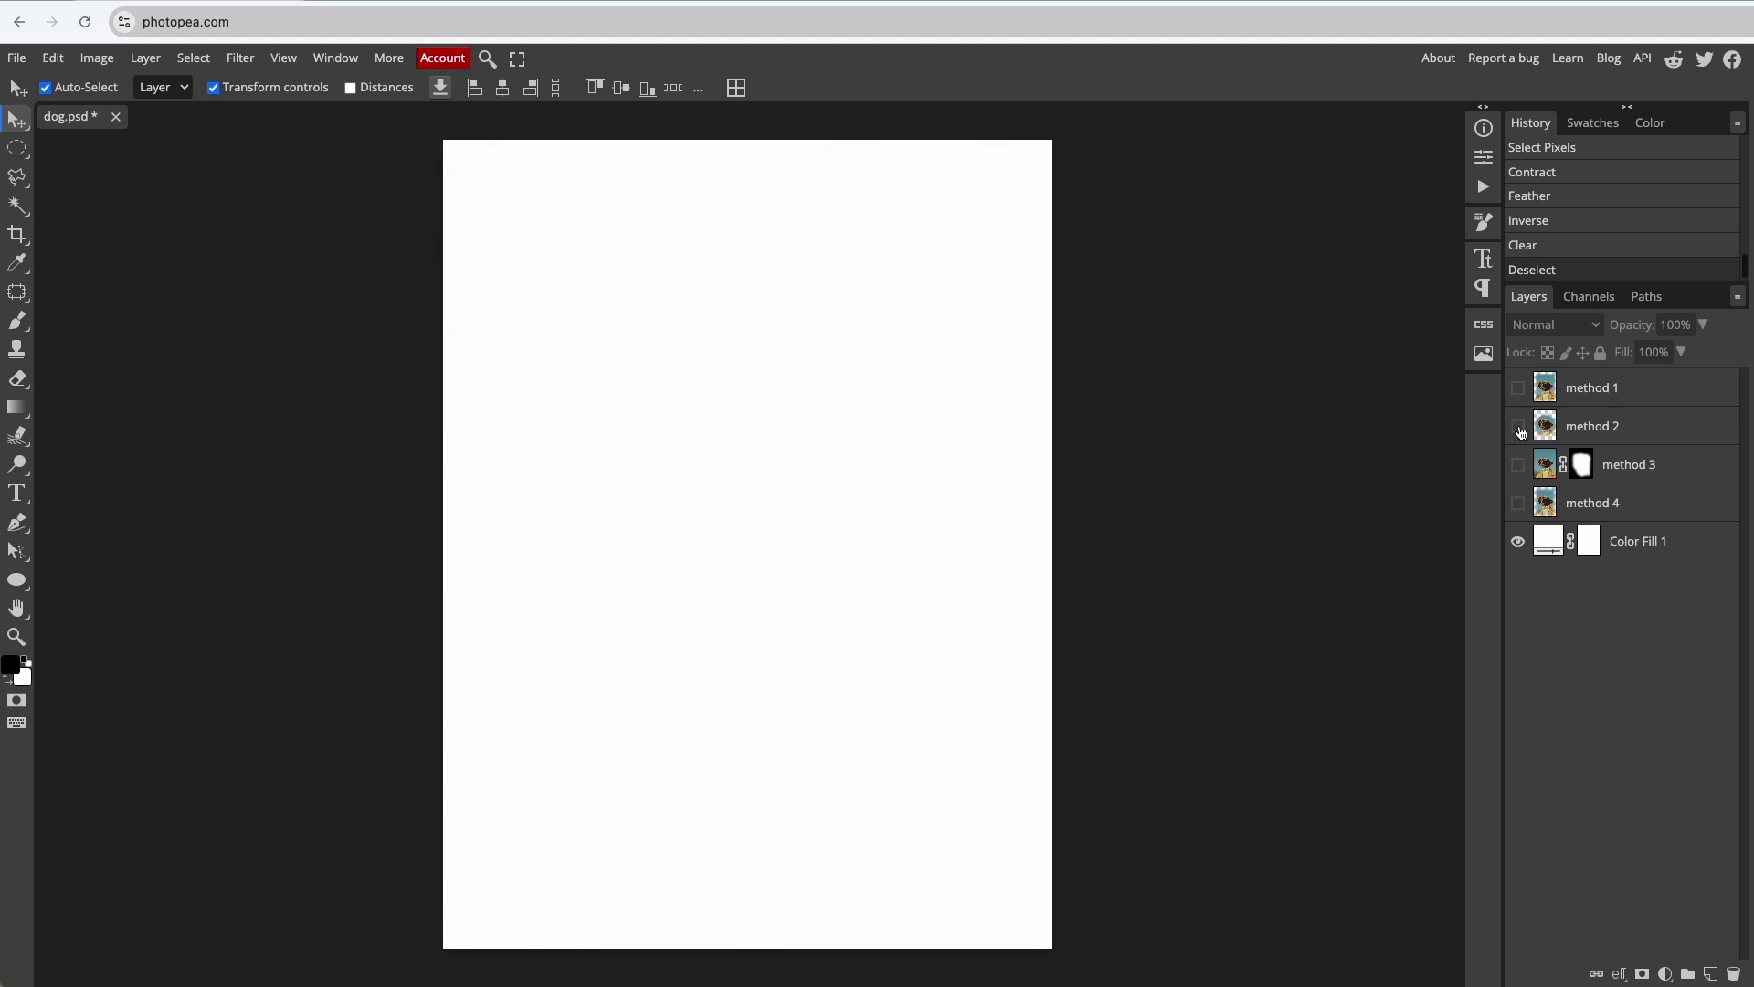
left_click(1518, 388)
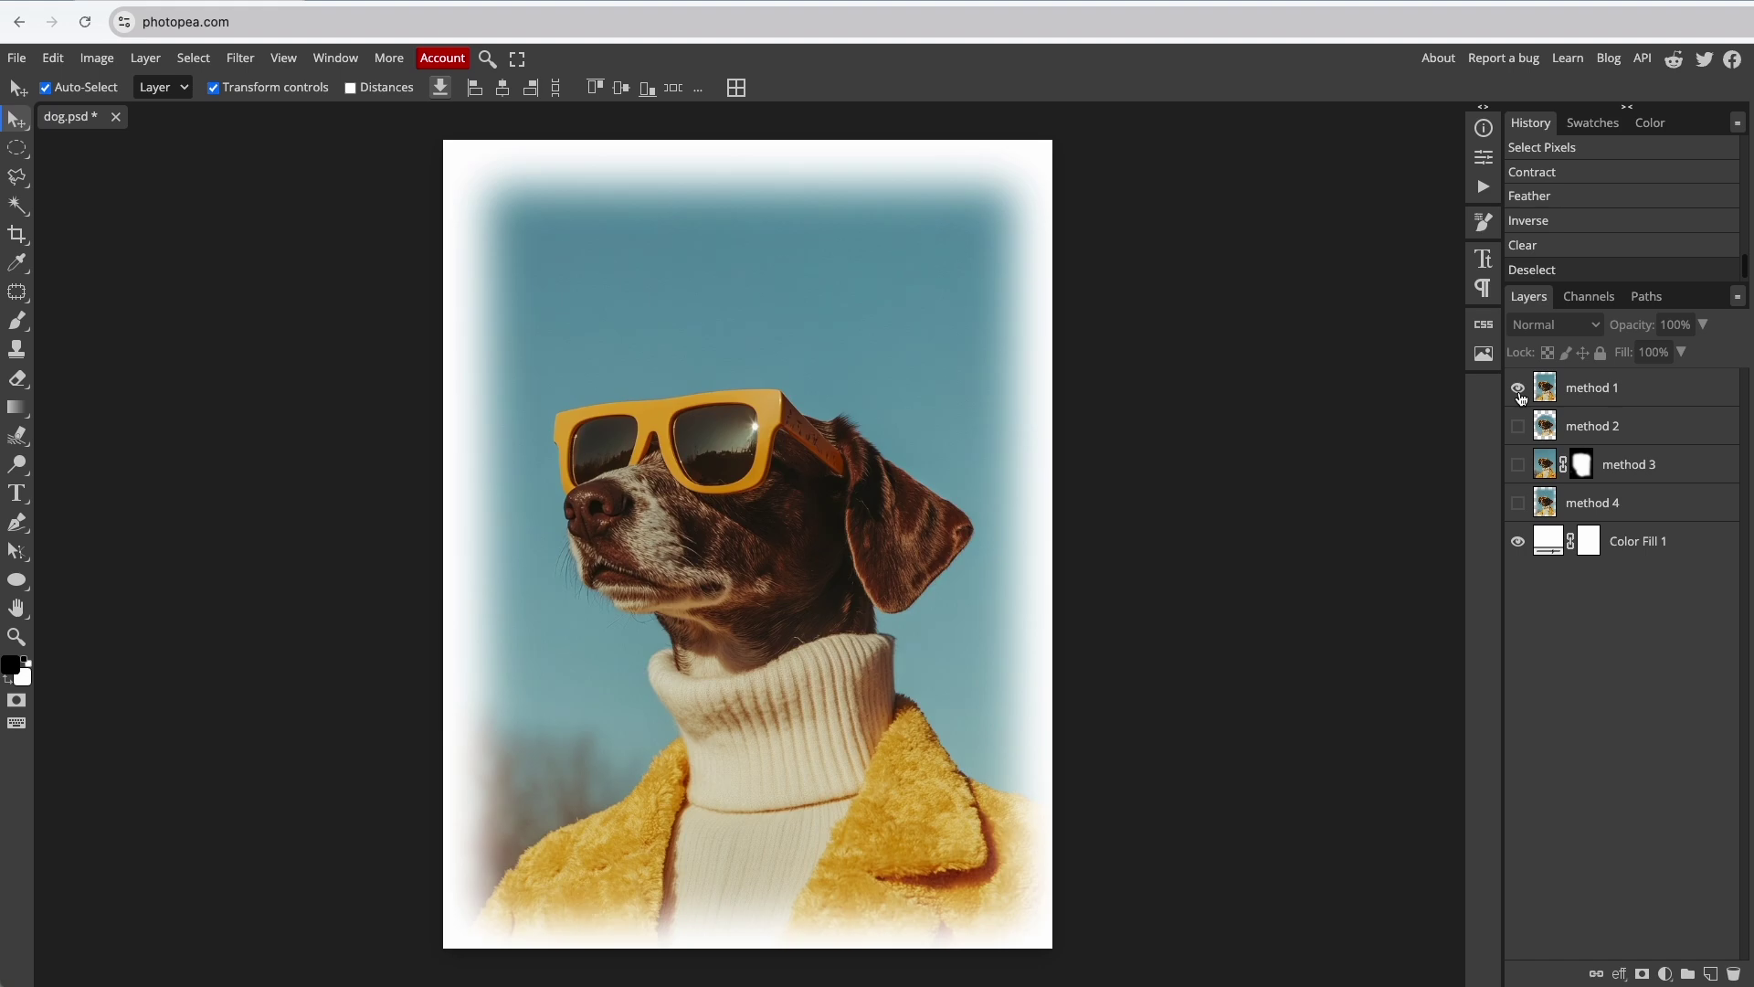